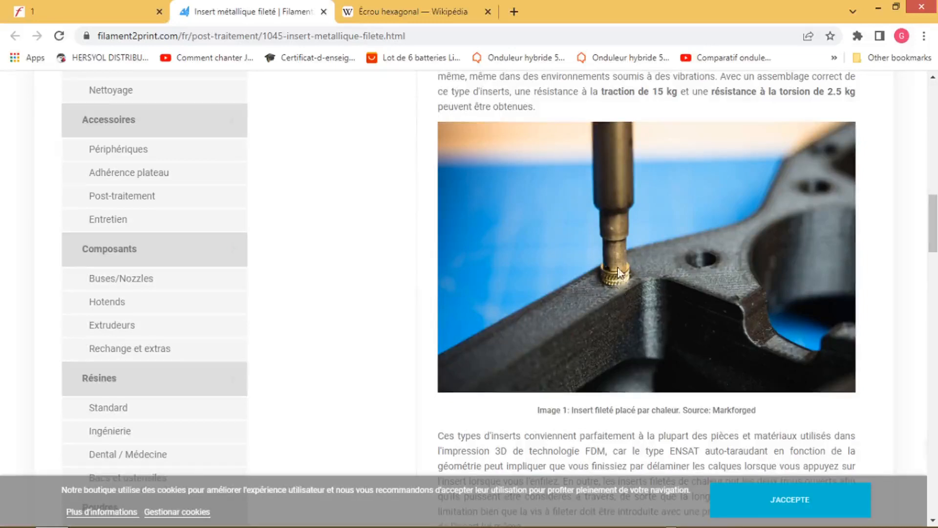
Step: Examine the threaded metal insert product page, including the heat-placement photo and the product picture and options
scroll(615, 312, "up", 2)
scroll(615, 313, "up", 10)
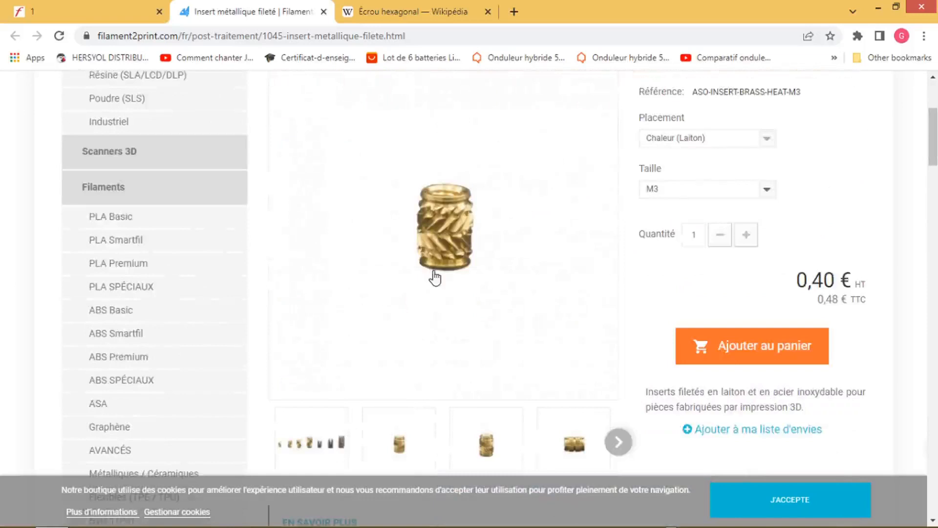
scroll(435, 278, "up", 1)
scroll(453, 273, "down", 1)
scroll(497, 233, "down", 1)
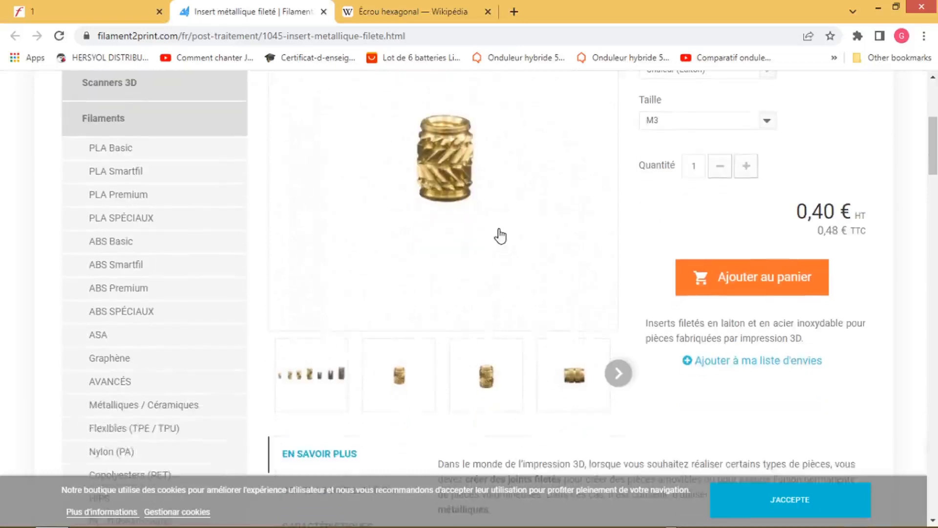
scroll(499, 237, "up", 3)
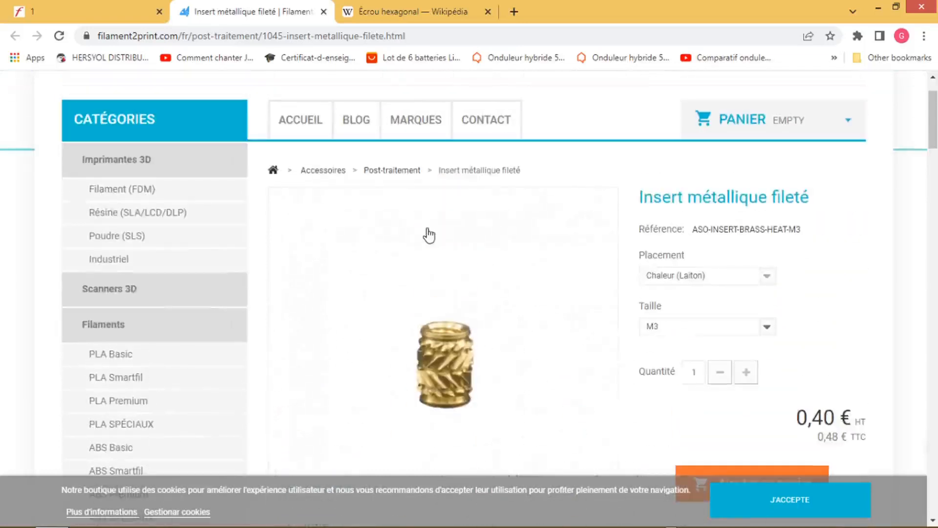
scroll(440, 235, "up", 1)
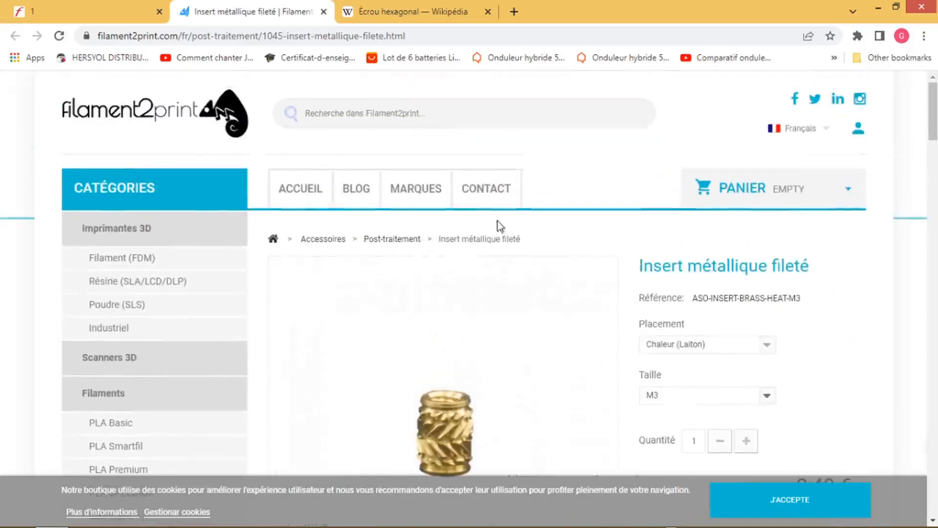
Step: Consult the ISO metric thread dimension table and the hexagonal nut dimension tables on Wikipedia
left_click(98, 11)
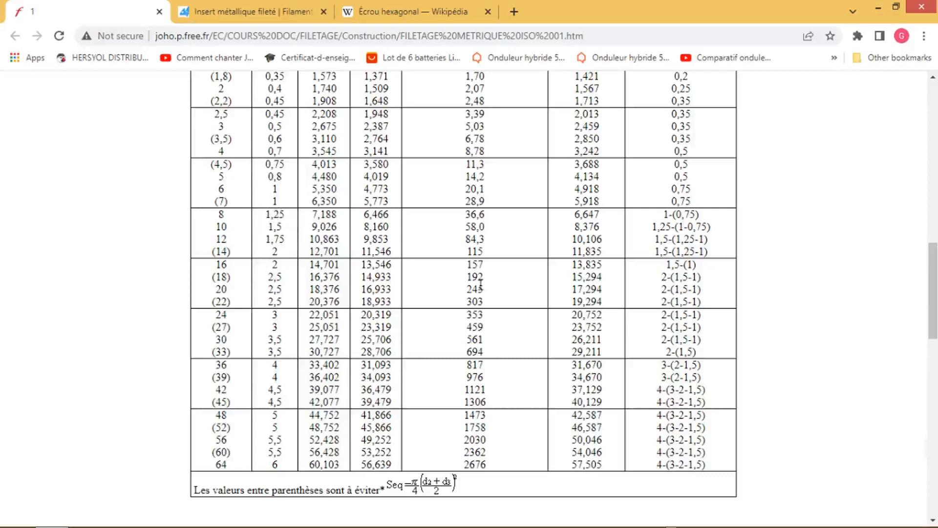
scroll(481, 285, "up", 5)
left_click(420, 12)
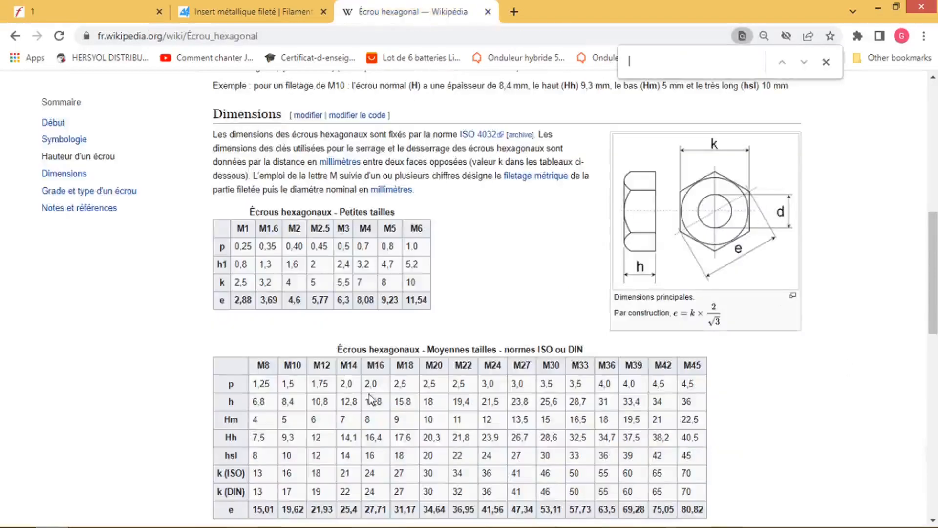
scroll(368, 395, "down", 1)
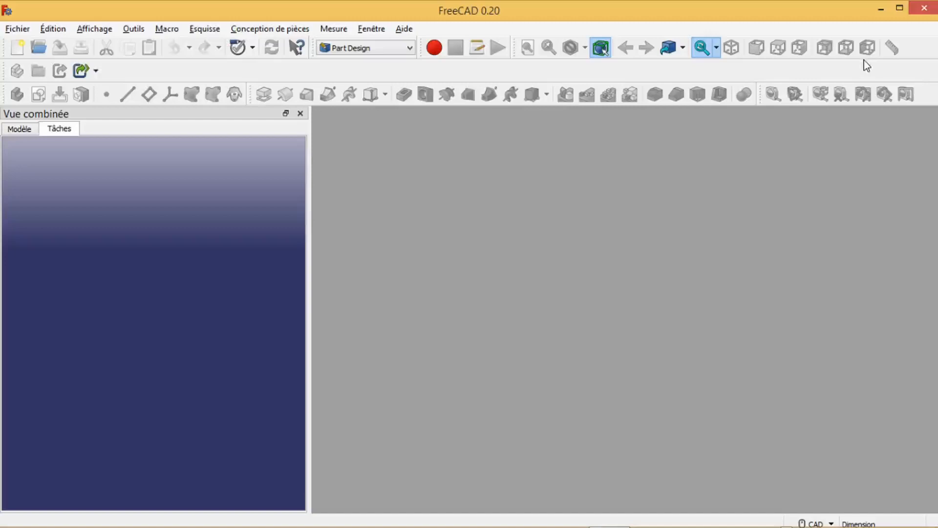
Step: Switch to FreeCAD, create a new document and start a sketch on the XZ plane
left_click(17, 31)
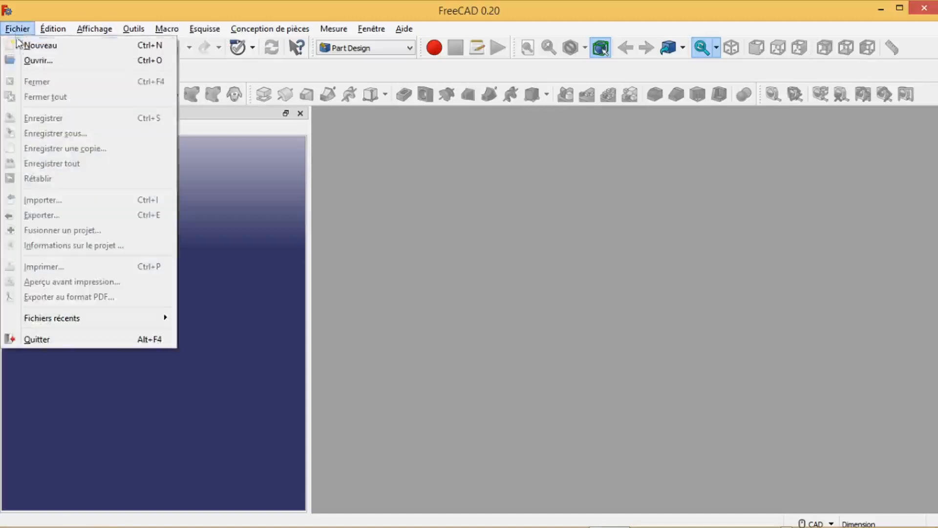
left_click(39, 44)
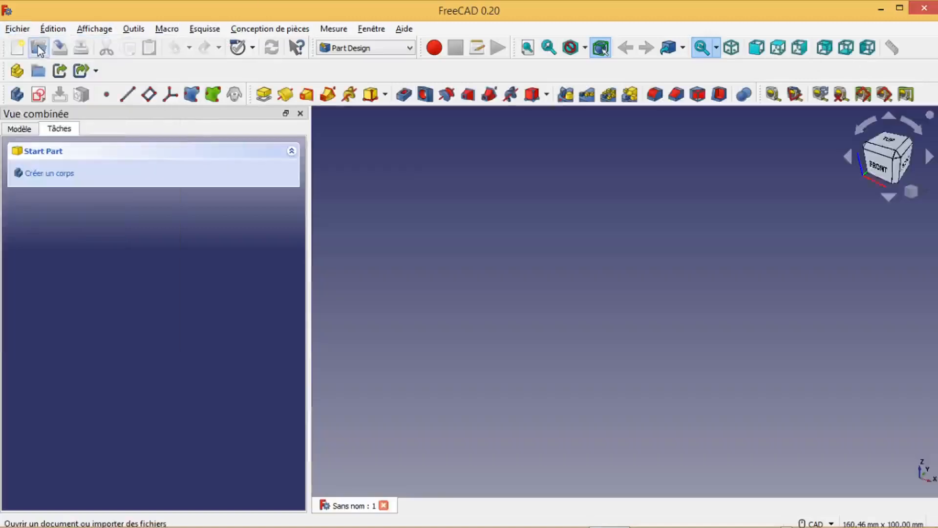
left_click(40, 95)
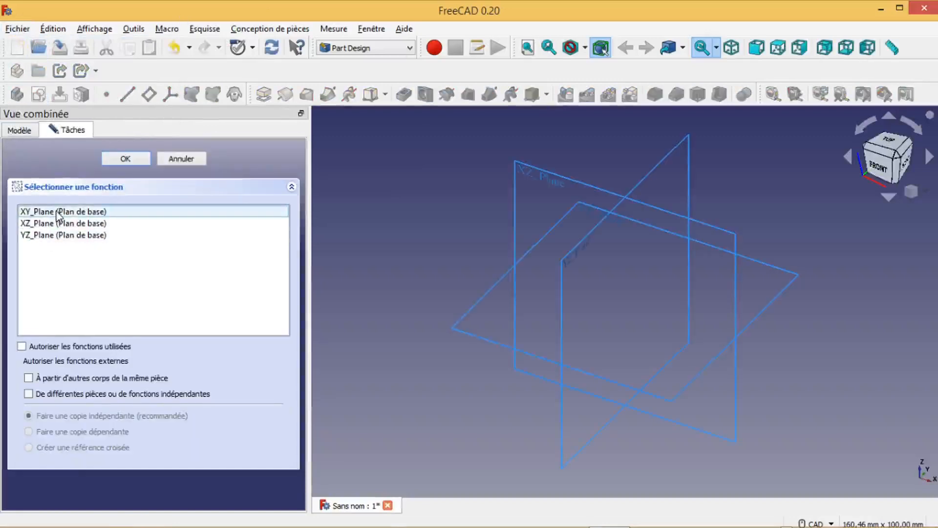
left_click(58, 223)
left_click(126, 158)
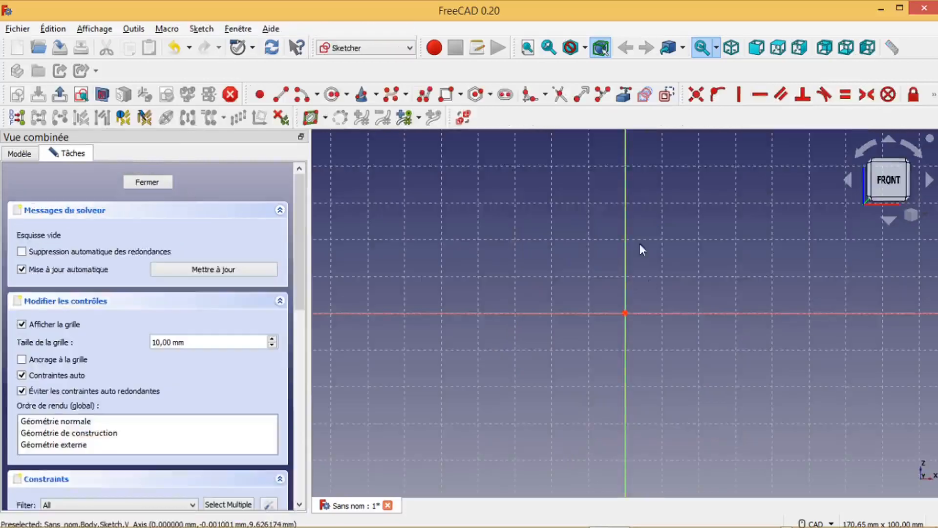
Step: Draw a rectangle from the vertical axis to the horizontal axis and set its width to 6.466/2 mm
left_click(446, 94)
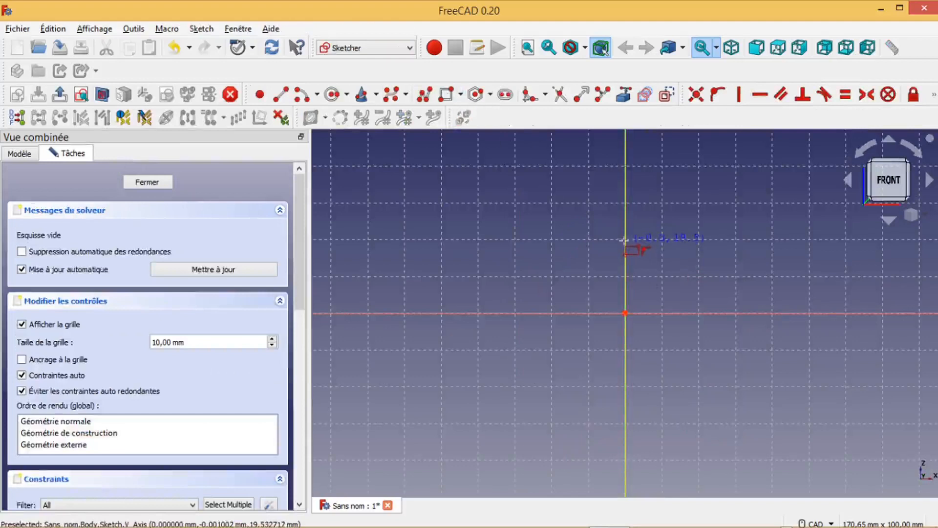
left_click(653, 313)
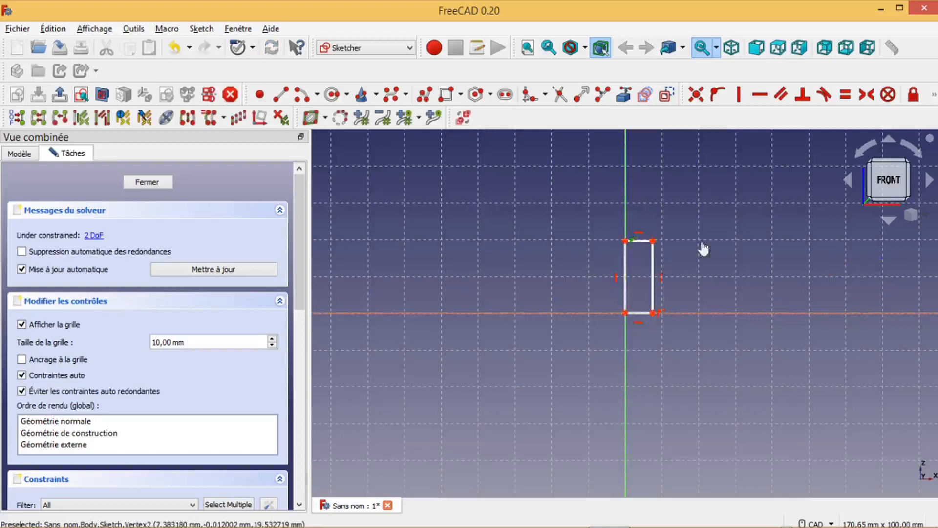
left_click(653, 240)
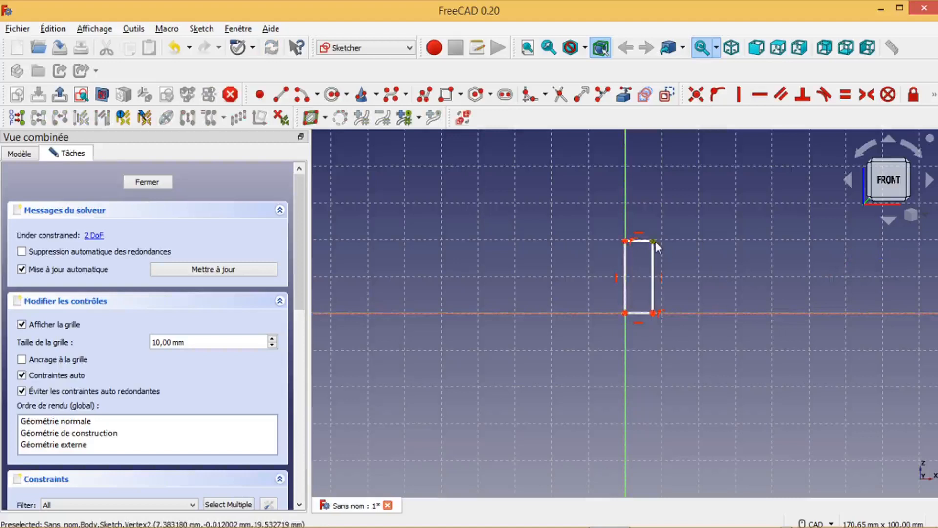
left_click(626, 241)
left_click(934, 94)
left_click(696, 115)
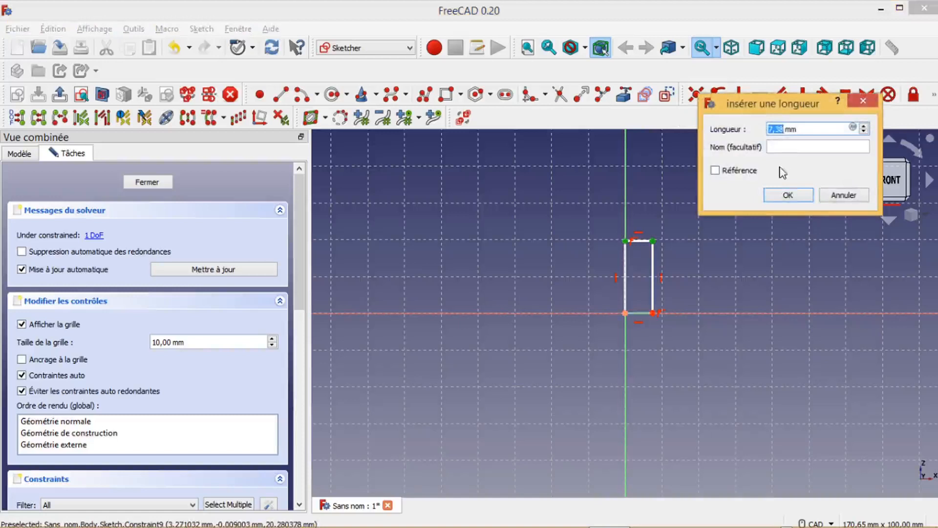
triple_click(812, 133)
type("6.466/2")
left_click(787, 195)
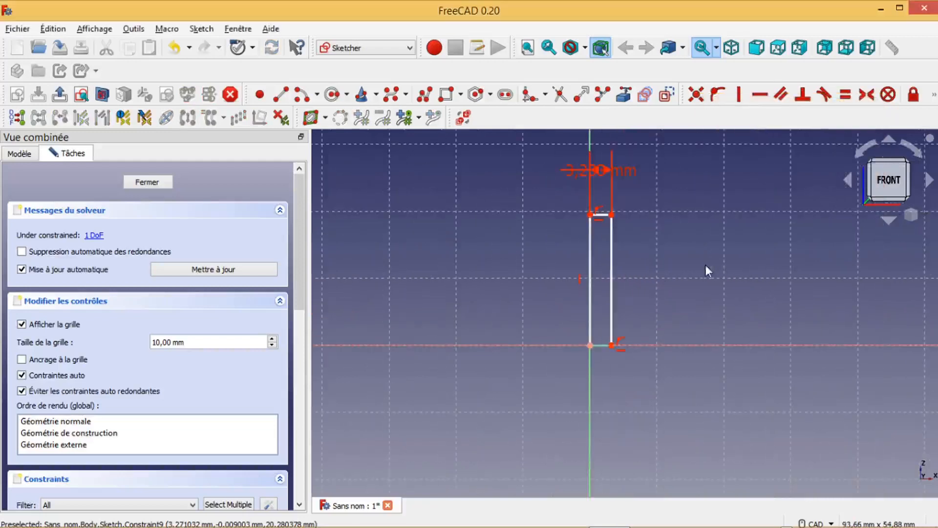
Step: Constrain the rectangle's vertical side to a length of 20+6.8 mm
left_click(612, 255)
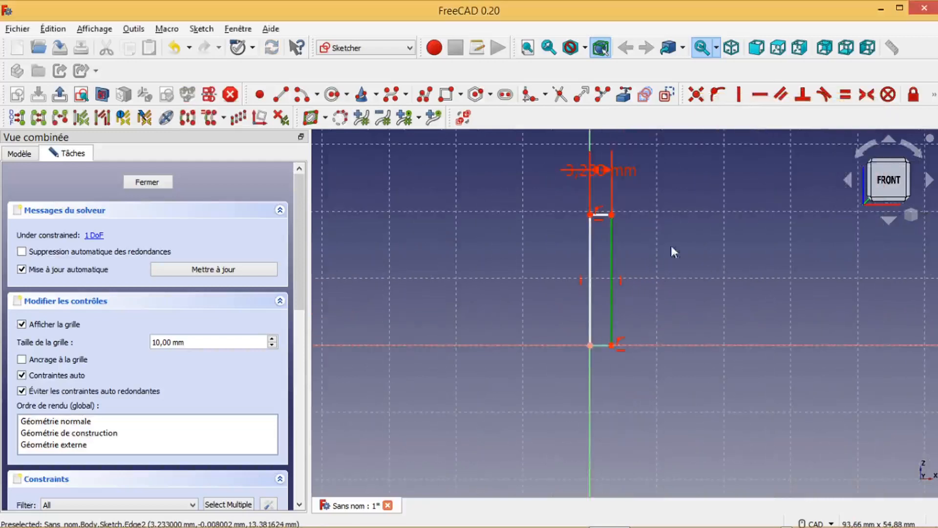
left_click(934, 94)
left_click(719, 119)
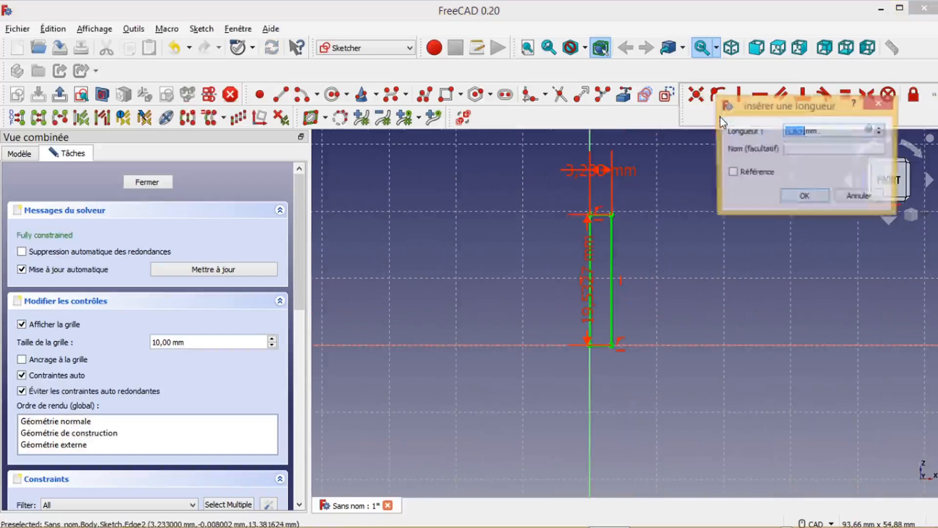
left_click(825, 132)
triple_click(826, 132)
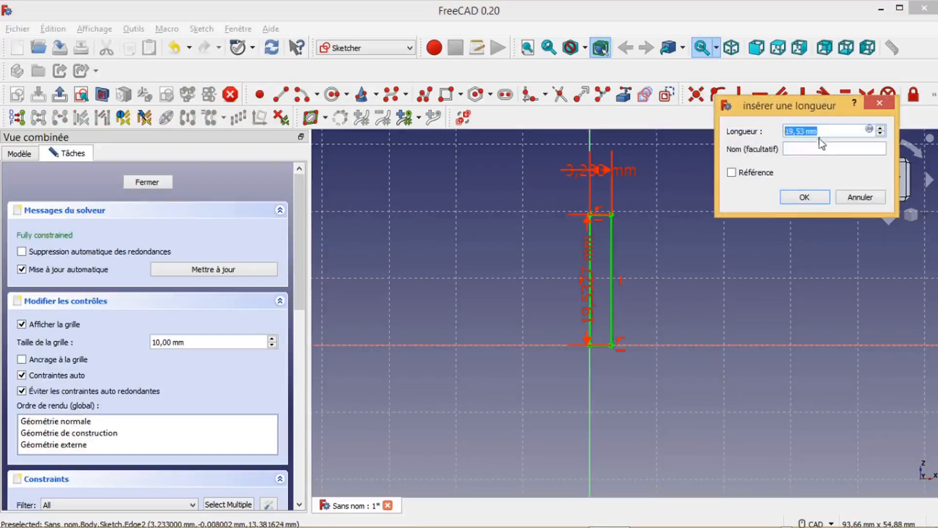
type("20+6.8")
left_click(804, 198)
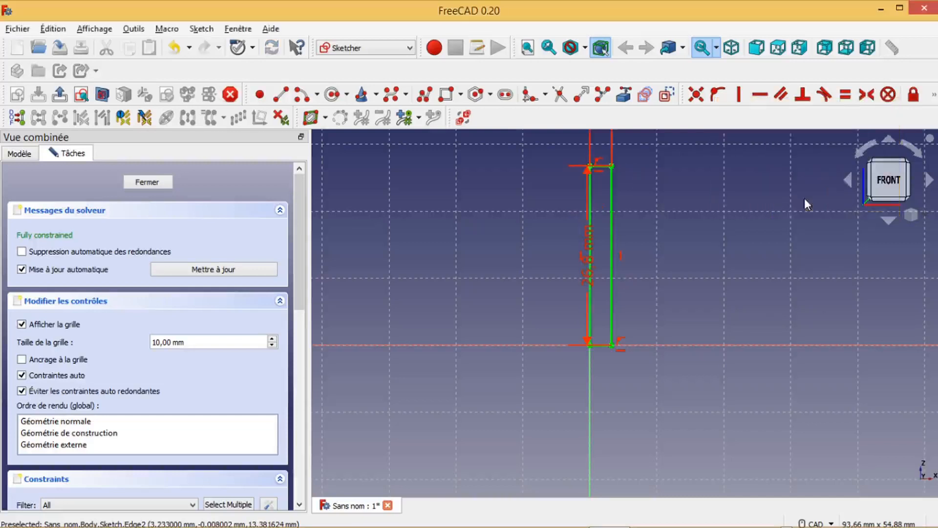
Step: Close the sketch and revolve the rectangle 360° around the vertical sketch axis
middle_click_drag(763, 268, 733, 266)
scroll(684, 266, "up", 3)
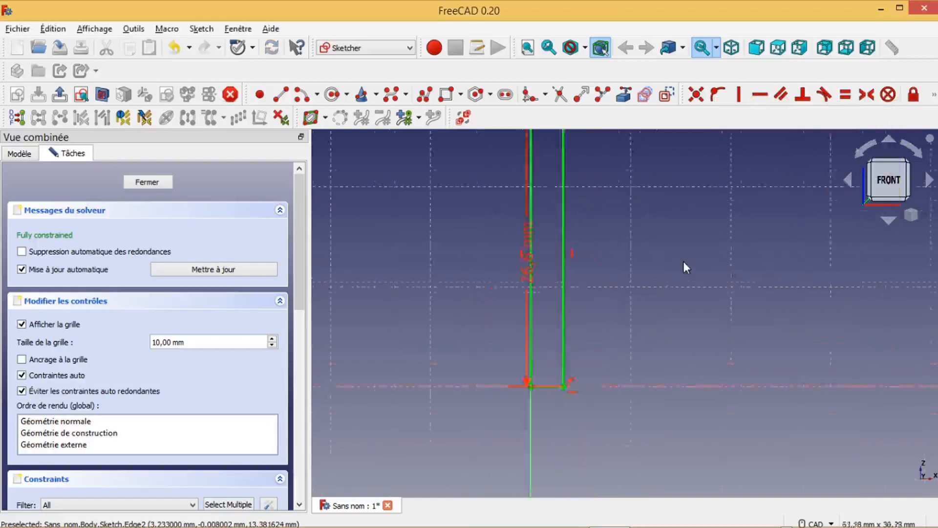
mouse_move(629, 308)
middle_mouse_down()
mouse_move(681, 434)
mouse_move(706, 336)
middle_mouse_up()
scroll(706, 336, "down", 3)
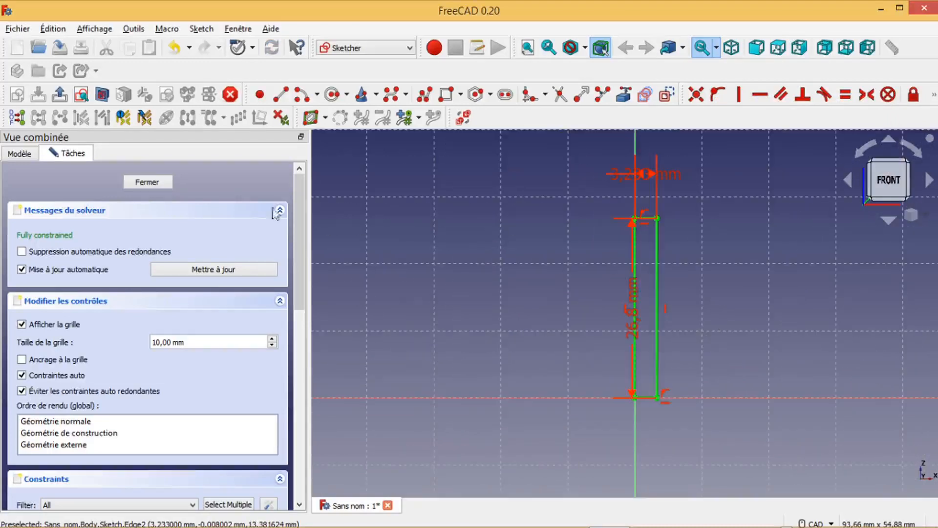
left_click(146, 182)
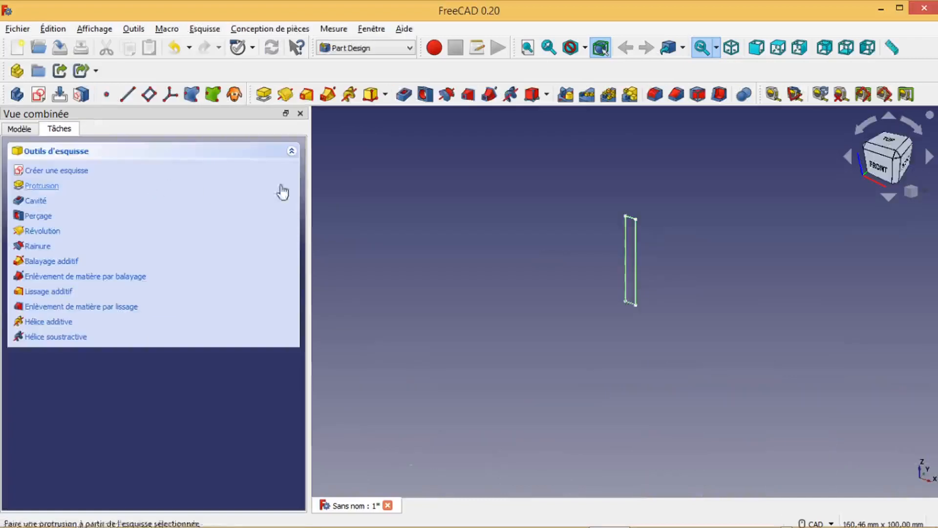
left_click(286, 95)
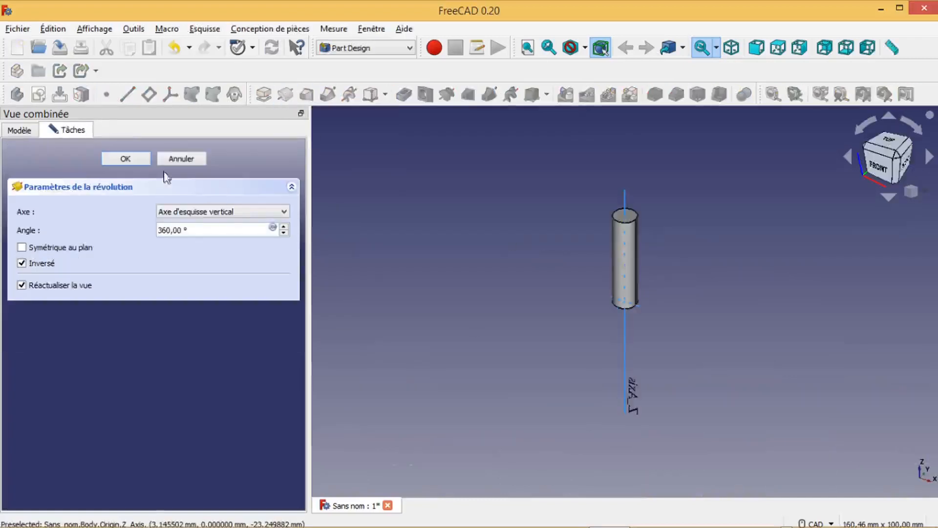
left_click(127, 159)
Step: Start a second sketch on the XZ plane of the cylinder's body
scroll(628, 374, "up", 3)
middle_click_drag(628, 370, 593, 481)
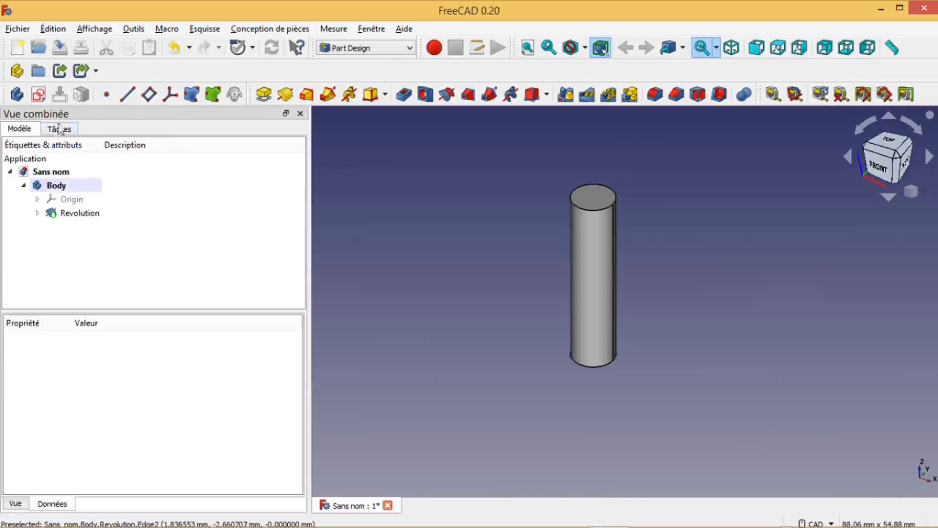
left_click(39, 97)
left_click(59, 223)
left_click(126, 158)
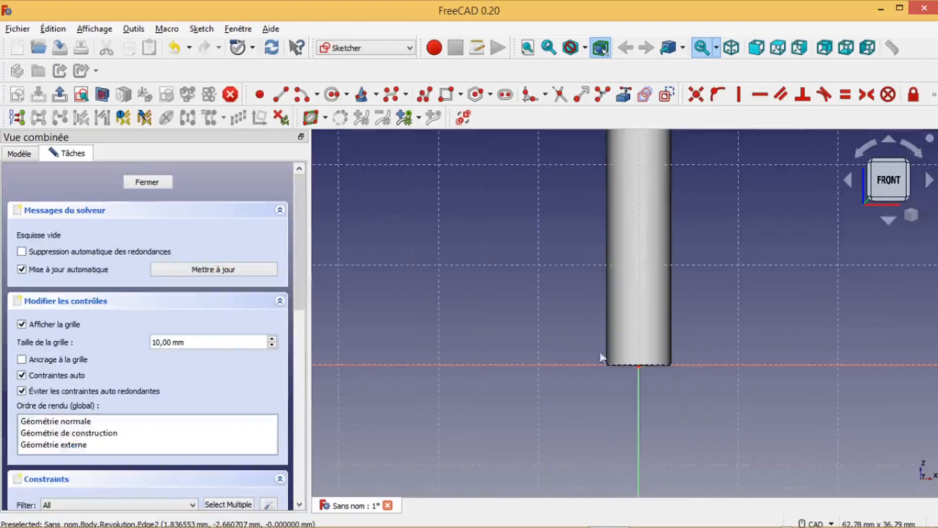
Step: Draw a closed four-sided polyline just outside the cylinder's base, straddling the horizontal axis, with a vertical inner side about 3.5 mm long
scroll(722, 398, "up", 2)
scroll(625, 386, "up", 1)
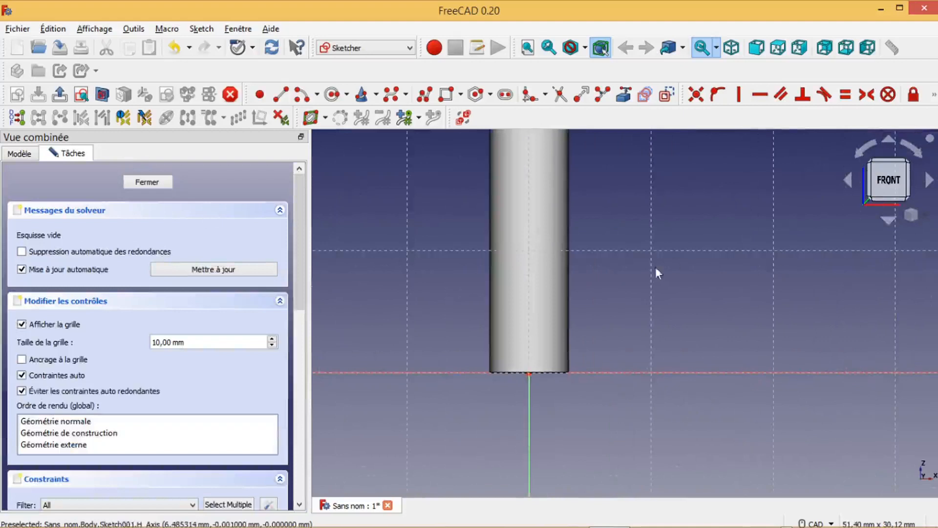
left_click(423, 94)
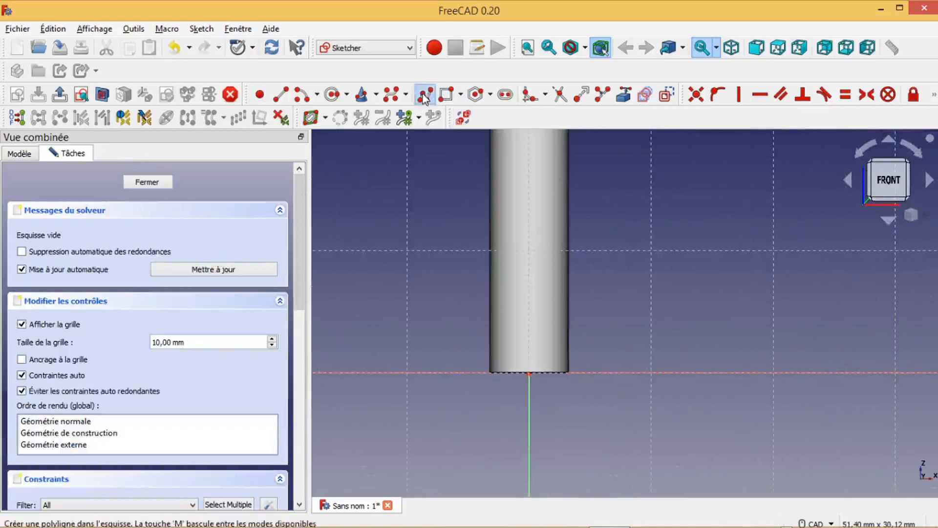
left_click(582, 352)
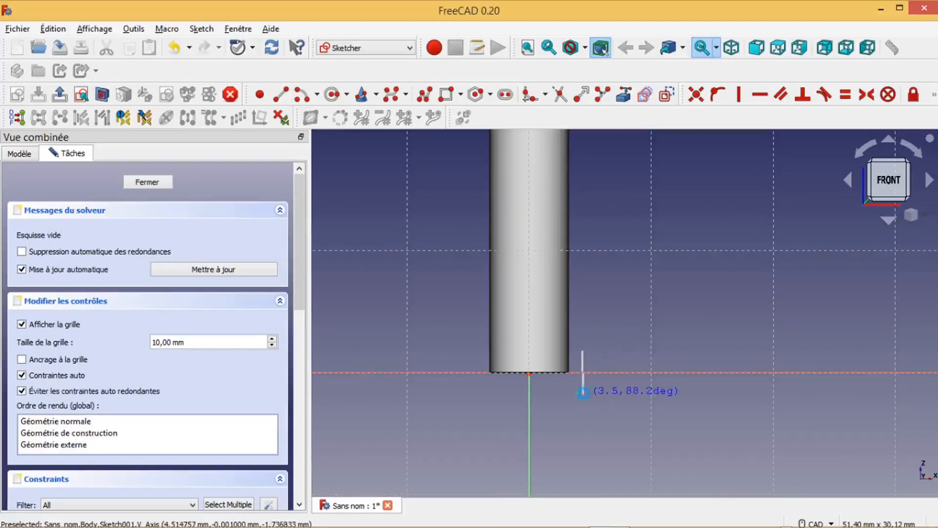
left_click(583, 393)
left_click(629, 382)
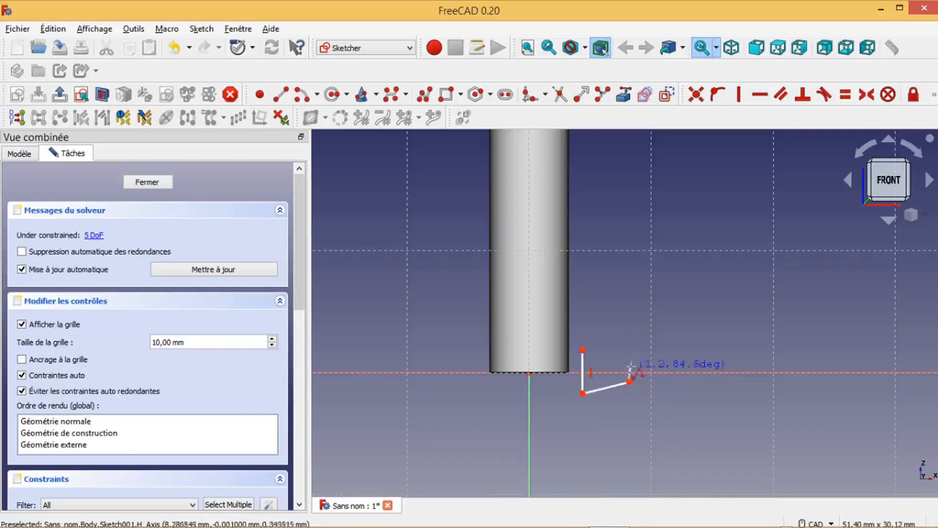
left_click(632, 362)
left_click(583, 349)
Step: Leave the polyline tool and constrain the profile's short outer side to be vertical
scroll(637, 336, "up", 2)
scroll(636, 335, "up", 1)
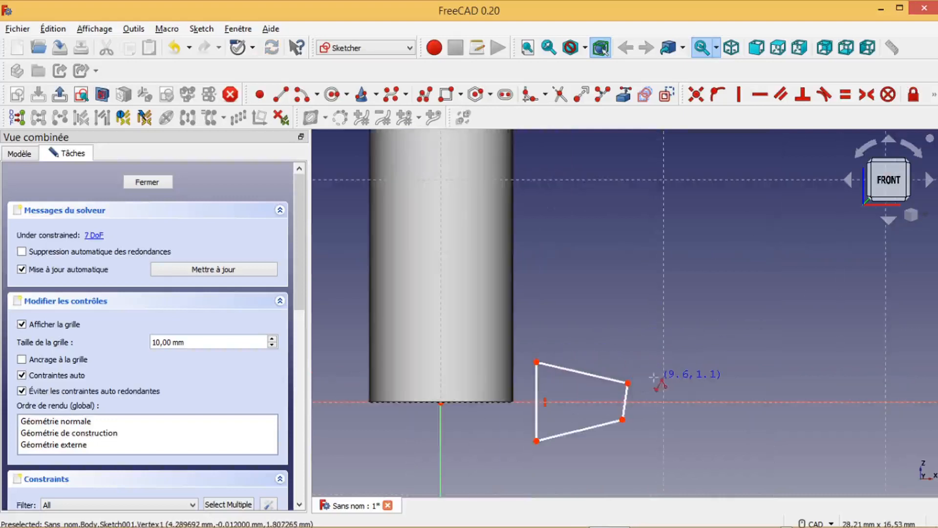
right_click(625, 402)
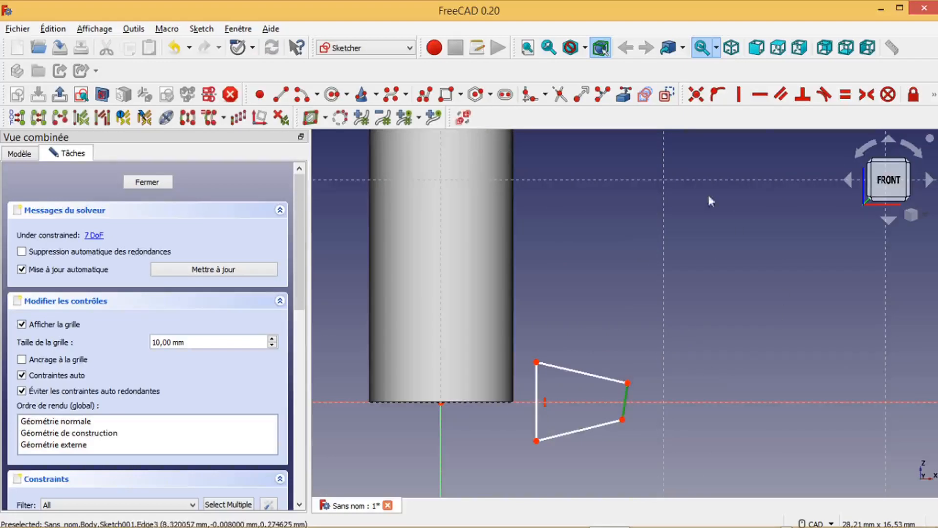
left_click(739, 94)
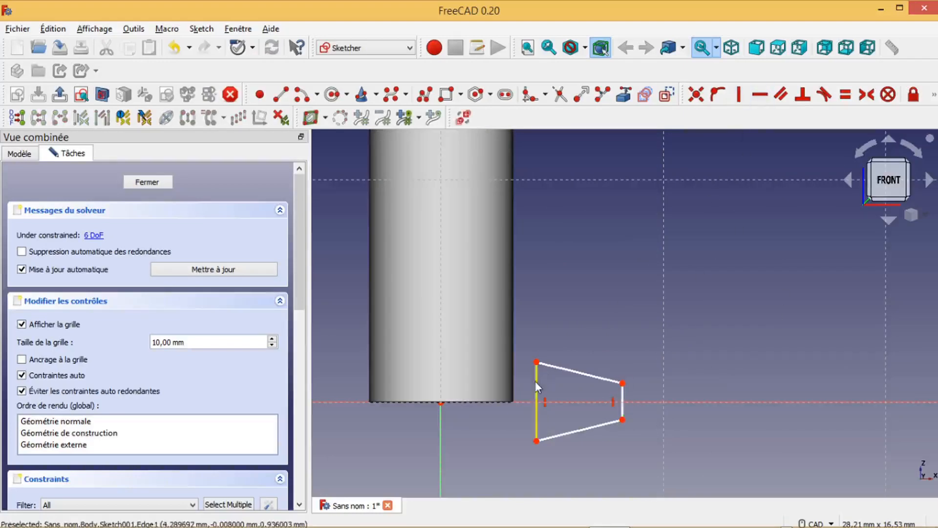
Step: Constrain the two slanted sides of the thread profile to equal length
left_click(570, 370)
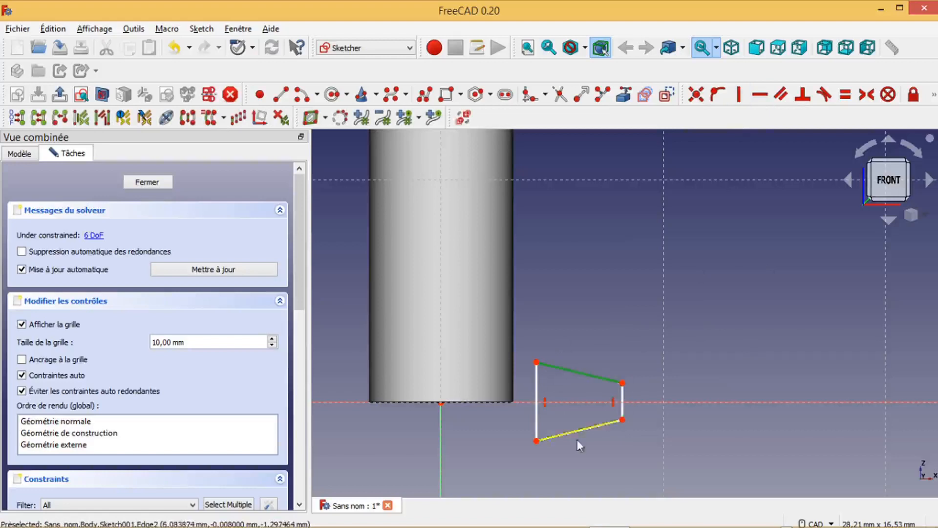
left_click(581, 429)
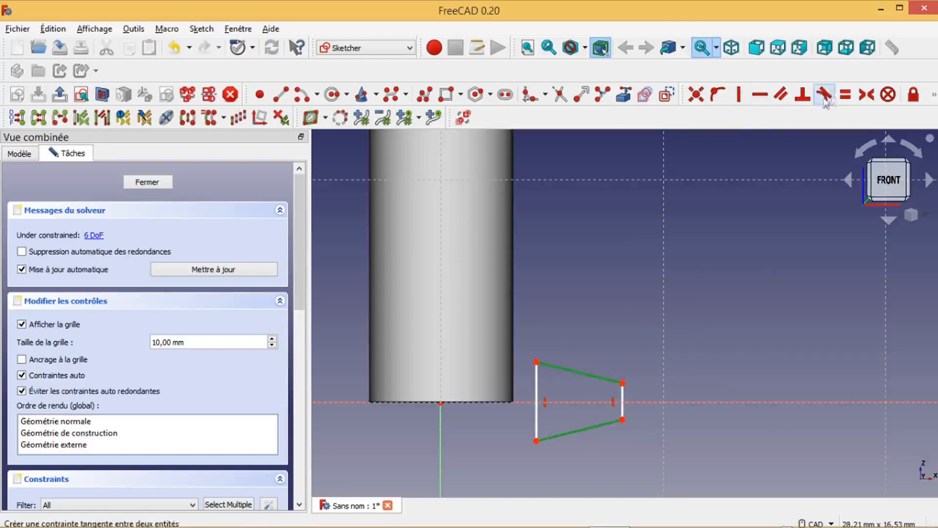
left_click(846, 94)
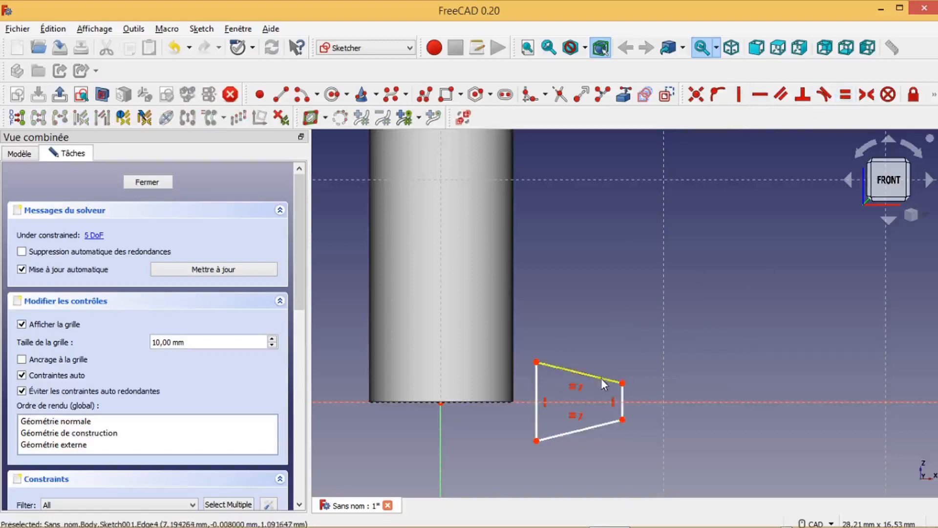
Step: Set the angle between the profile's two slanted sides to 60°
left_click(609, 423)
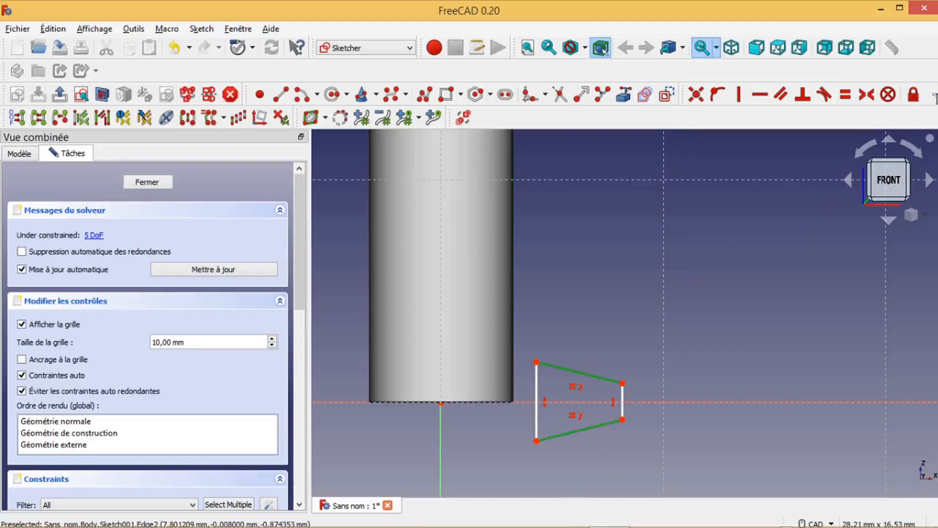
left_click(933, 96)
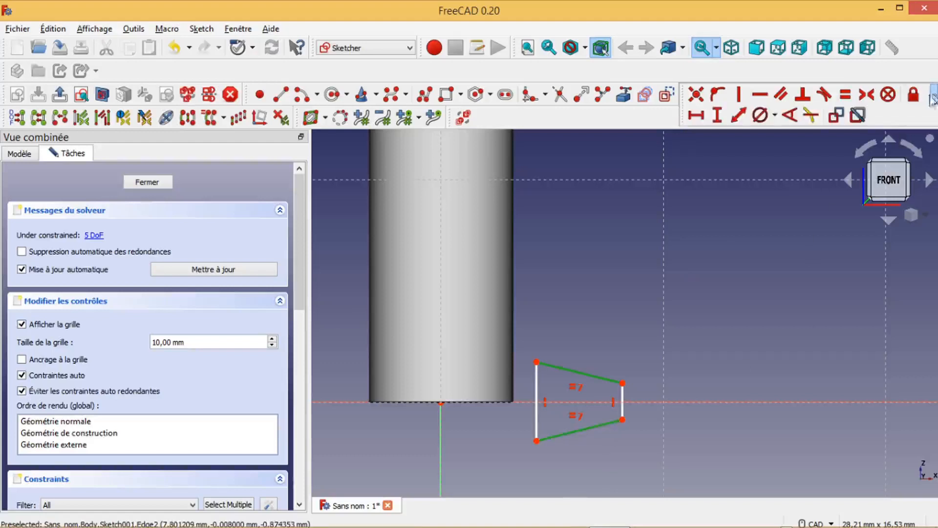
left_click(790, 117)
type("60")
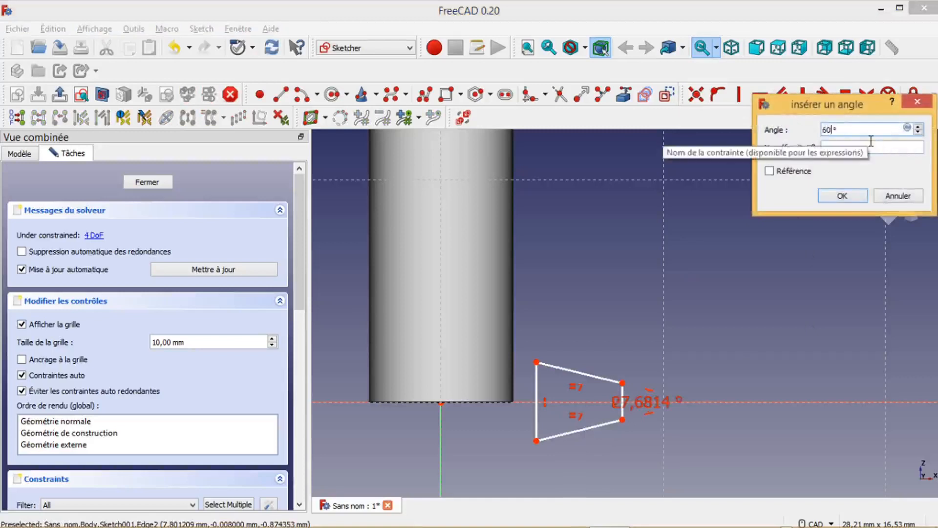
key("Return")
Step: Dimension the profile's short outer side with a vertical distance of 1.25/8 mm
scroll(617, 430, "up", 5)
middle_click_drag(701, 291, 703, 277)
left_click(625, 364)
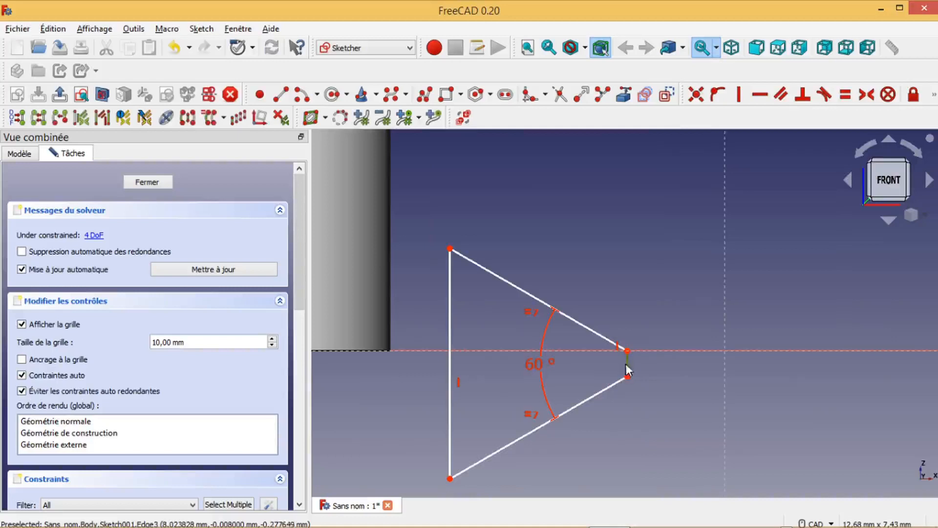
left_click(933, 94)
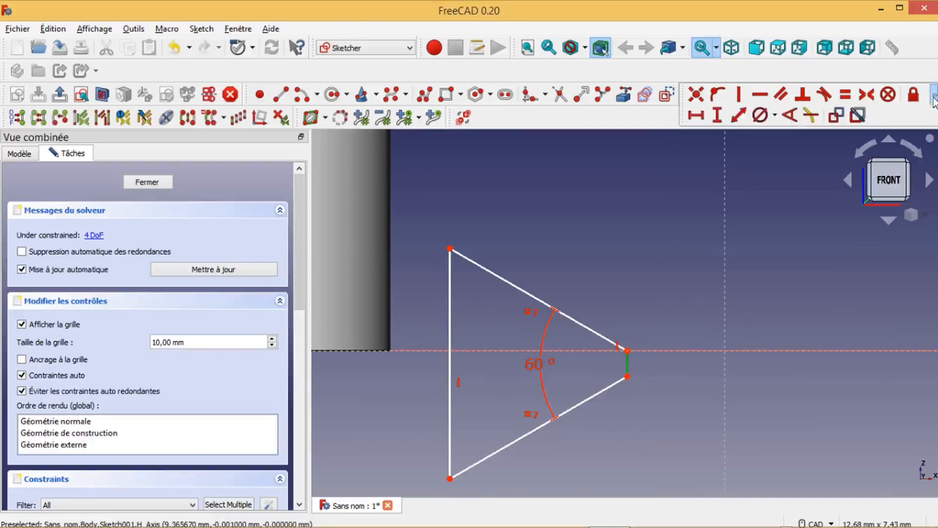
left_click(717, 116)
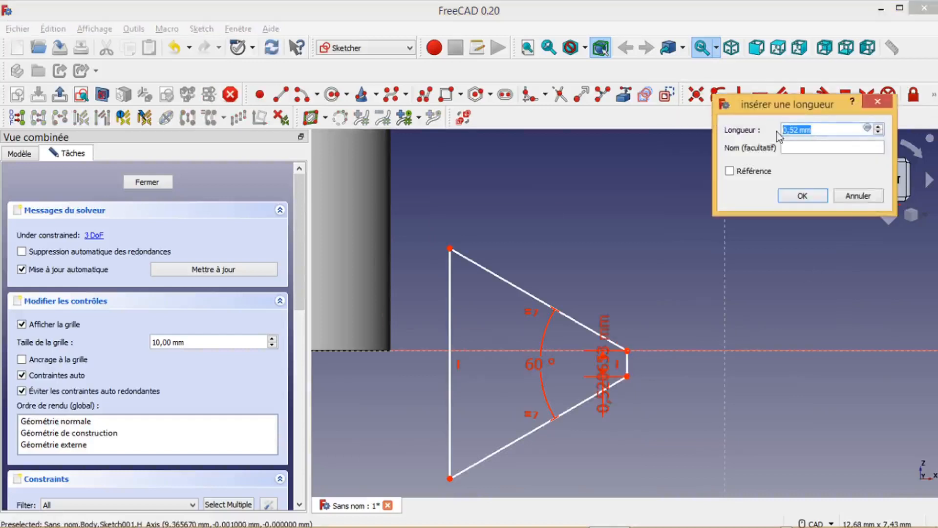
type("1.25/8")
key("Return")
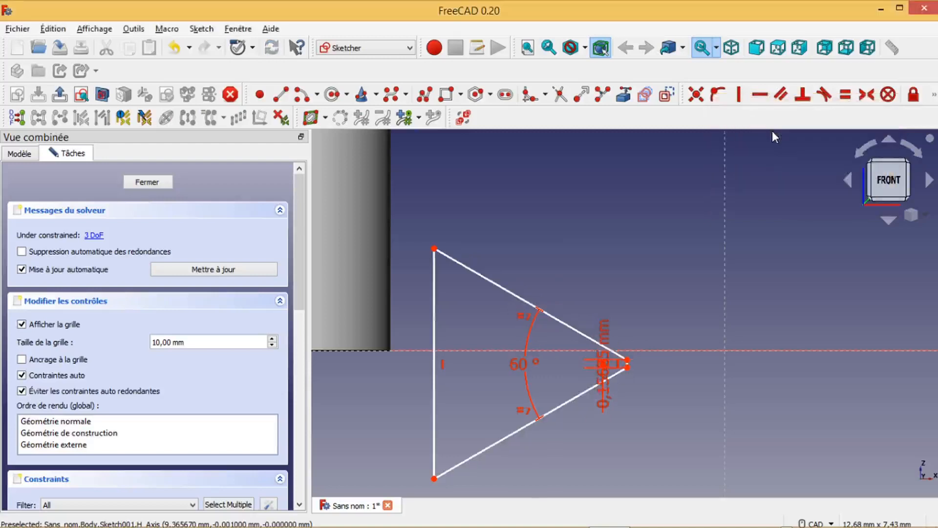
Step: Make the two endpoints of the short outer side symmetric about the horizontal axis
scroll(610, 443, "up", 3)
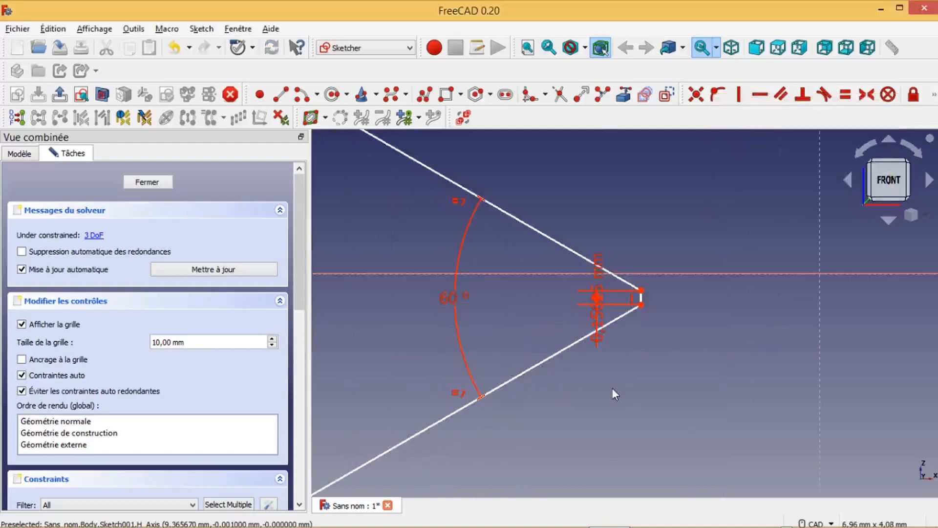
left_click(641, 305)
left_click(642, 291)
left_click(704, 274)
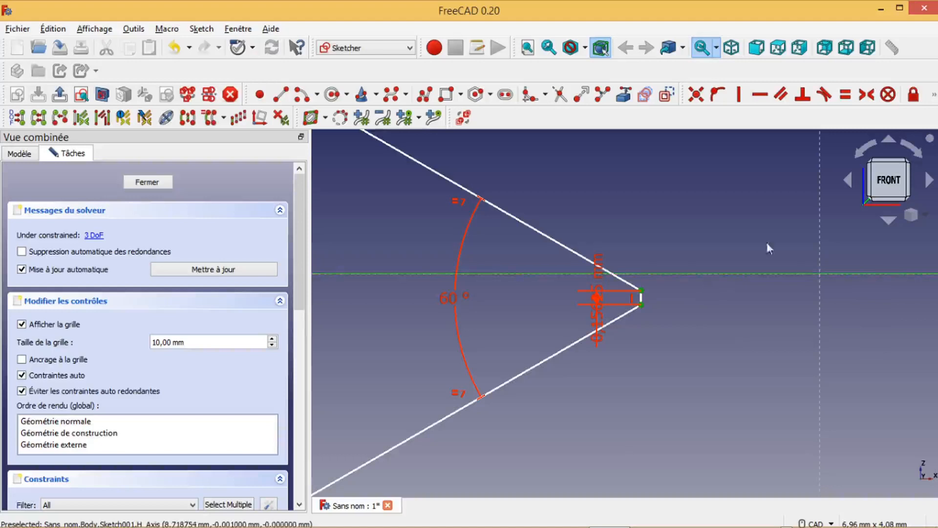
left_click(867, 94)
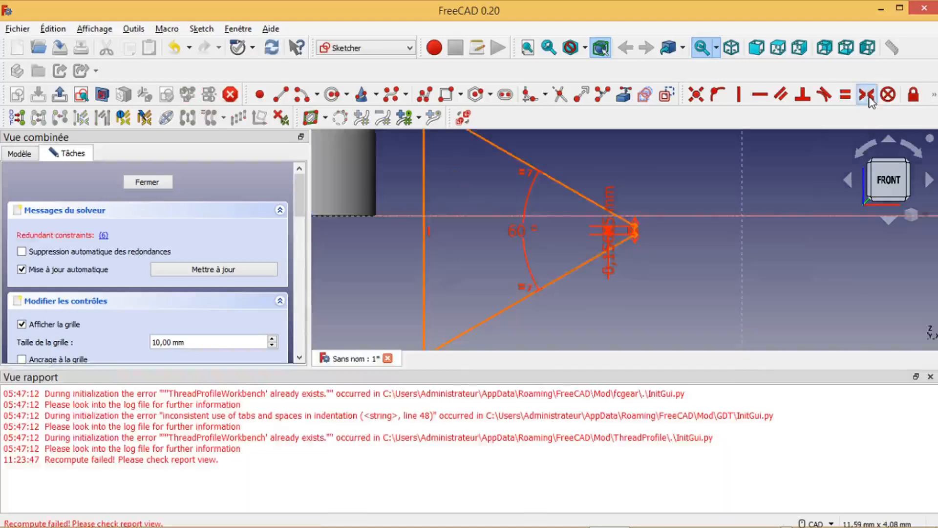
Step: Close the error report and delete the redundant vertical constraint on the short outer side
left_click(930, 376)
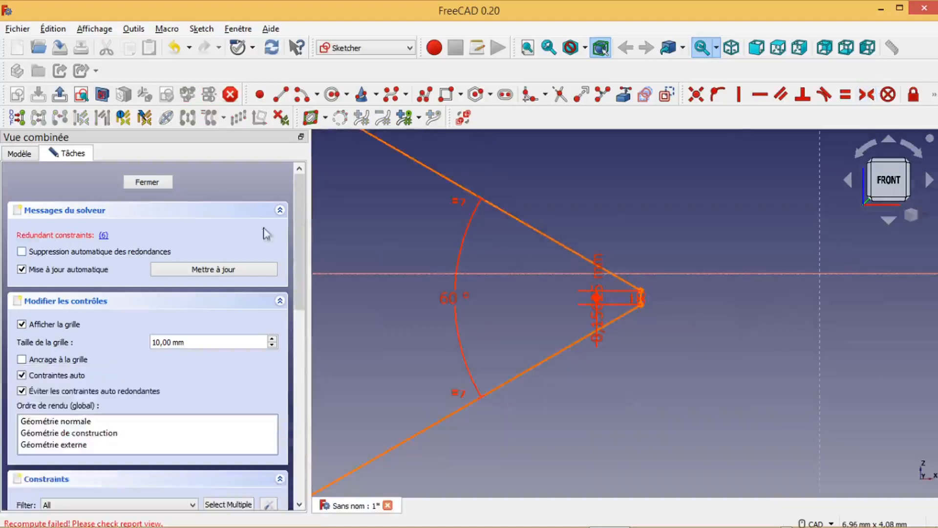
left_click_drag(300, 247, 318, 338)
left_click(98, 379)
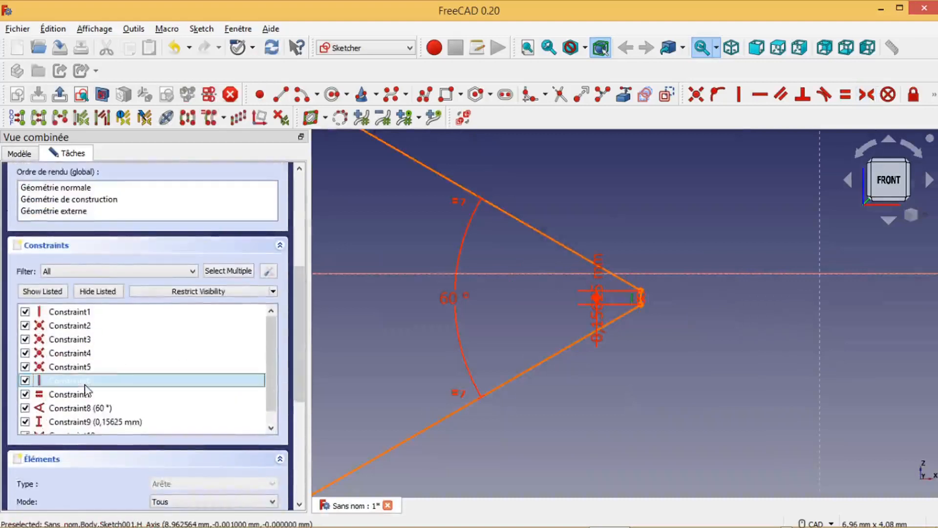
key("Delete")
Step: Move the profile's vertical inner side inward so that it lies inside the cylinder
scroll(500, 386, "down", 4)
scroll(500, 385, "down", 3)
left_click_drag(442, 350, 392, 357)
Step: Set the horizontal distance from the vertical axis to the profile's outer side to 4 mm
scroll(433, 419, "up", 3)
middle_click_drag(433, 419, 616, 414)
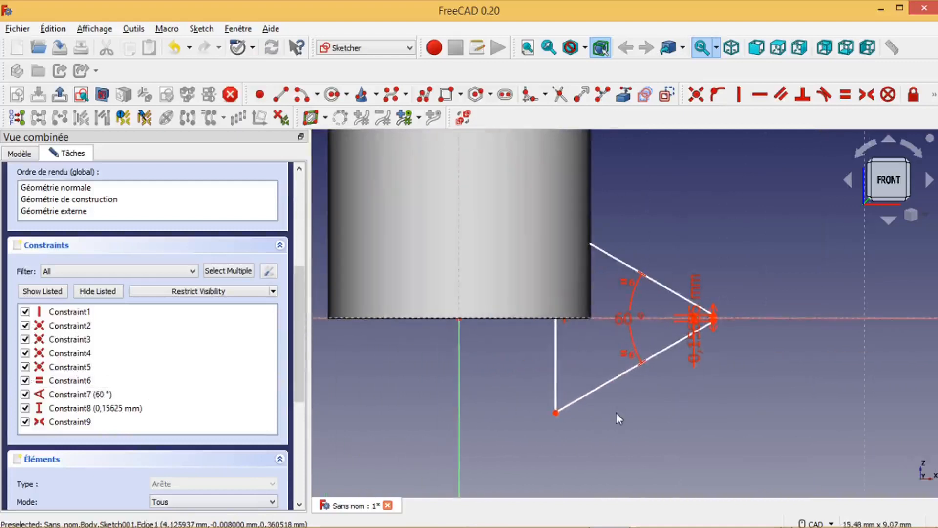
left_click(460, 358)
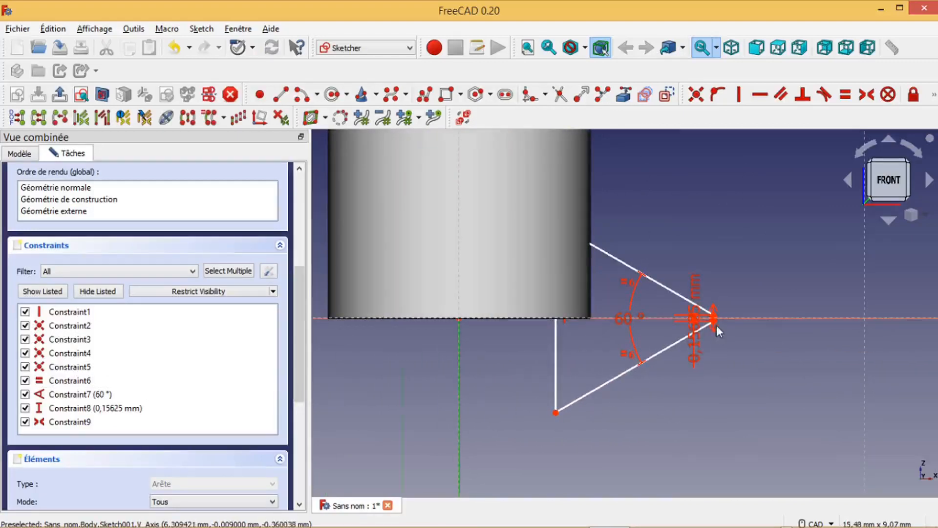
scroll(717, 325, "up", 3)
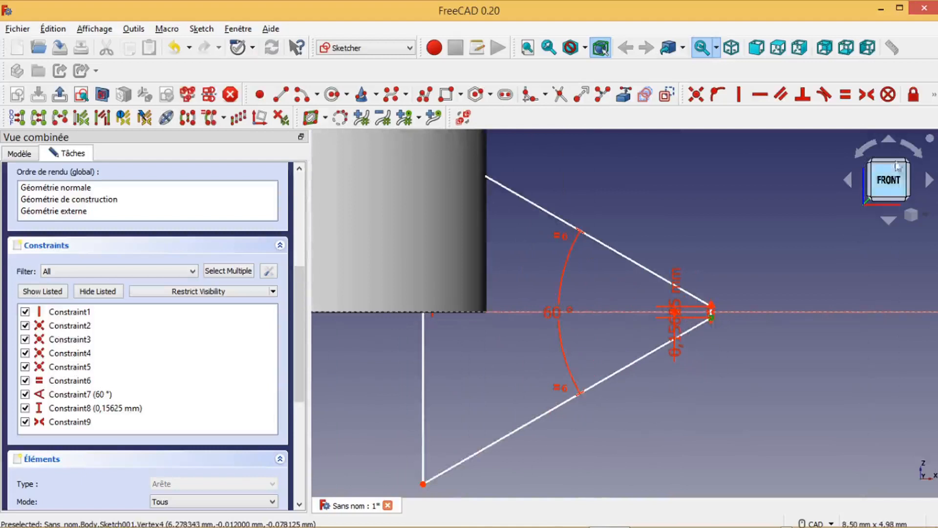
left_click(934, 94)
left_click(696, 116)
left_click(796, 132)
left_click_drag(795, 133, 738, 134)
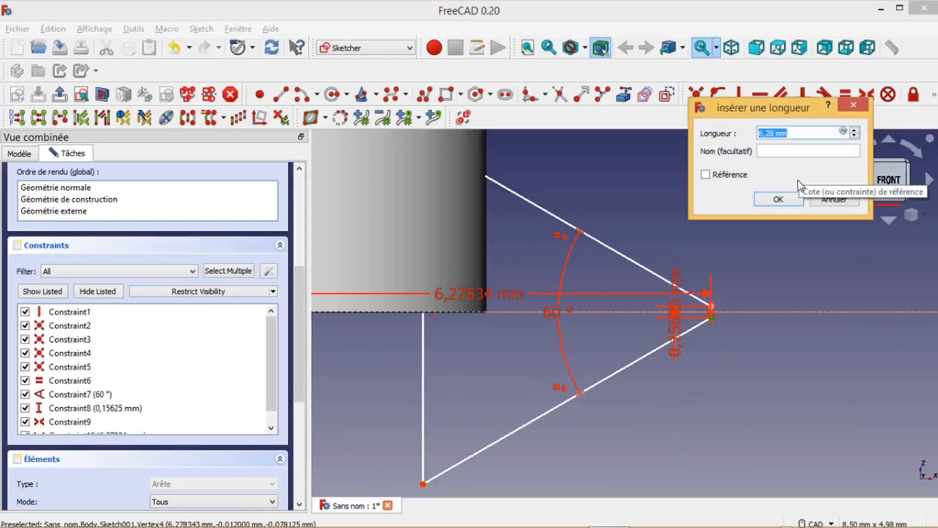
type("4")
key("Return")
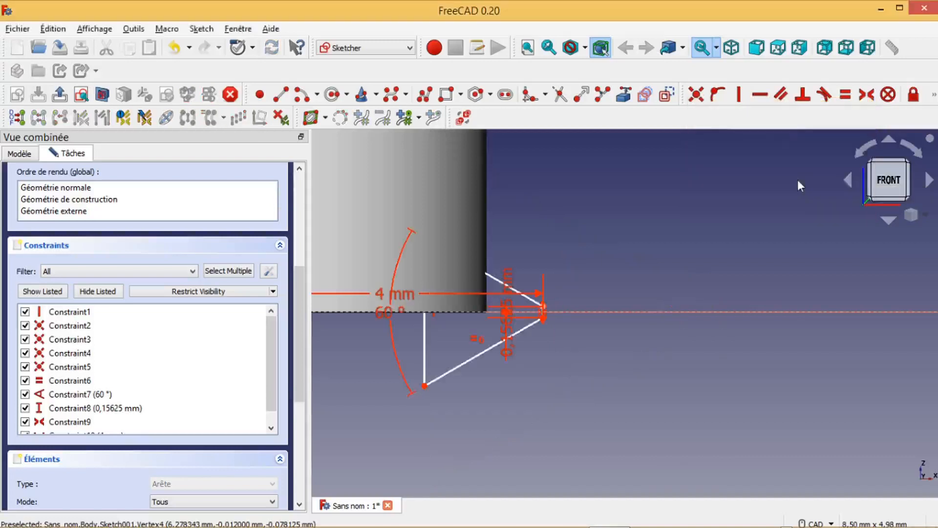
Step: Move the profile's inner side outward to just inside the cylinder's surface
scroll(466, 362, "down", 2)
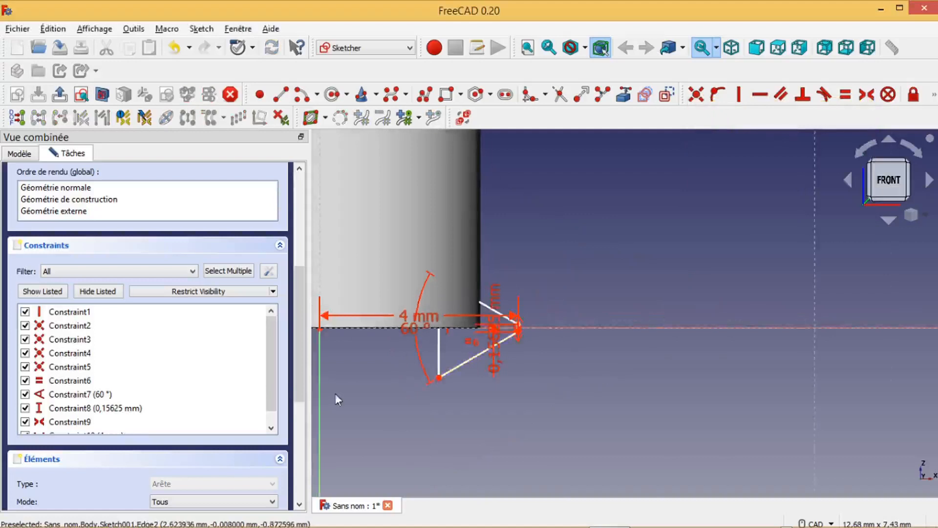
middle_click_drag(335, 397, 511, 397)
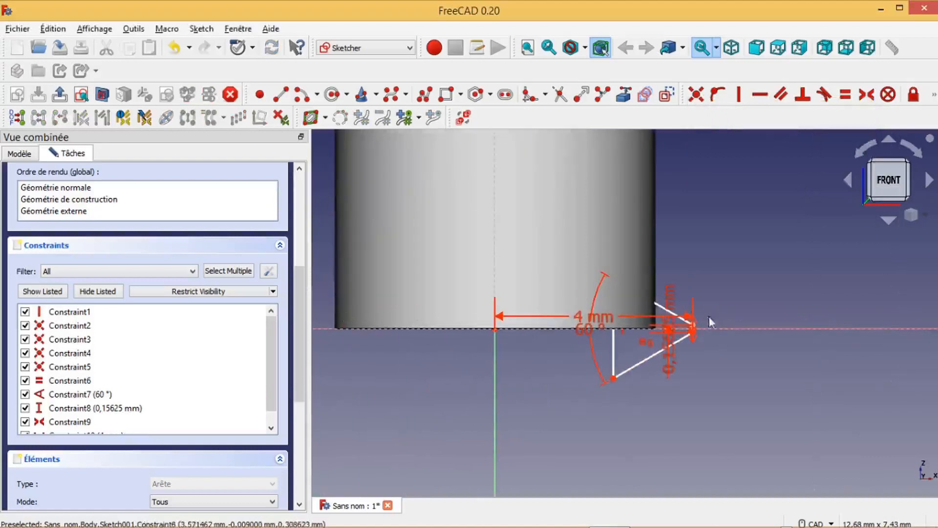
scroll(529, 361, "up", 3)
scroll(600, 368, "down", 2)
scroll(600, 368, "up", 2)
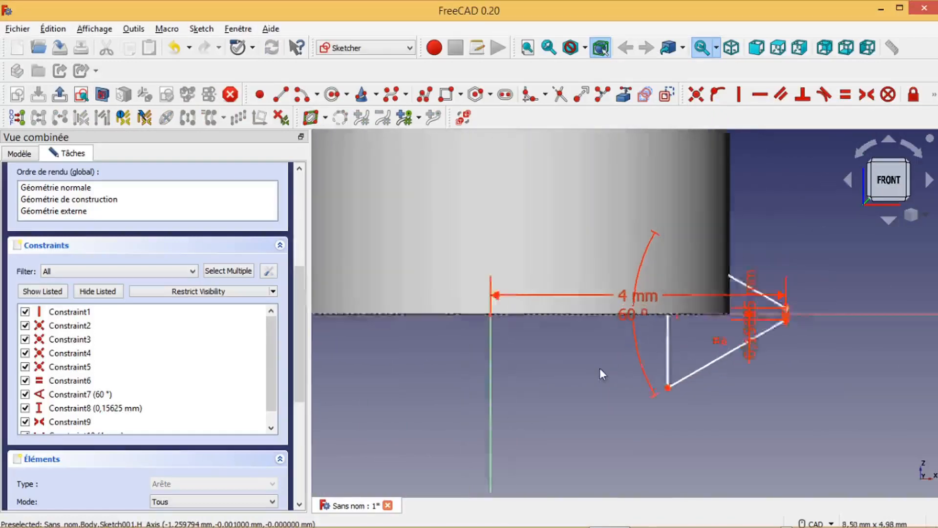
left_click_drag(685, 342, 750, 318)
scroll(798, 357, "up", 2)
scroll(795, 340, "down", 2)
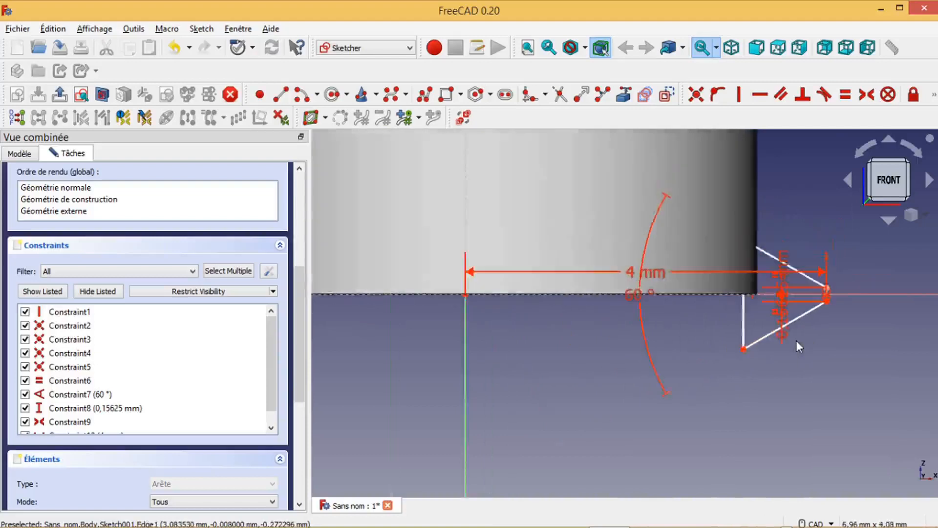
Step: Move the label of the outer side's 0.15625 mm dimension below the thread profile
scroll(796, 340, "down", 3)
scroll(817, 375, "up", 3)
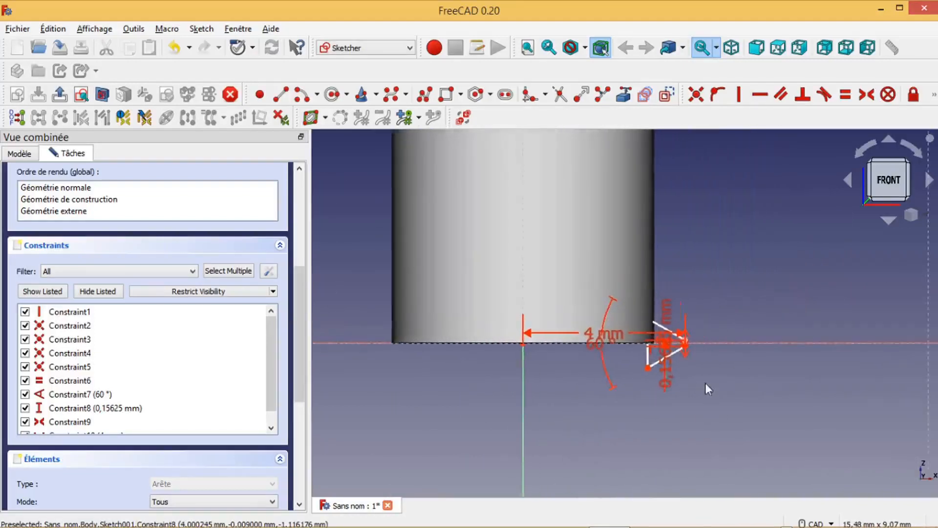
scroll(636, 320, "up", 4)
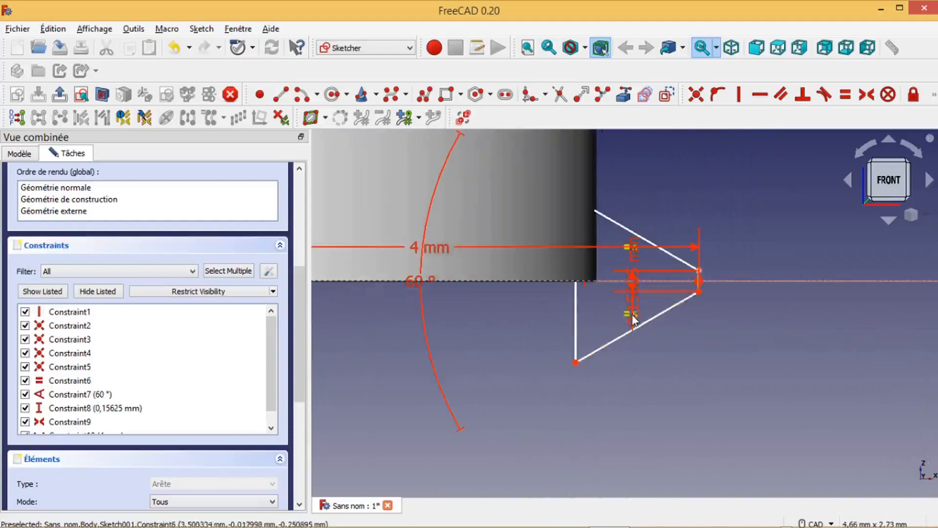
left_click_drag(634, 318, 643, 383)
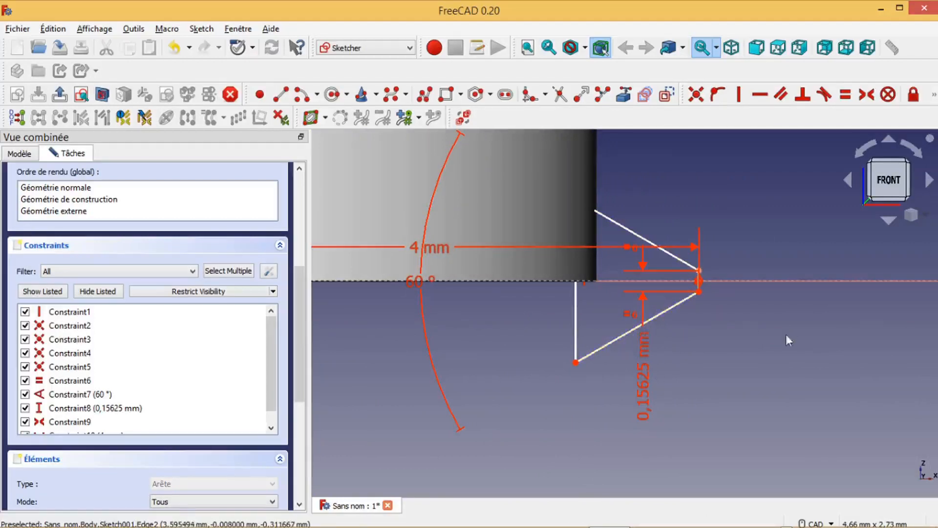
Step: Close the thread profile sketch, leaving its inner side's position undimensioned
scroll(726, 353, "down", 4)
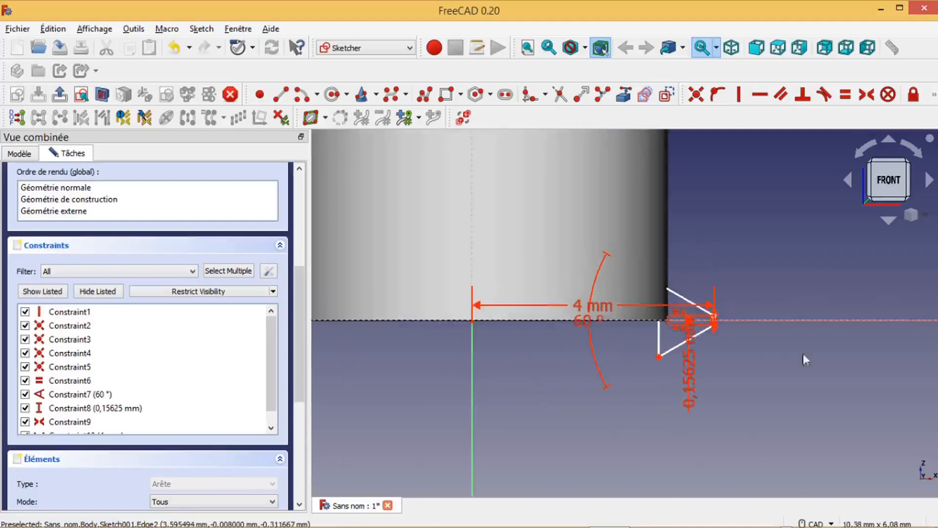
scroll(671, 368, "down", 3)
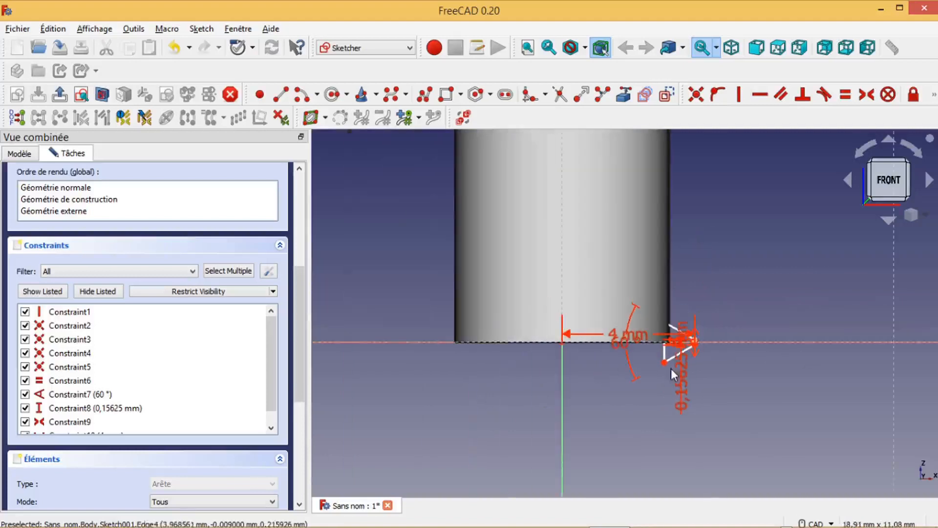
scroll(728, 348, "up", 3)
scroll(727, 343, "down", 5)
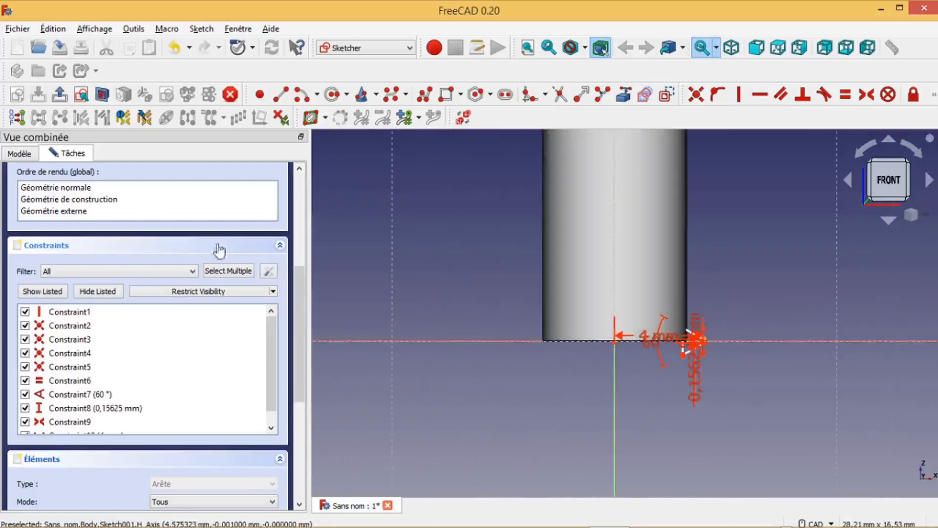
left_click_drag(300, 325, 300, 227)
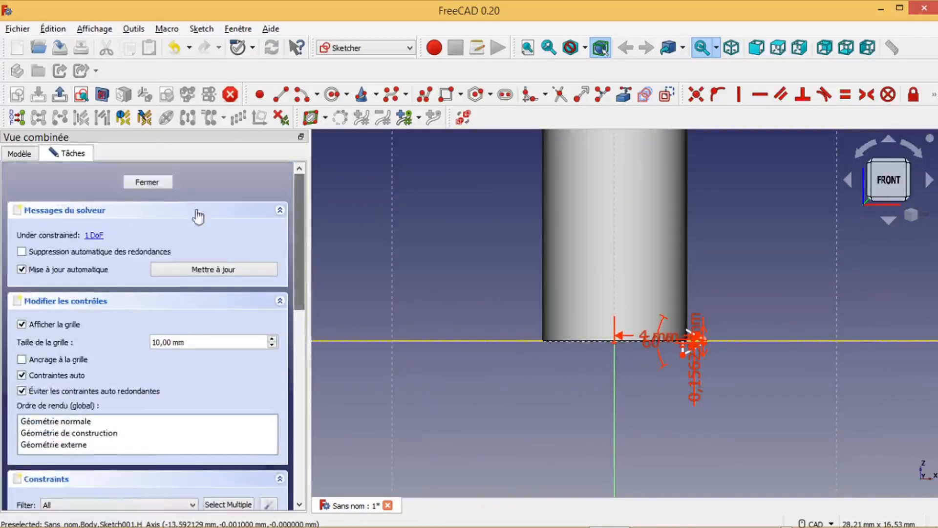
left_click(146, 183)
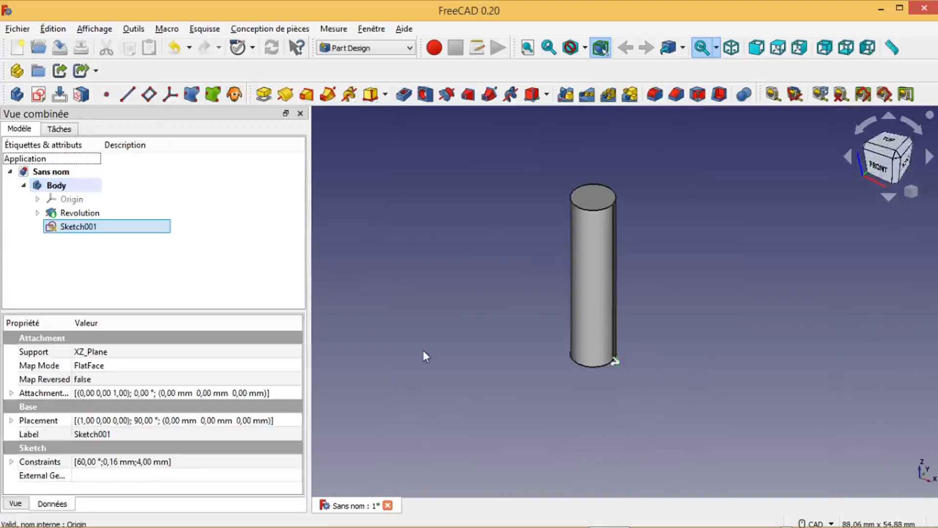
Step: Create an additive helix from the thread profile sketch about the vertical sketch axis, with a 1.25 mm pitch and 20 mm height
left_click(76, 231)
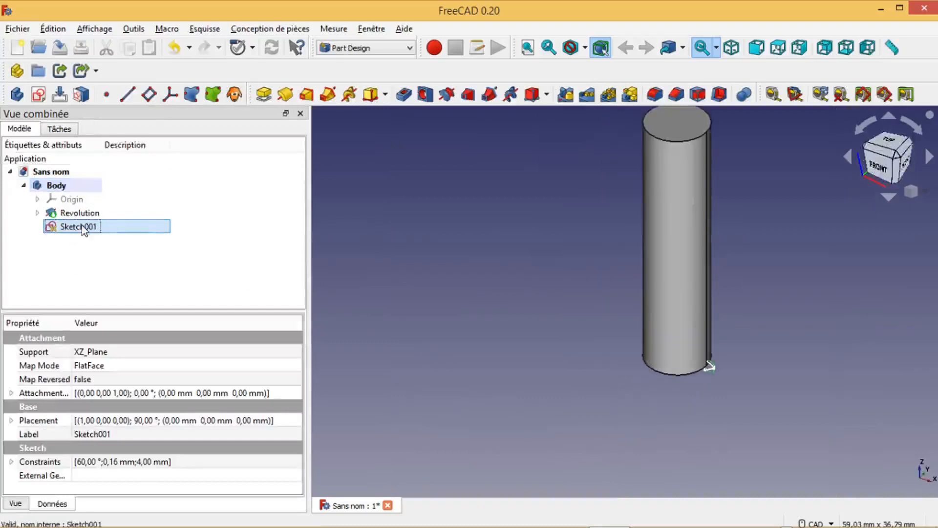
left_click(709, 368)
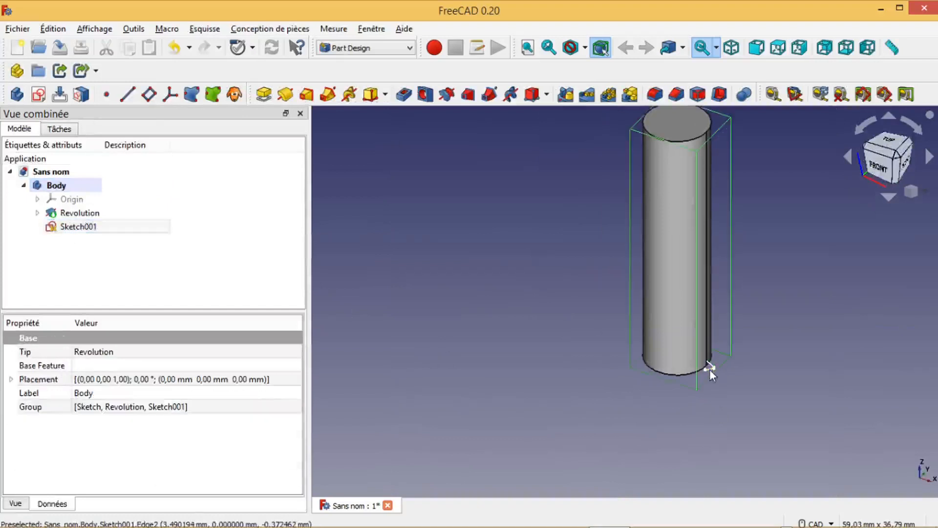
left_click(82, 227)
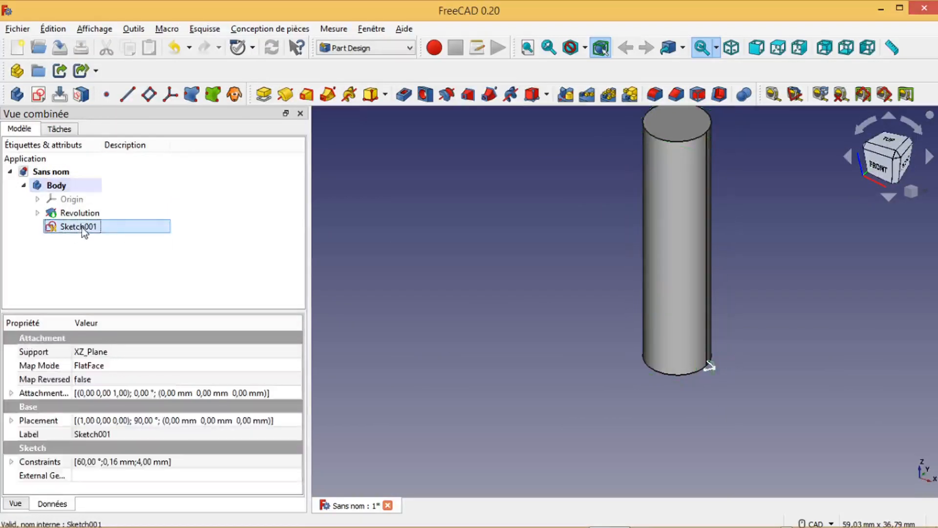
left_click(347, 95)
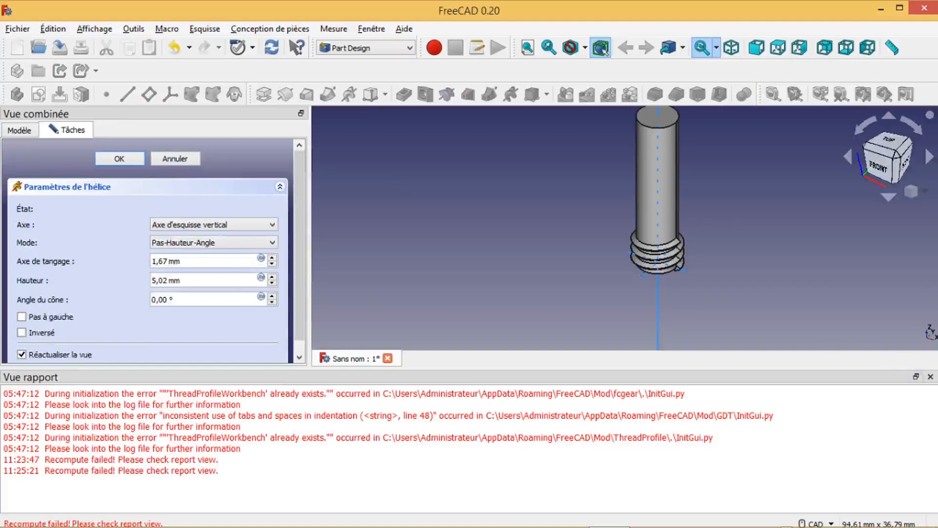
left_click(931, 377)
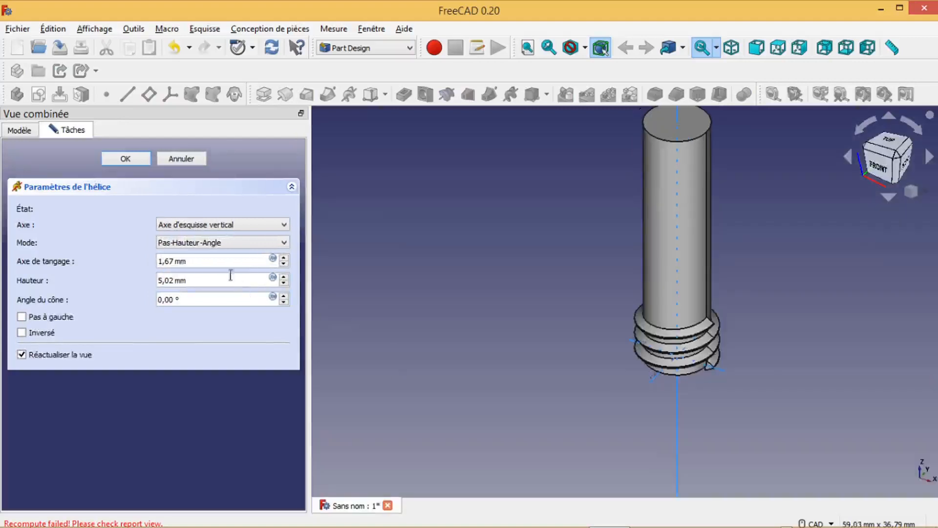
left_click_drag(187, 260, 170, 260)
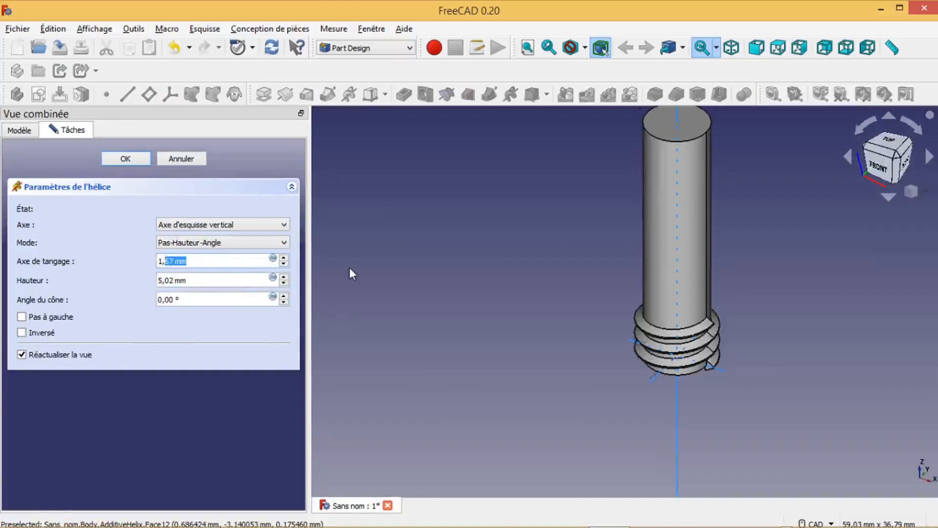
type("25")
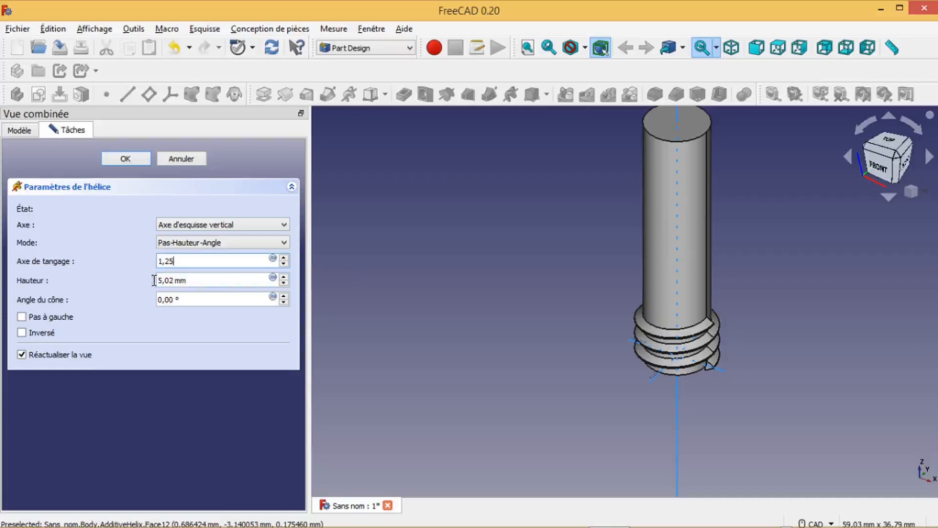
key("Tab")
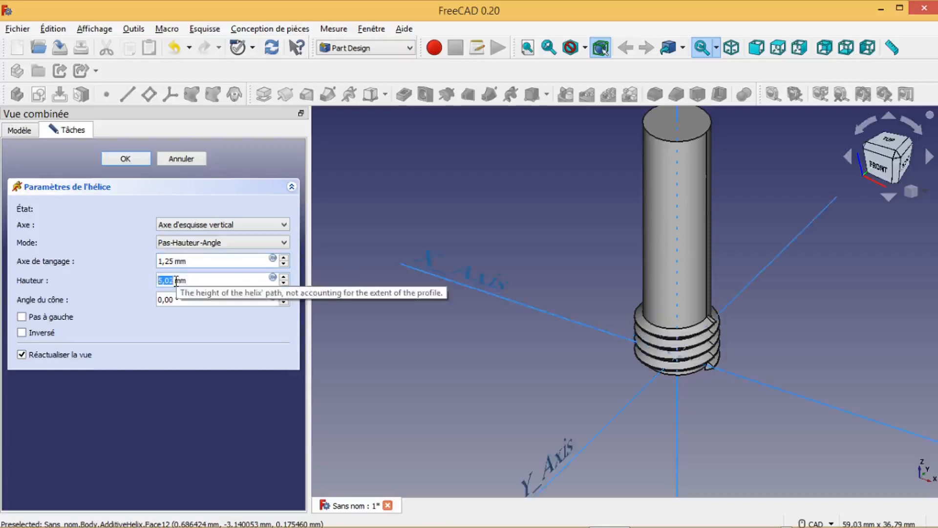
type("2")
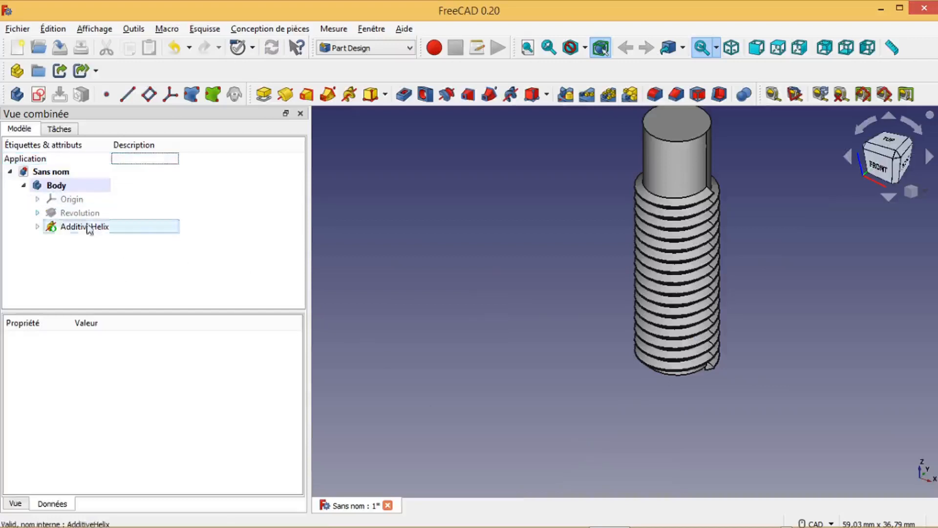
Step: Sketch a hexagon of about 7.5 mm radius centred on the cylinder's top face and make its upper side horizontal
scroll(537, 242, "down", 3)
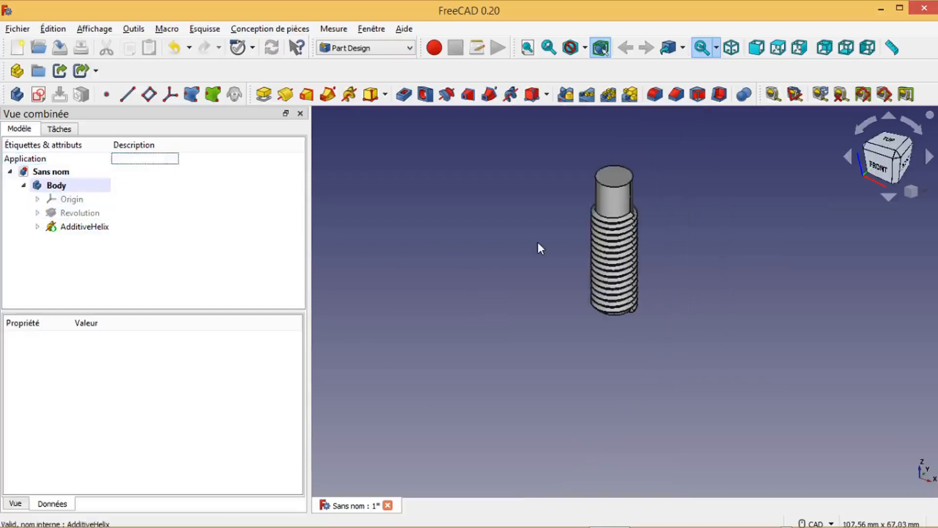
left_click(614, 180)
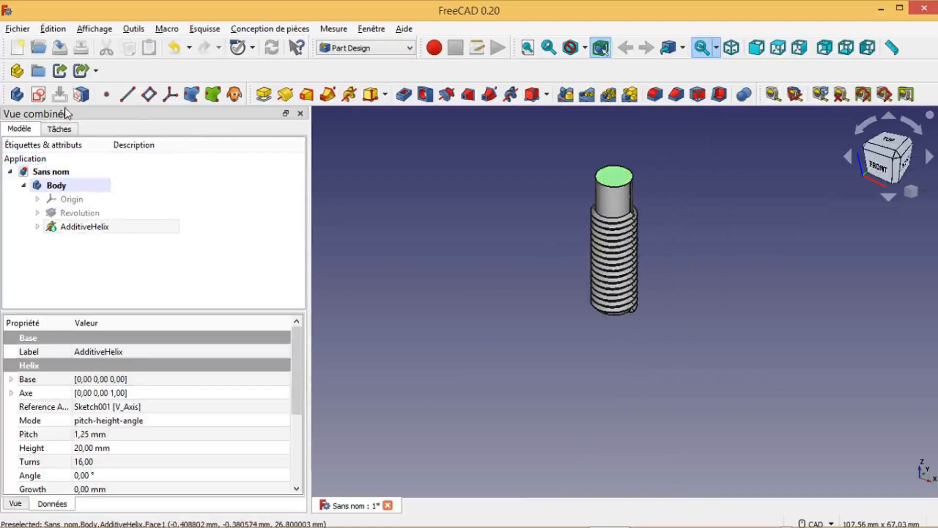
left_click(39, 94)
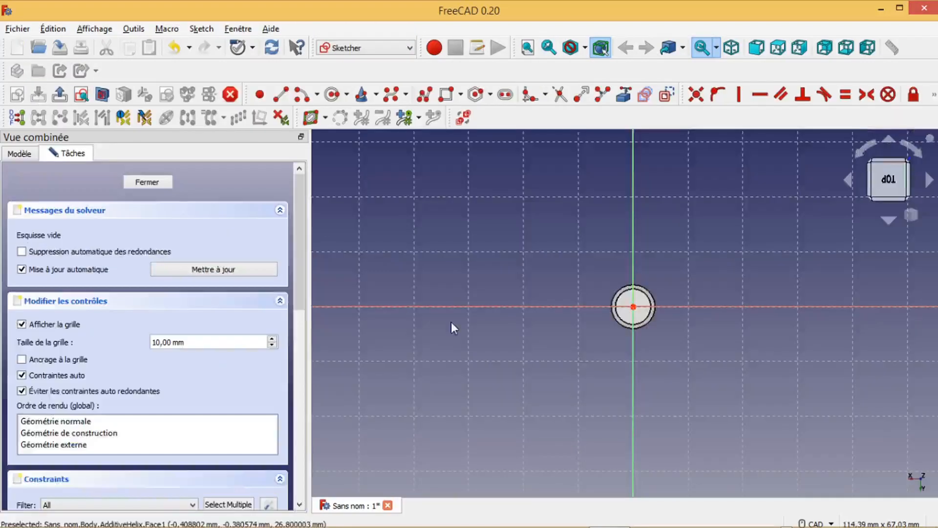
scroll(464, 328, "up", 2)
middle_click_drag(418, 324, 405, 324)
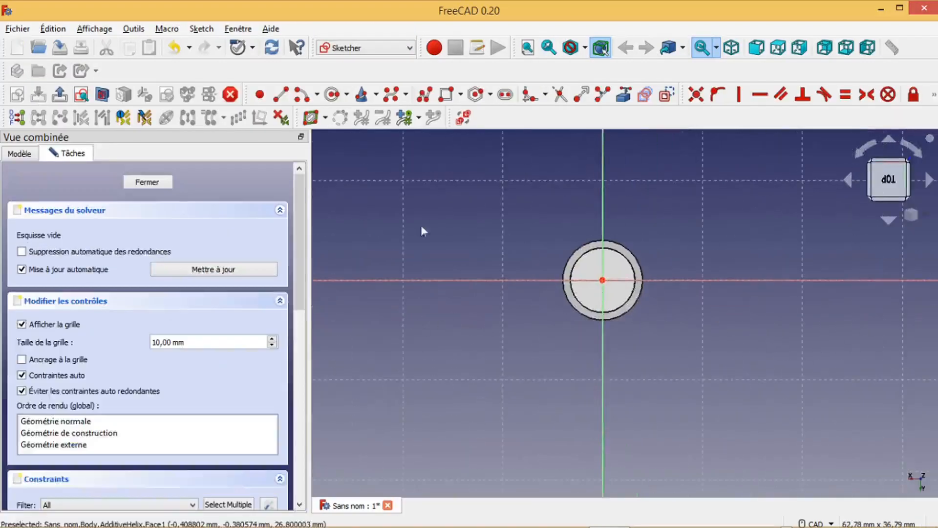
left_click(476, 95)
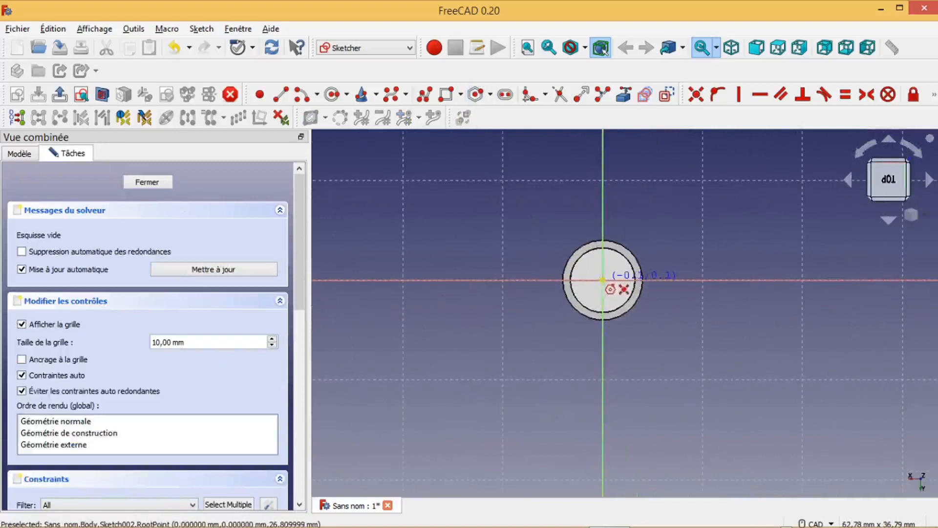
left_click(603, 281)
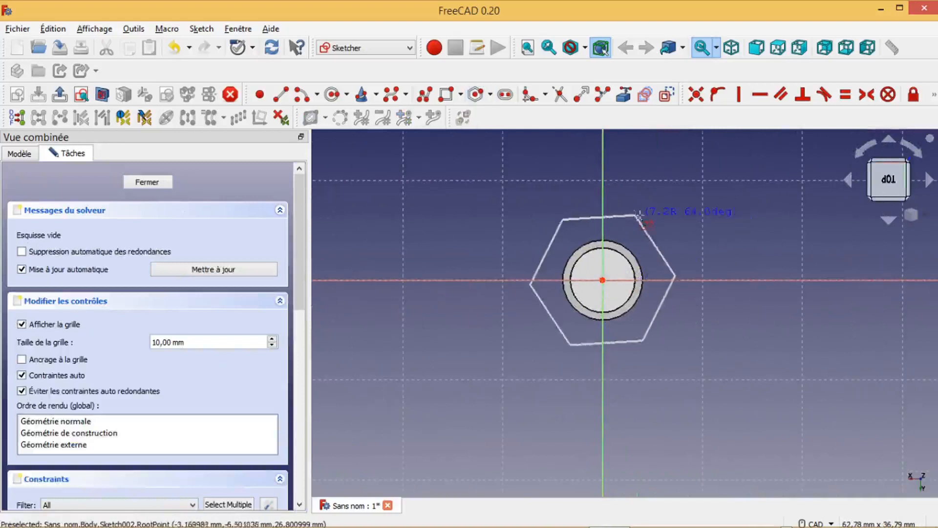
left_click(753, 215)
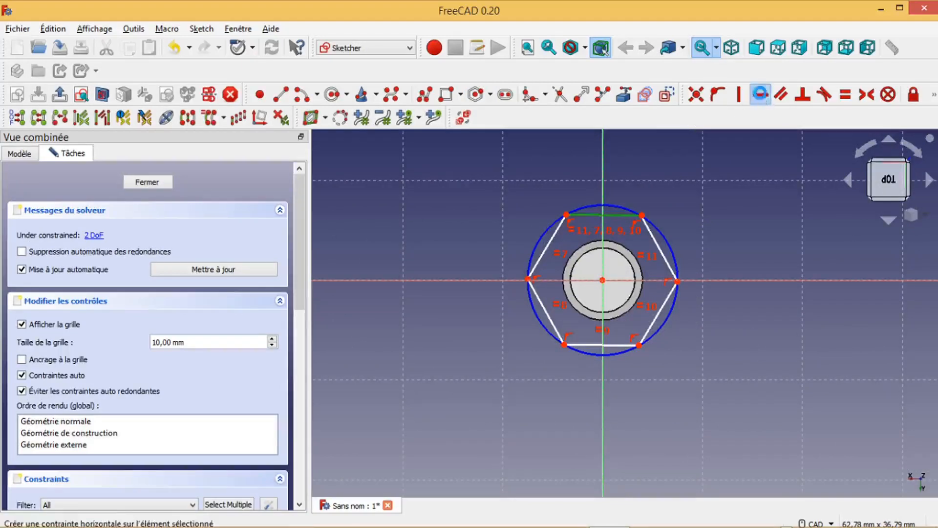
left_click(759, 94)
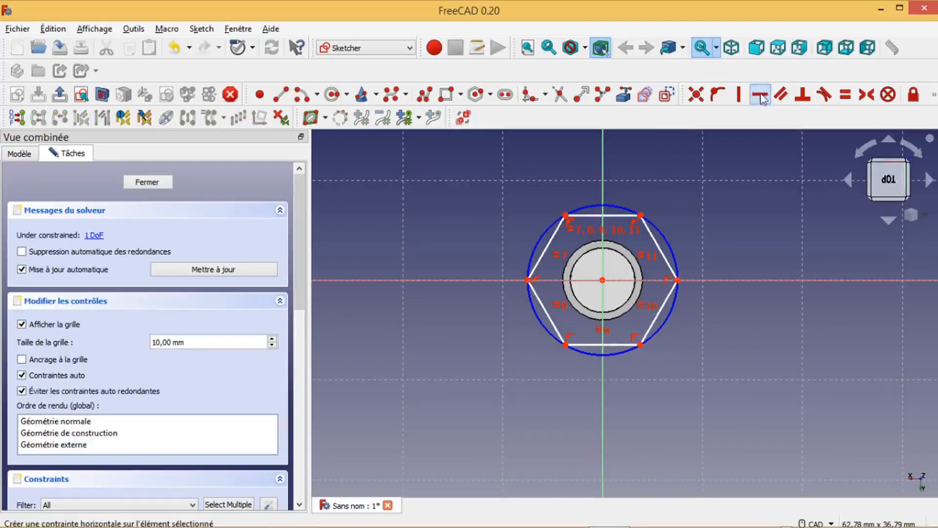
Step: Set the distance between the hexagon vertices that spans its across-flats width to 13 mm and close the sketch
left_click(566, 218)
left_click(678, 281)
left_click(934, 96)
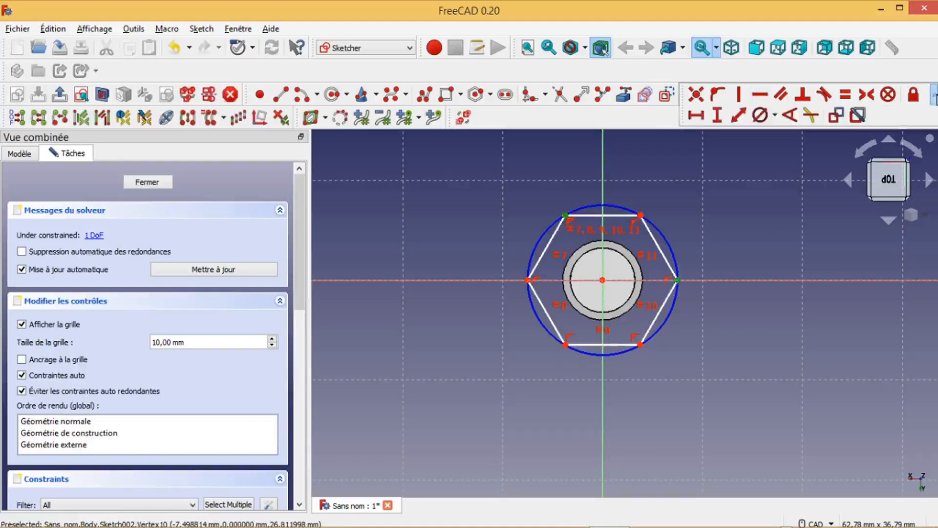
left_click(743, 116)
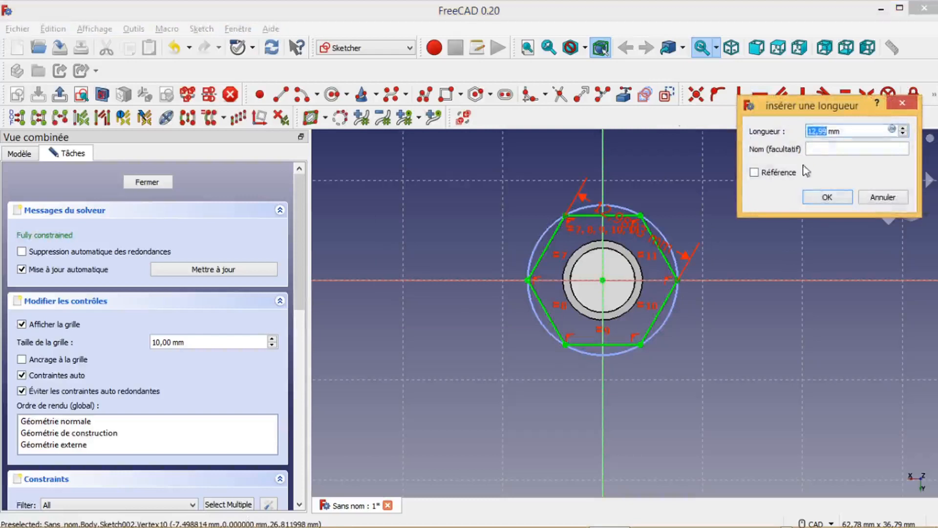
type("12")
key("Return")
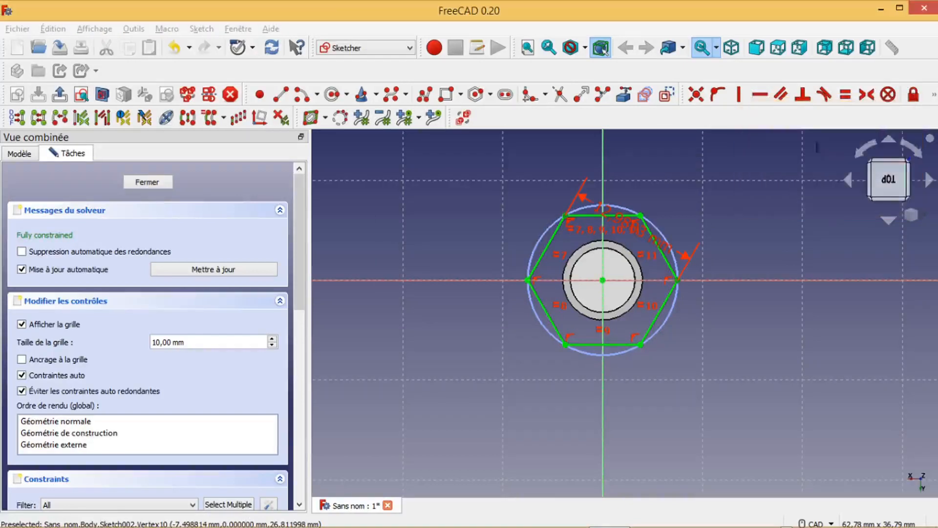
left_click(134, 182)
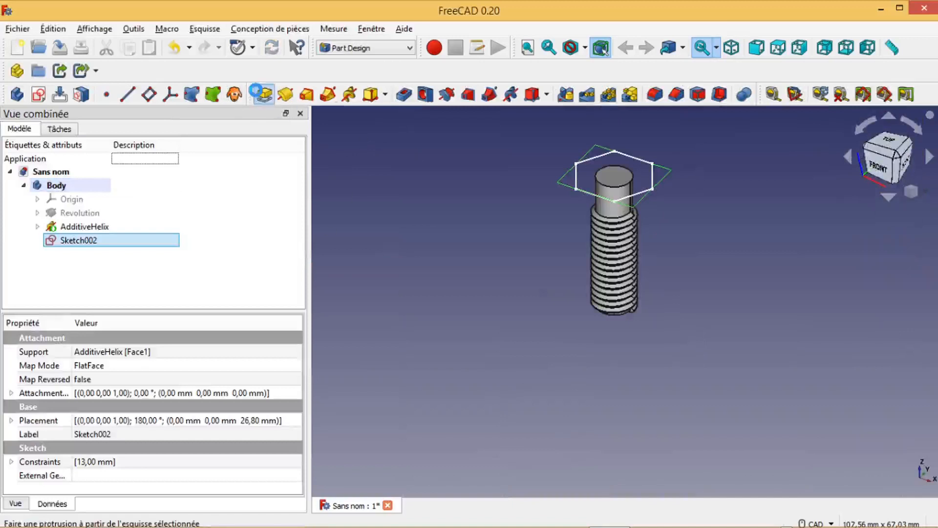
Step: Pad the hexagon sketch 6.8 mm in the reversed direction, down over the plain end of the cylinder
left_click(263, 94)
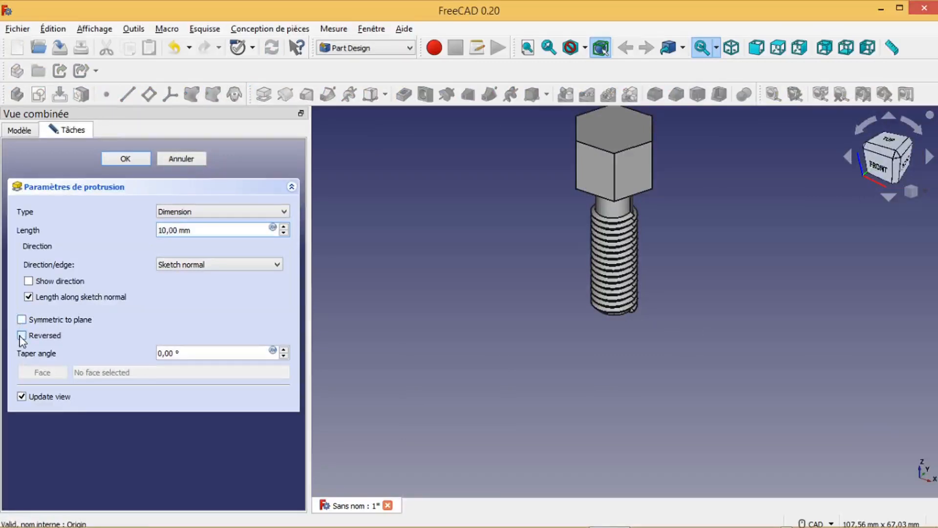
left_click(21, 335)
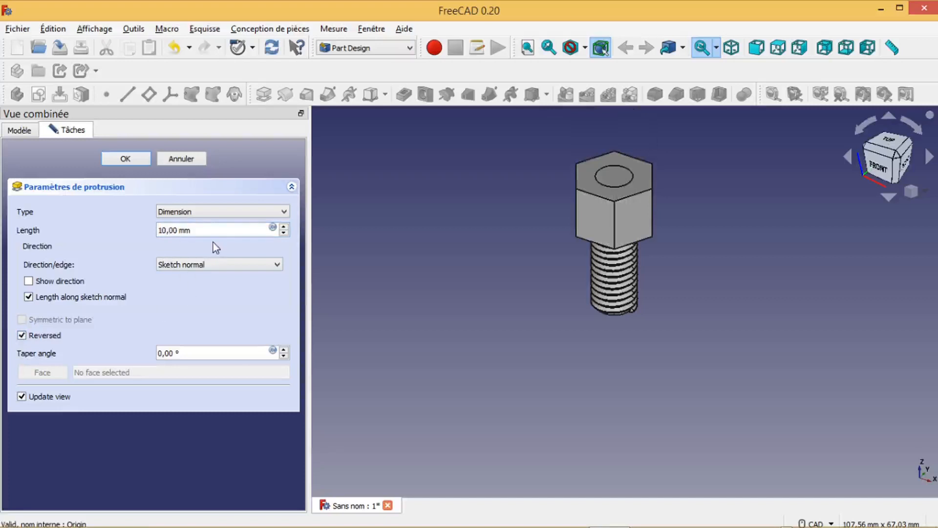
type("6.8")
left_click(126, 159)
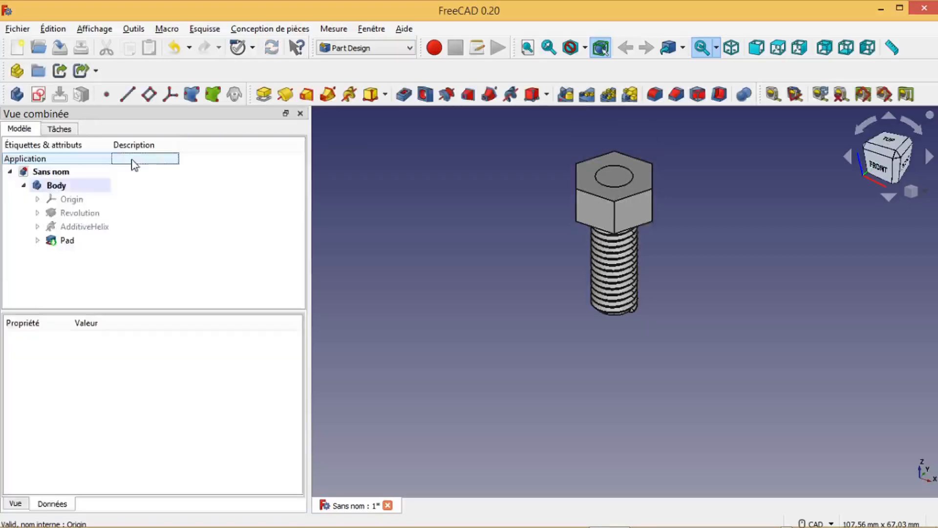
Step: Examine the bolt's head and thread from an angled view and from the front
scroll(594, 342, "up", 1)
middle_click_drag(594, 341, 670, 365)
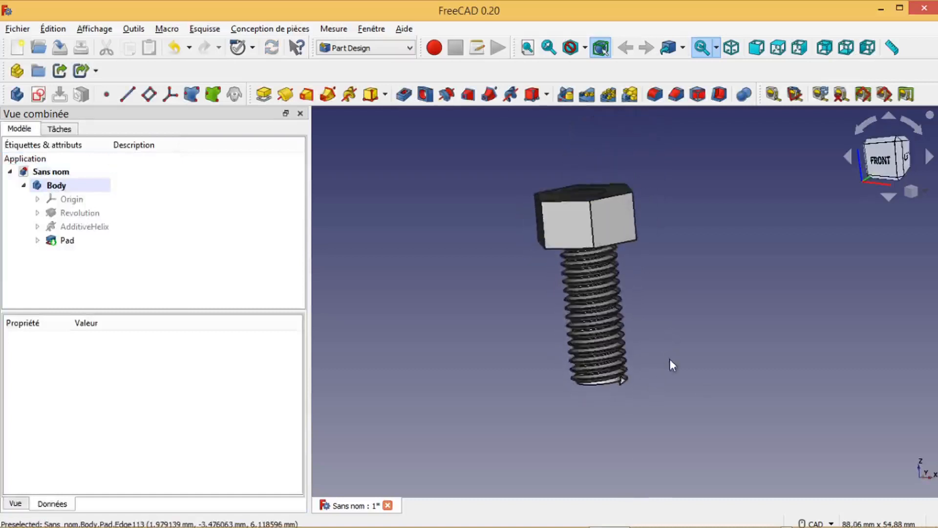
scroll(663, 353, "up", 2)
middle_click_drag(621, 386, 599, 397)
scroll(630, 348, "down", 3)
left_click(879, 164)
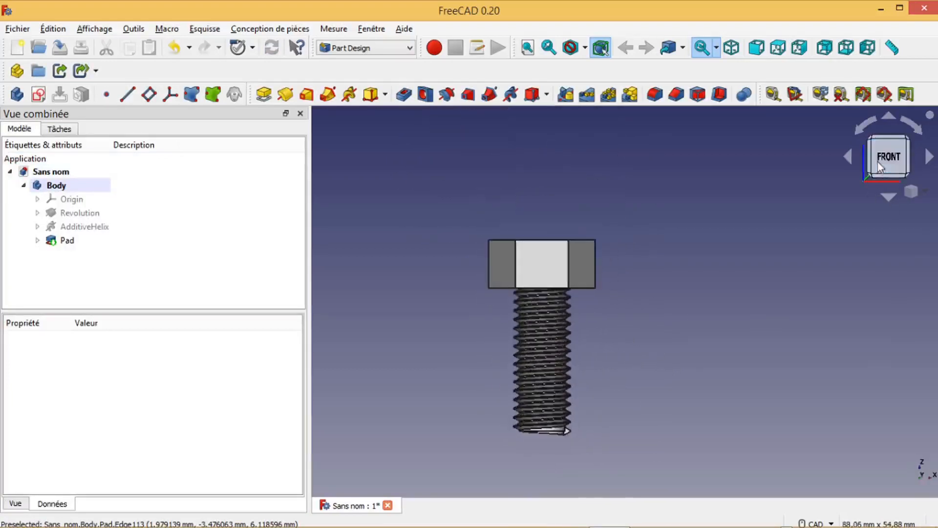
scroll(697, 323, "up", 1)
middle_click_drag(653, 342, 735, 316)
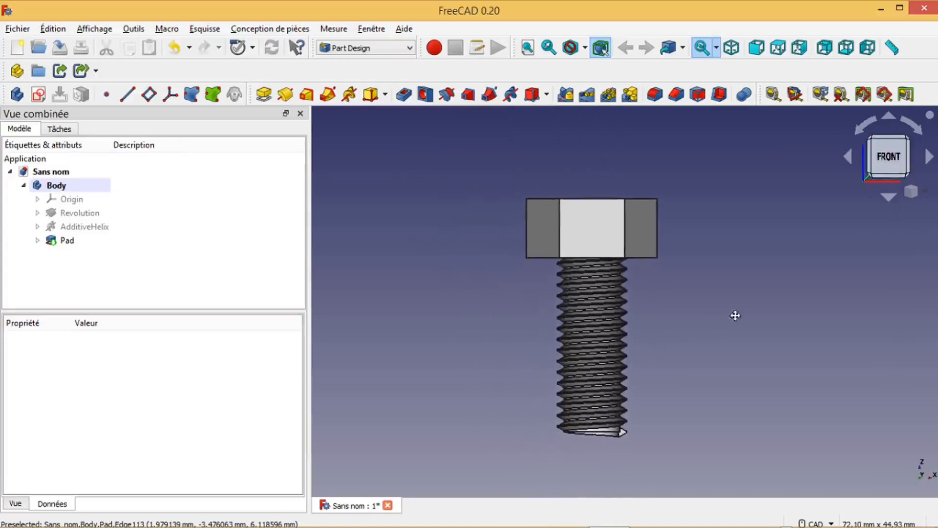
Step: Create a second body and start a sketch on its XZ plane
left_click(24, 186)
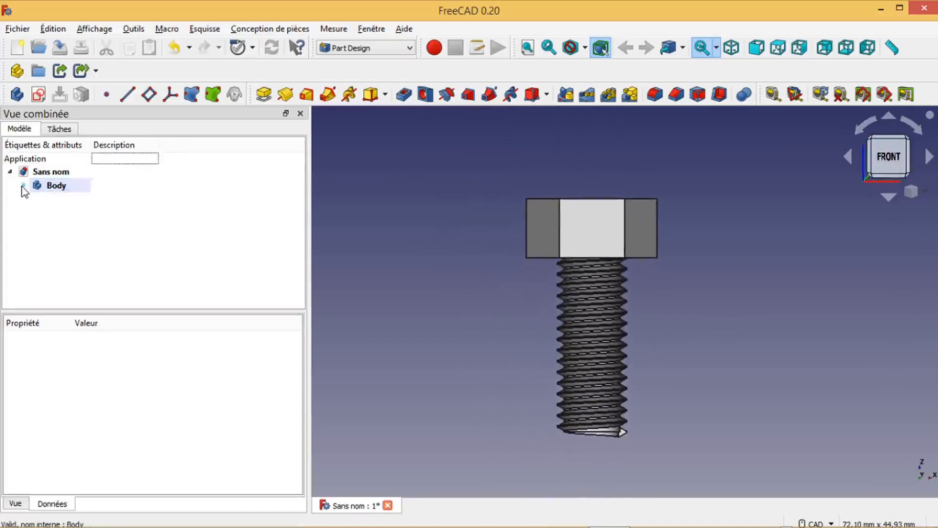
left_click(16, 95)
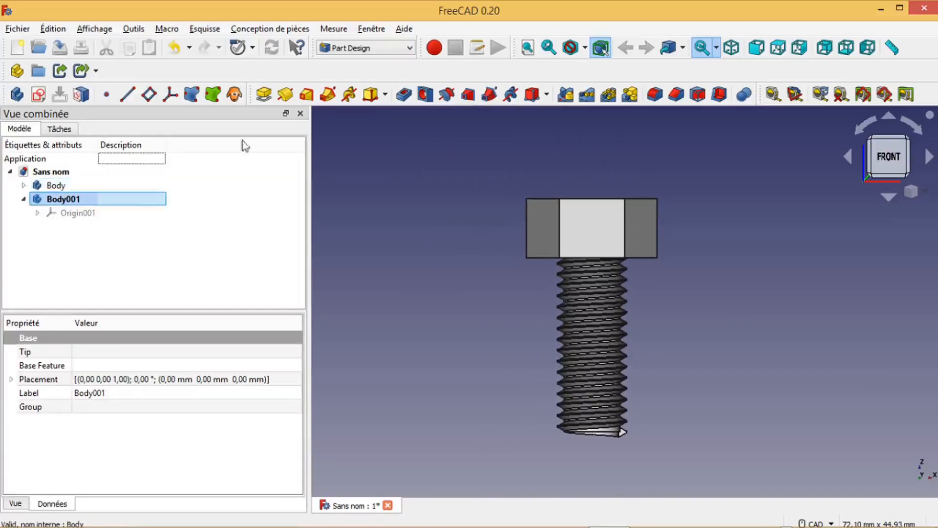
left_click(38, 94)
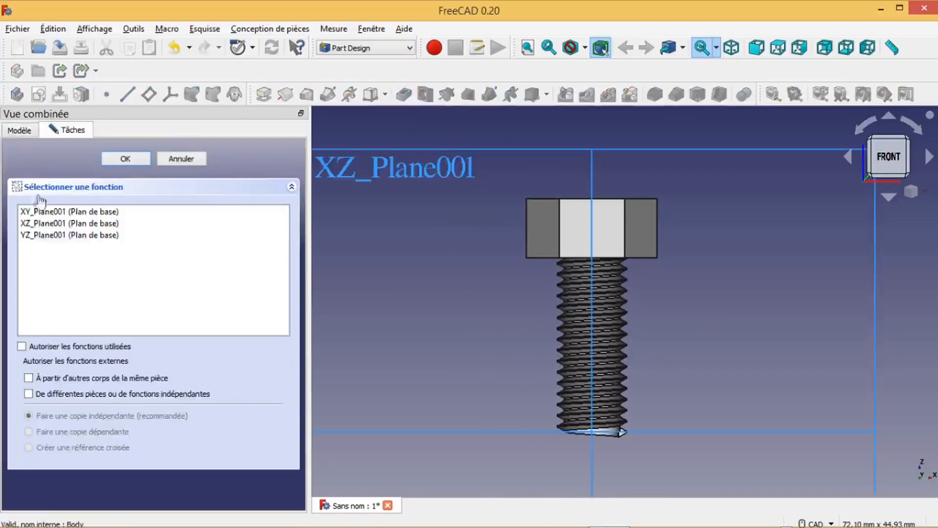
left_click(49, 224)
left_click(125, 158)
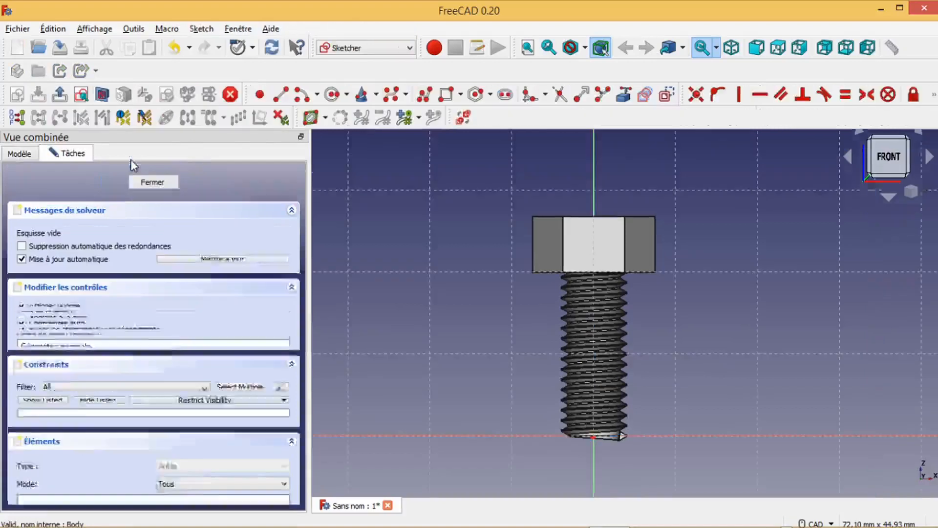
Step: Draw connected profile lines slanting over the bolt head, out about 12 mm from the axis, down about 2 mm below the tip, and back to the axis
scroll(486, 318, "up", 2)
scroll(710, 344, "down", 2)
middle_click_drag(735, 350, 629, 331)
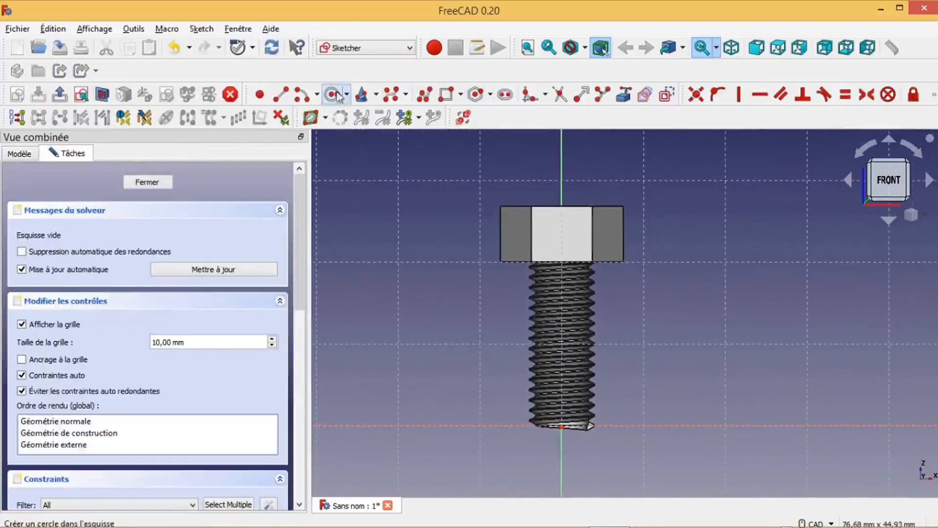
left_click(424, 97)
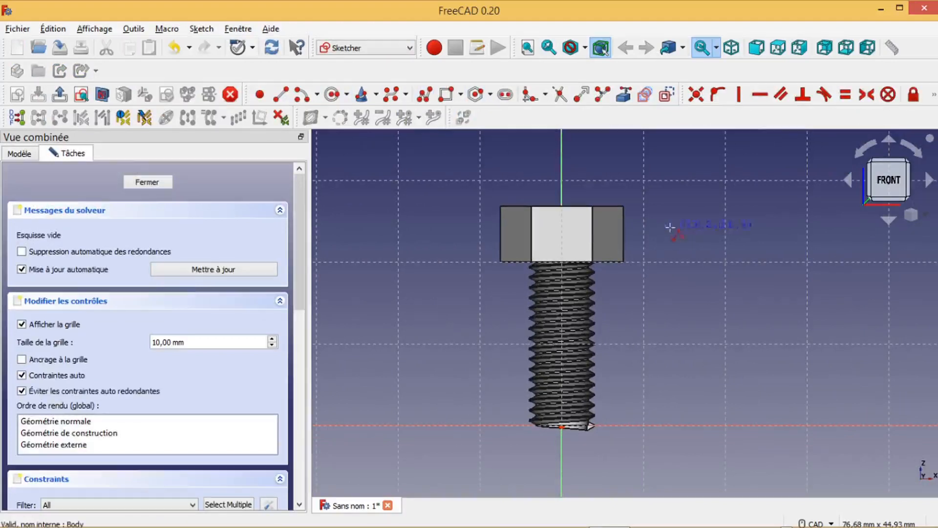
left_click(635, 226)
left_click(574, 200)
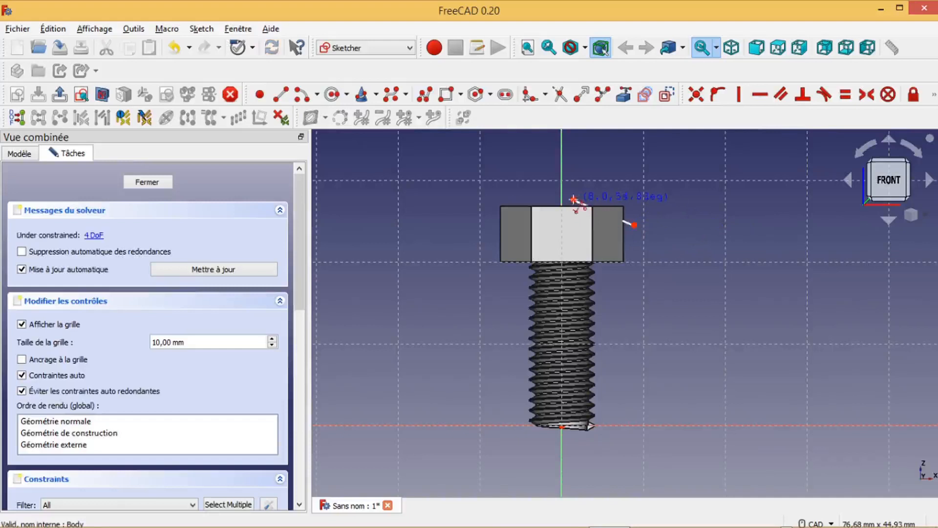
left_click(658, 200)
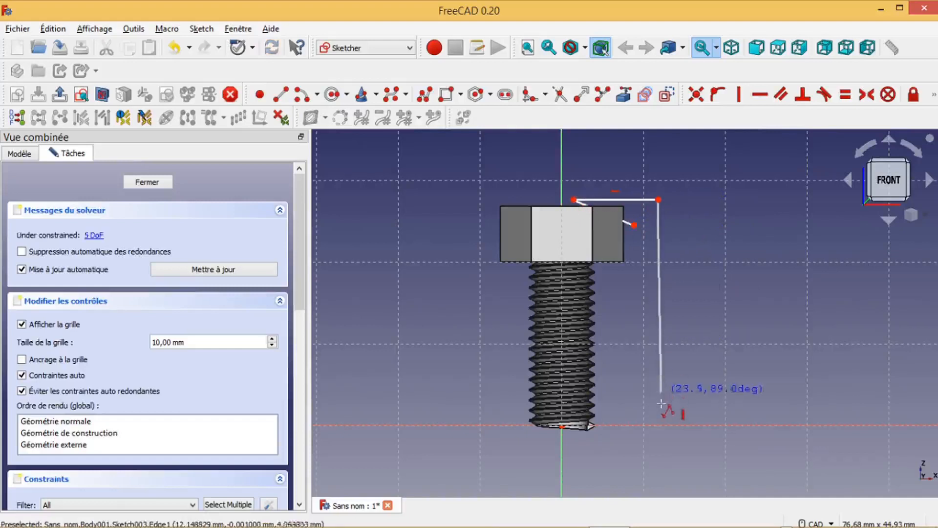
left_click(658, 441)
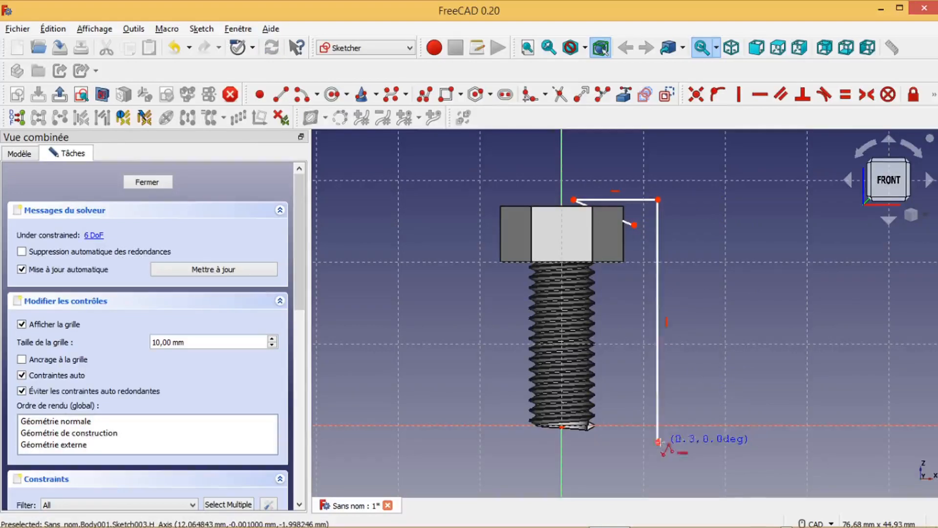
left_click(561, 442)
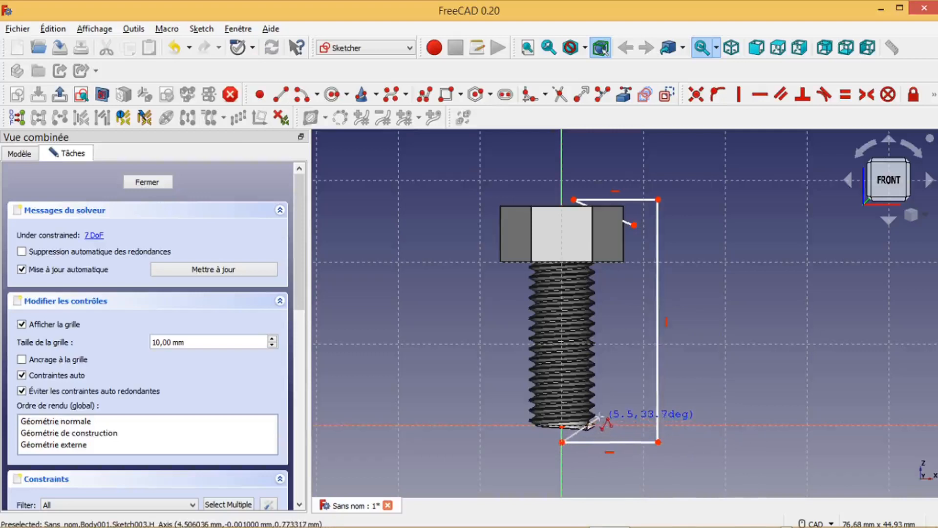
Step: Complete the closed profile with lines slanting past the thread tip, outward, and vertically up to the starting point beside the head, and close the sketch
left_click(599, 416)
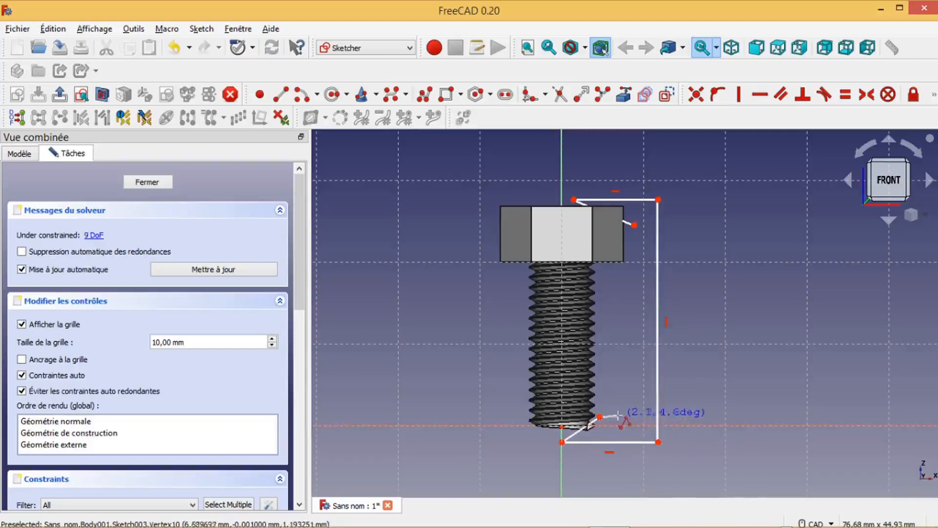
left_click(634, 416)
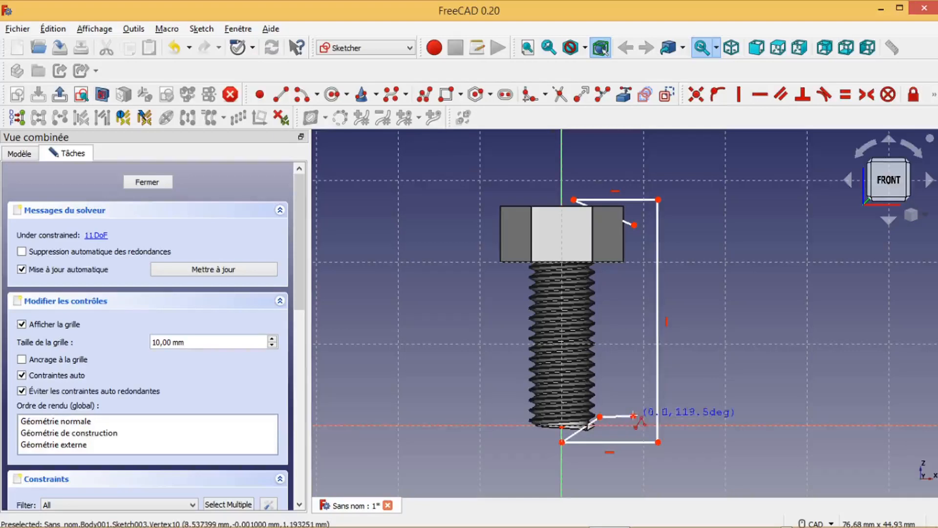
left_click(634, 225)
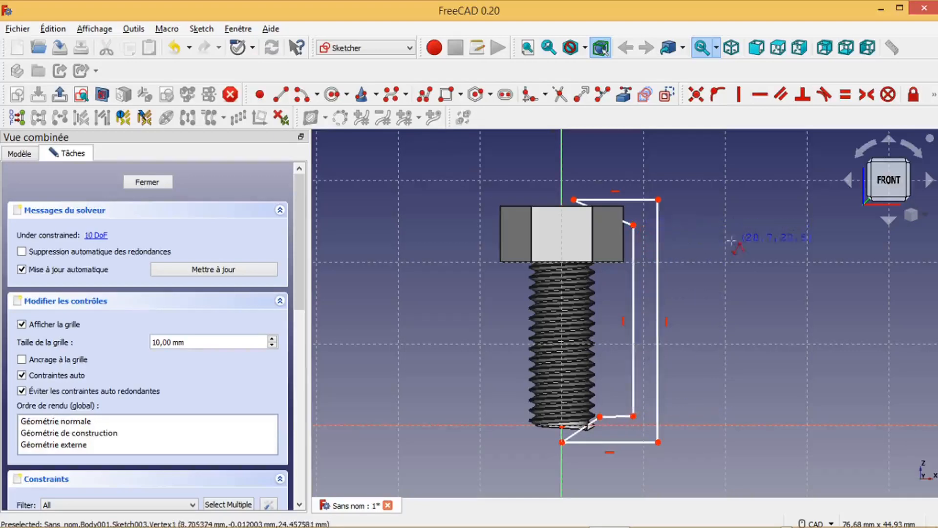
scroll(729, 250, "down", 2)
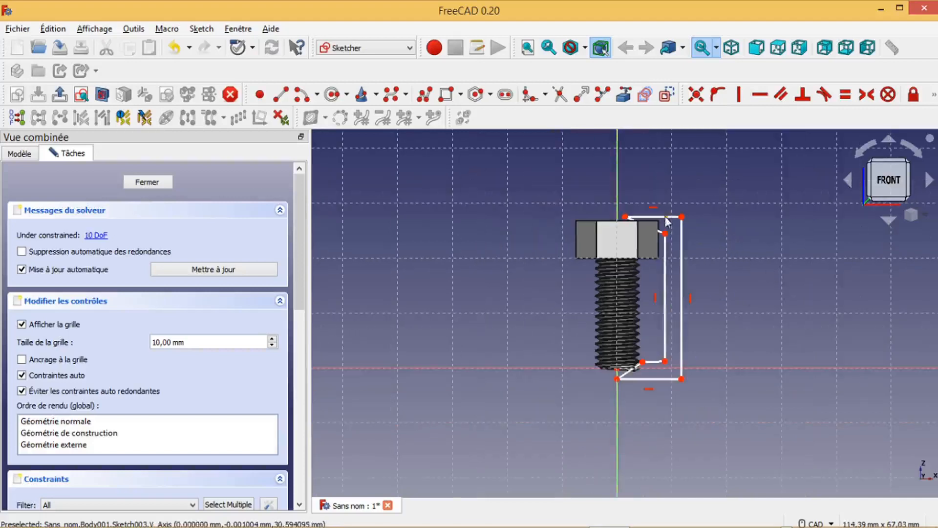
left_click(148, 184)
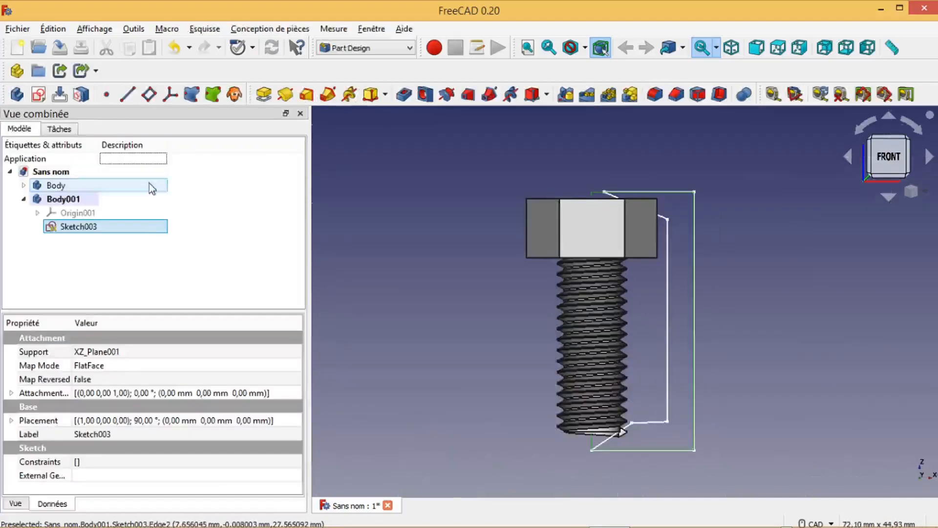
Step: Try to revolve the profile 360° about the vertical sketch axis in the reversed direction
left_click(286, 97)
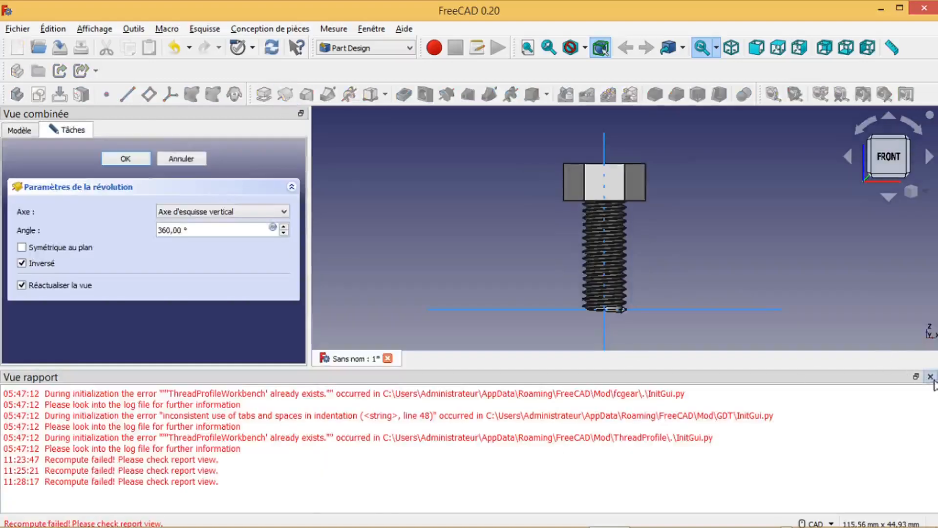
left_click(930, 377)
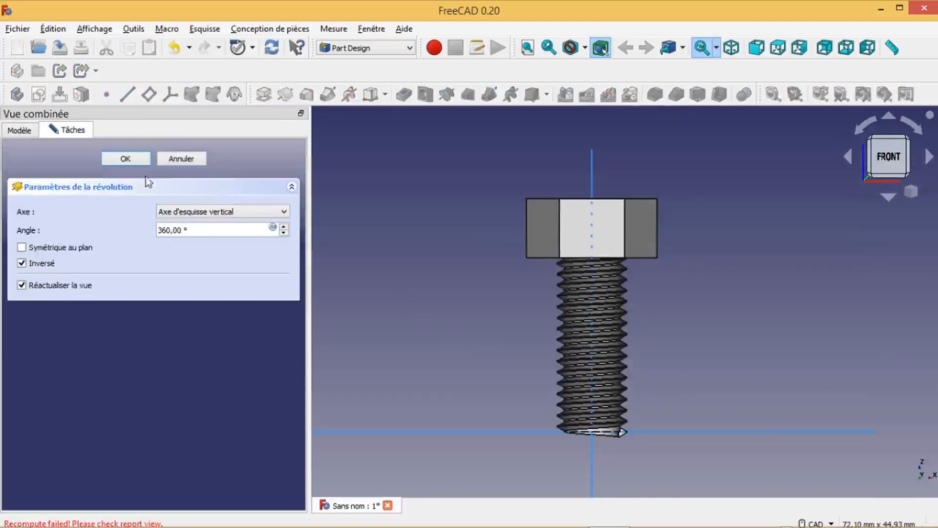
left_click(126, 159)
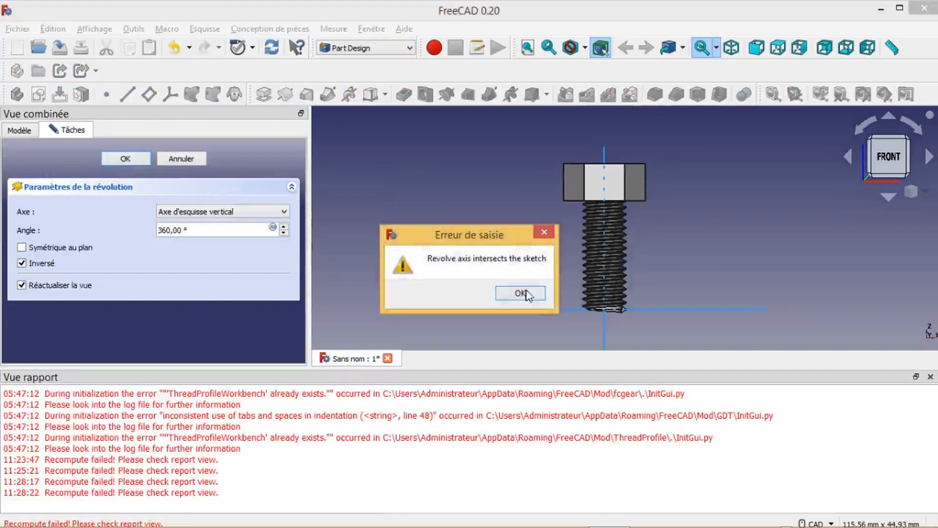
left_click(522, 293)
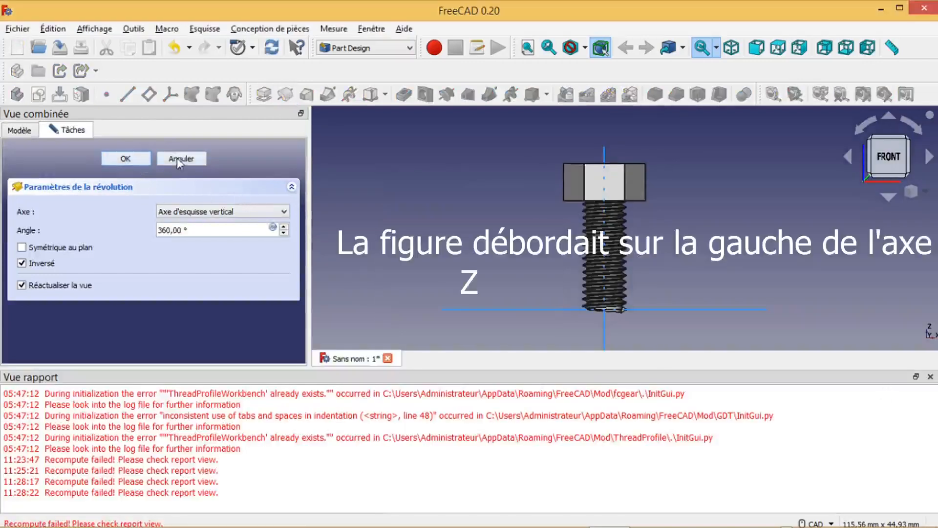
left_click(179, 159)
Step: Reopen the second body's profile sketch and move its bottom edge to about 1.3 mm below the horizontal axis
double_click(80, 227)
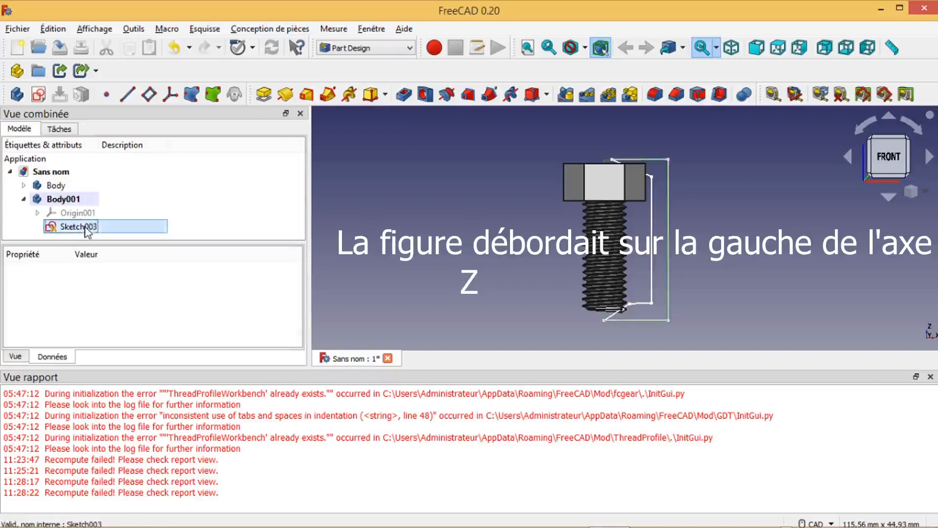
scroll(464, 349, "up", 1)
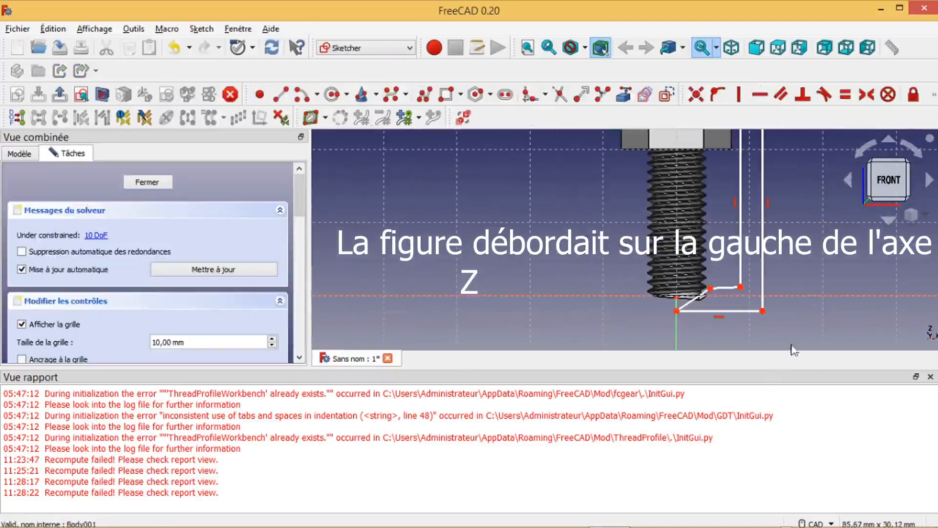
scroll(804, 348, "up", 2)
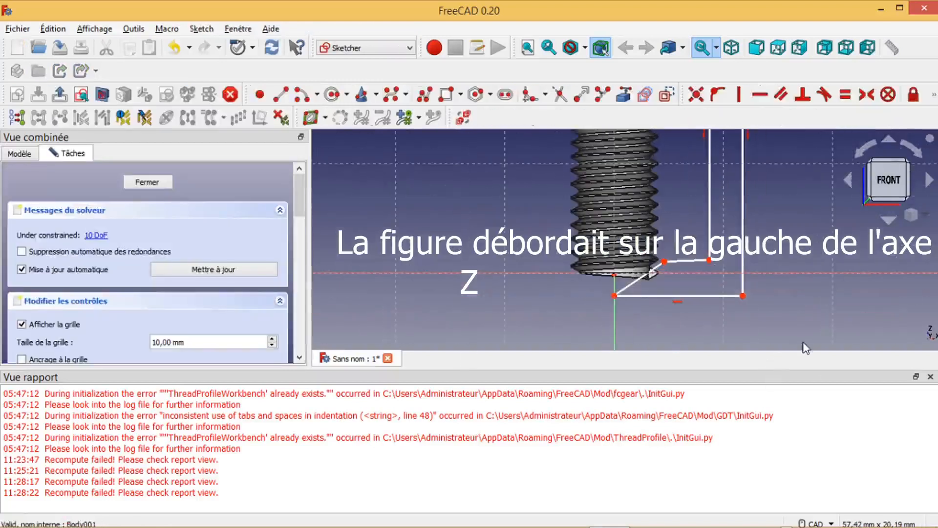
left_click(930, 377)
middle_click_drag(885, 353, 762, 367)
mouse_move(615, 420)
left_mouse_down()
mouse_move(699, 421)
mouse_move(610, 426)
mouse_move(614, 413)
left_mouse_up()
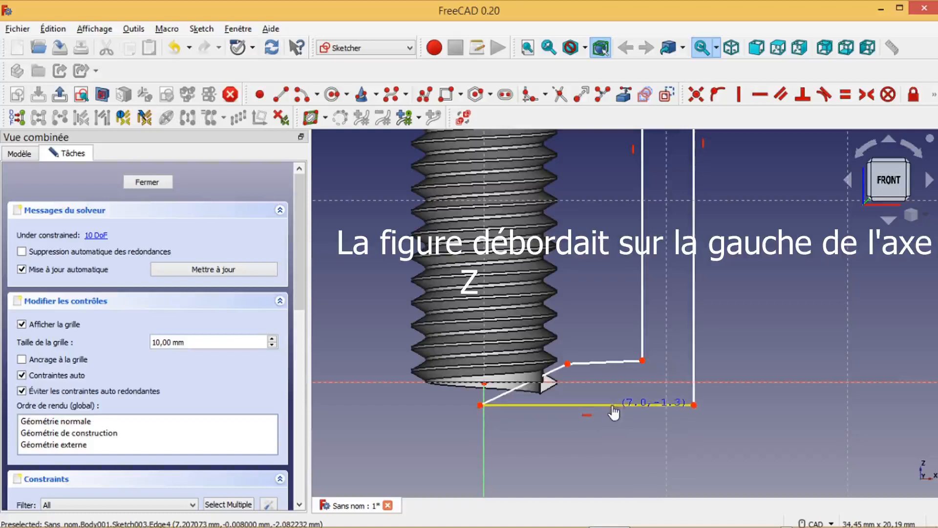
Step: Move the profile's outer vertical edge out to about 16 mm from the axis and reposition the inner vertical edge and its lower corner
scroll(692, 355, "down", 3)
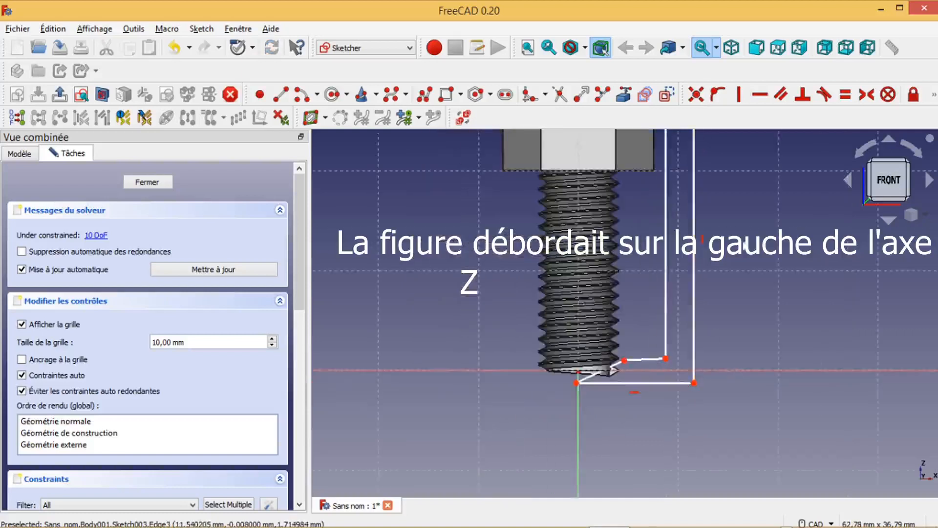
middle_click_drag(741, 241, 713, 419)
mouse_move(667, 306)
left_mouse_down()
mouse_move(731, 310)
mouse_move(715, 280)
mouse_move(713, 293)
left_mouse_up()
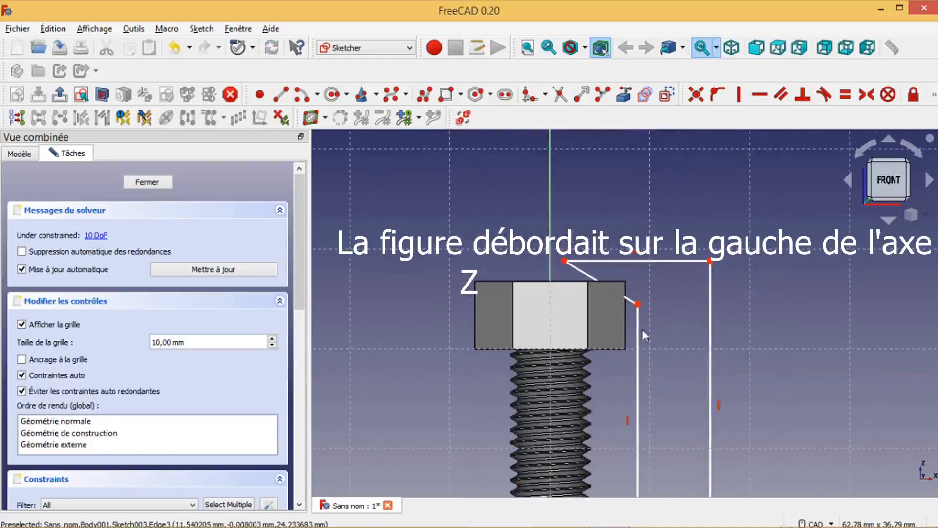
mouse_move(637, 333)
left_mouse_down()
mouse_move(632, 343)
mouse_move(647, 342)
left_mouse_up()
scroll(689, 350, "down", 5)
scroll(714, 427, "up", 4)
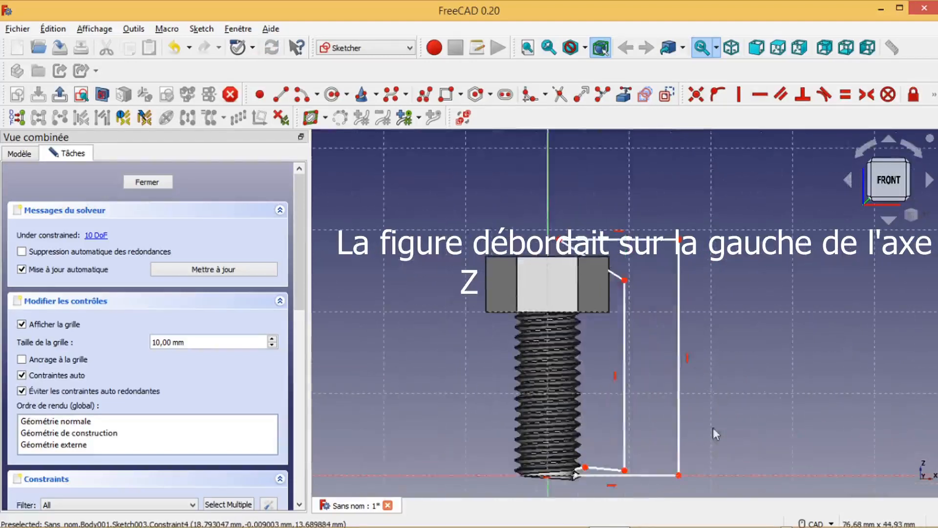
left_click_drag(612, 348, 609, 313)
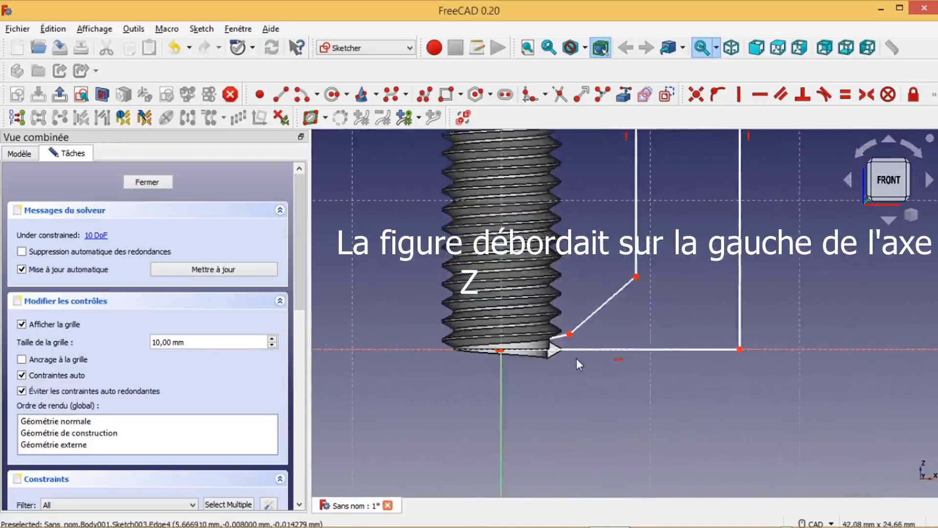
Step: Hide the bolt body and reshape the profile's lower slanted lines, shifting the inner vertical edge to about 8 mm from the axis
scroll(576, 359, "down", 2)
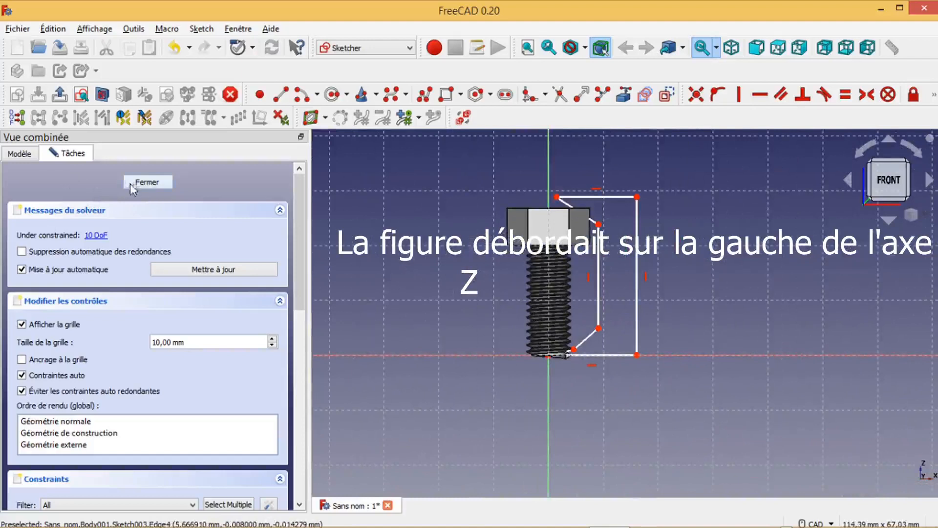
left_click(20, 154)
left_click(61, 212)
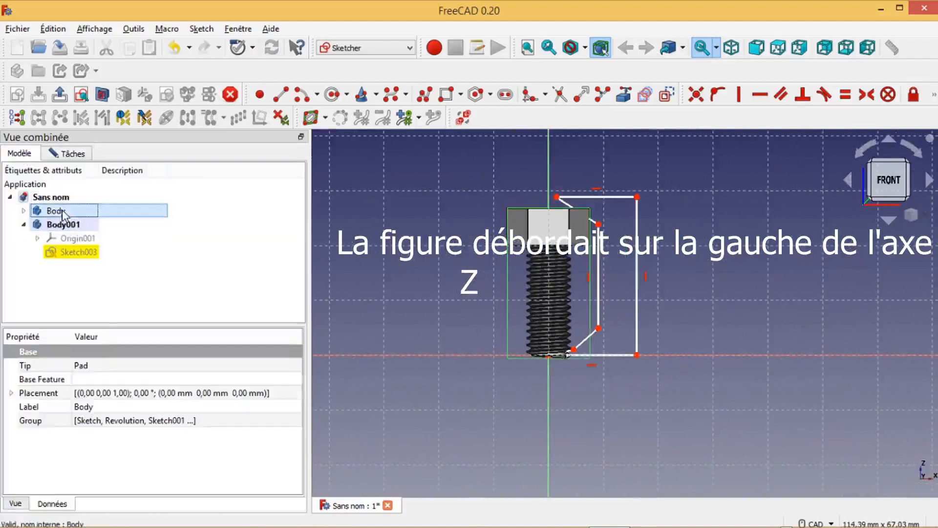
key("space")
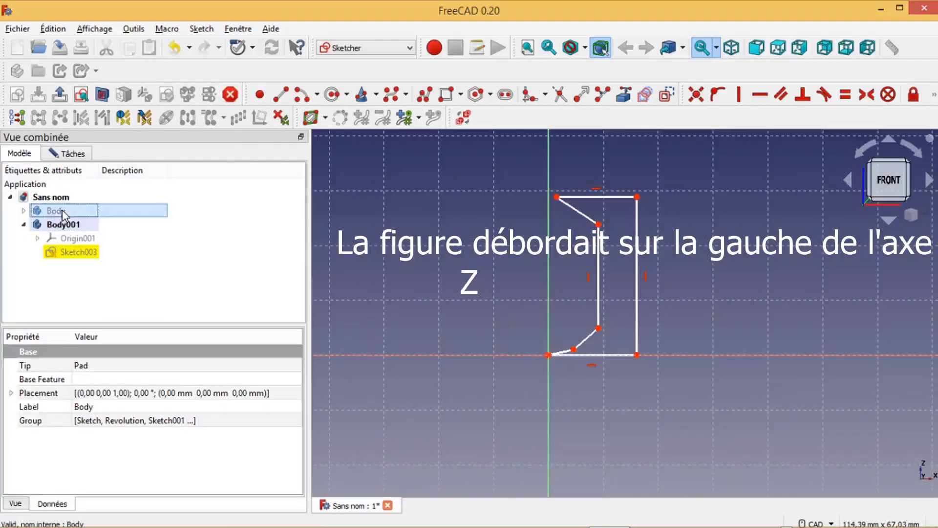
scroll(562, 305, "up", 3)
left_click_drag(582, 390, 582, 383)
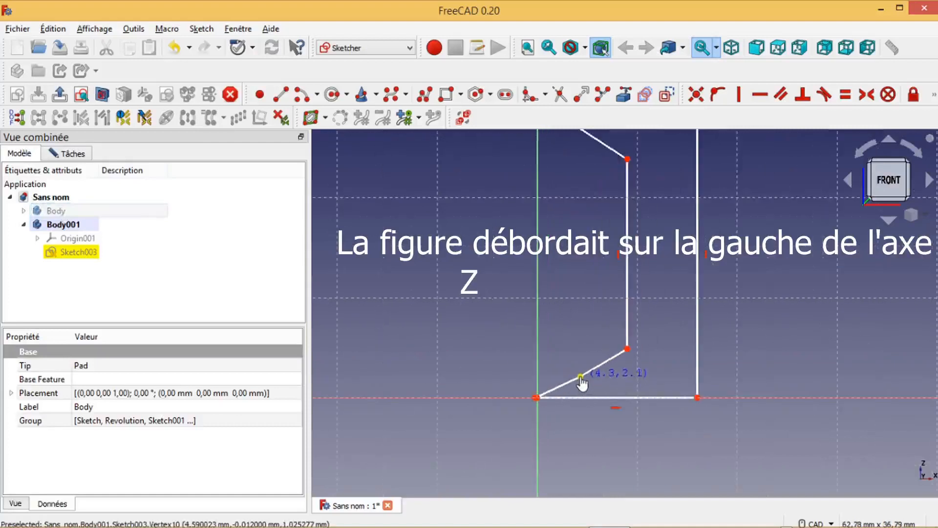
mouse_move(617, 359)
left_mouse_down()
mouse_move(645, 359)
mouse_move(634, 350)
mouse_move(605, 361)
left_mouse_up()
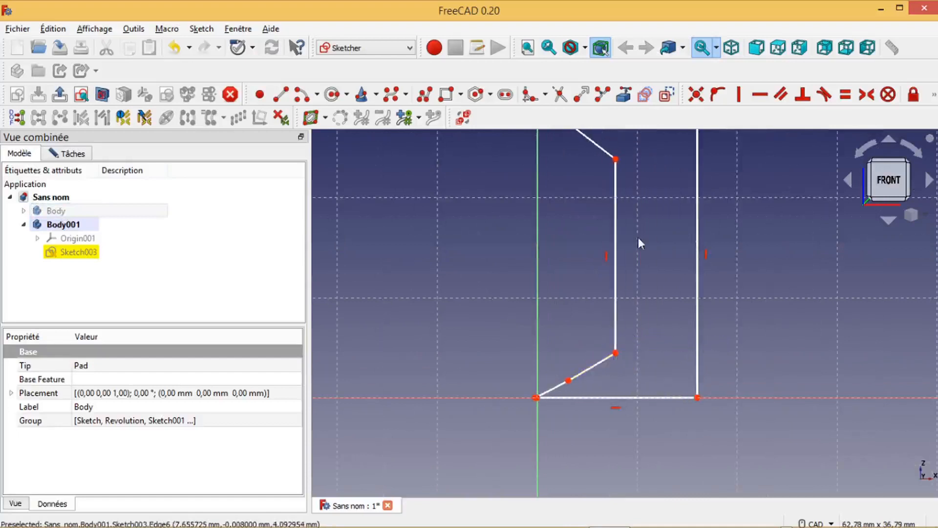
Step: Adjust the profile's upper slanted, top and outer edges, widening it outward, and show the bolt body again
middle_click_drag(640, 298, 644, 407)
left_click_drag(590, 263, 595, 262)
left_click_drag(662, 227, 664, 236)
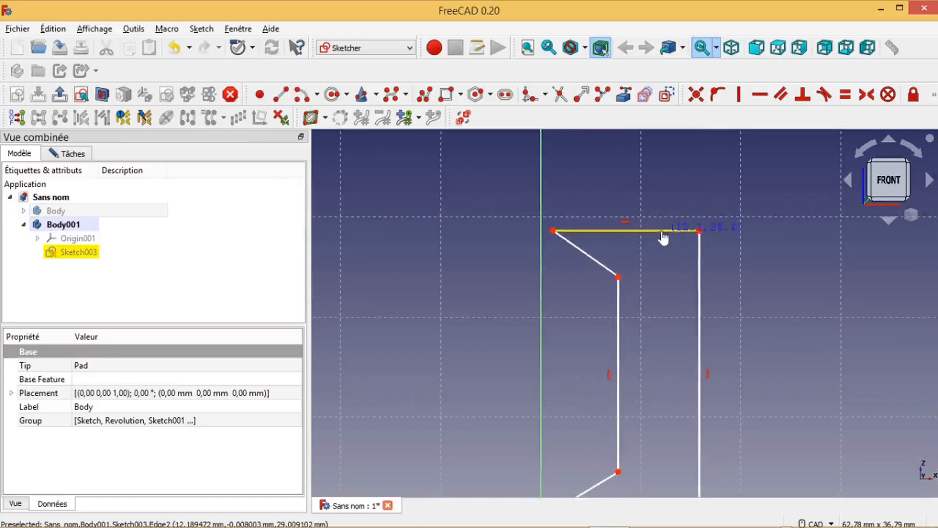
left_click_drag(715, 328, 706, 322)
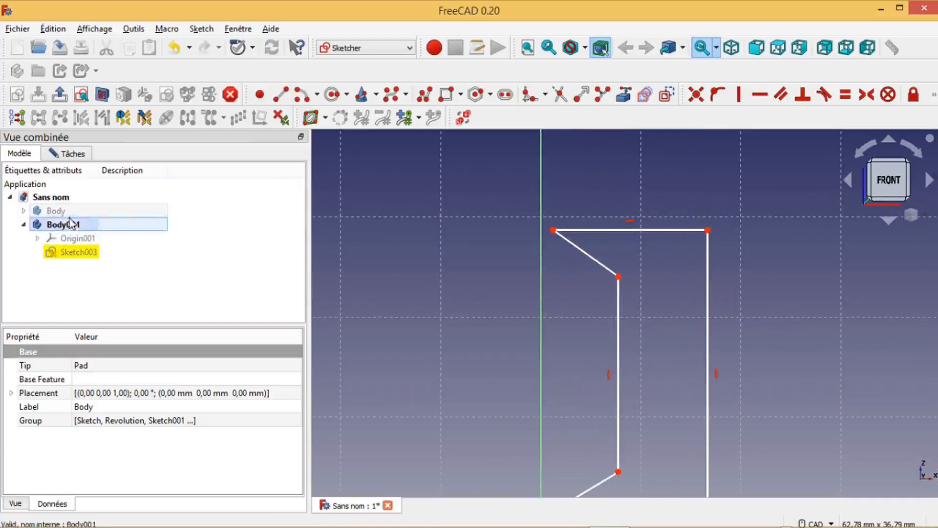
key("space")
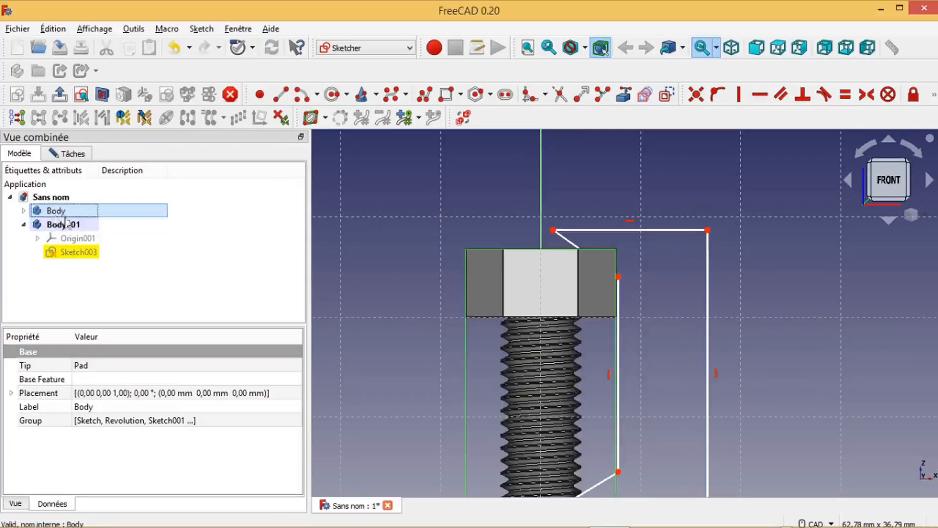
Step: Lower the profile's bottom edge below the thread tip, move the lower inner corner to about (7.6, 1.9) and close the sketch
scroll(696, 397, "down", 2)
middle_click_drag(744, 463, 724, 334)
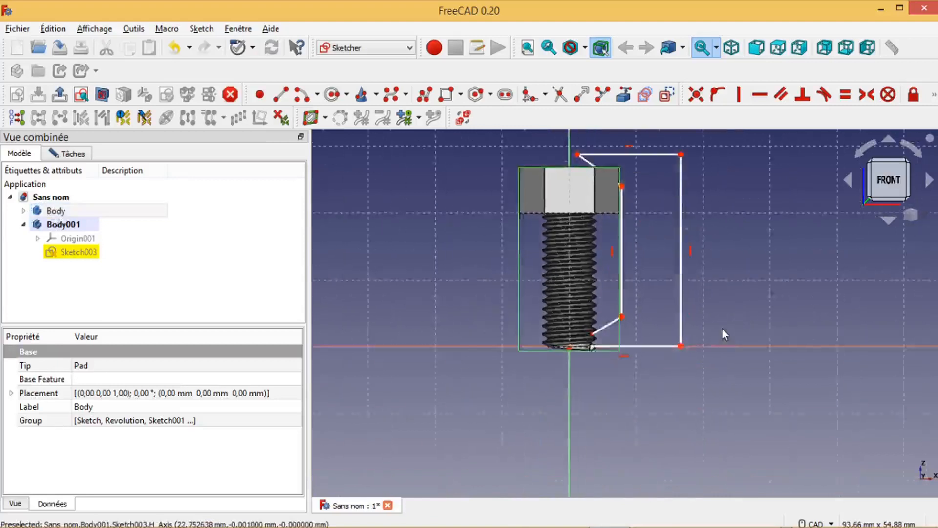
scroll(723, 328, "up", 3)
left_click_drag(566, 369, 569, 390)
left_click_drag(485, 346, 492, 351)
left_click_drag(539, 321, 539, 345)
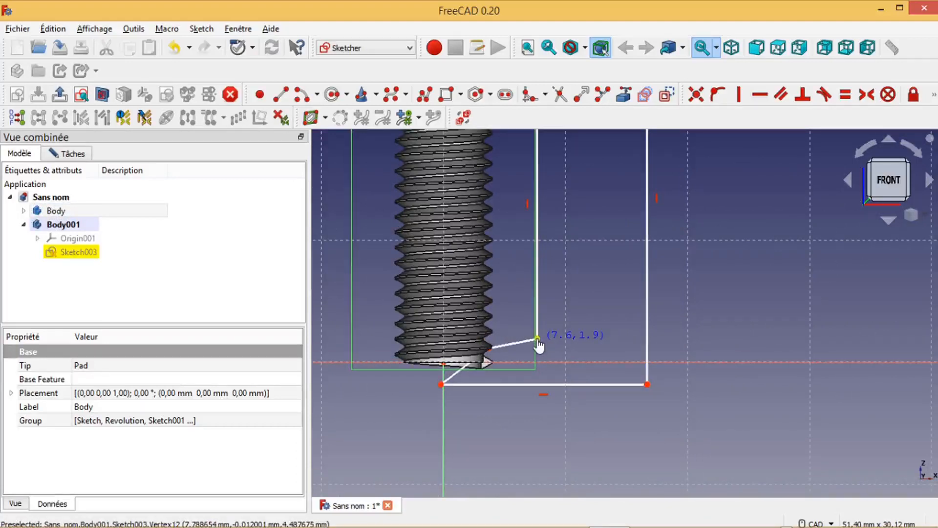
scroll(681, 393, "down", 5)
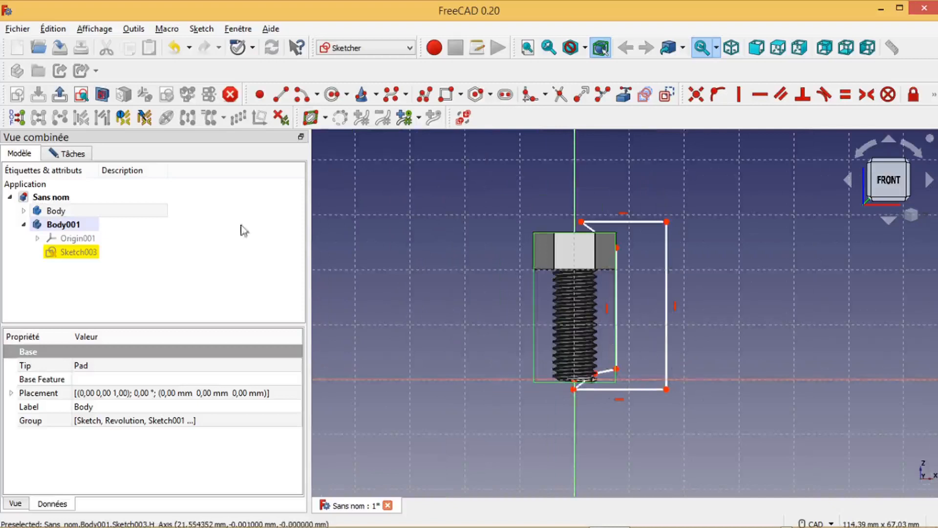
left_click(83, 157)
left_click(157, 182)
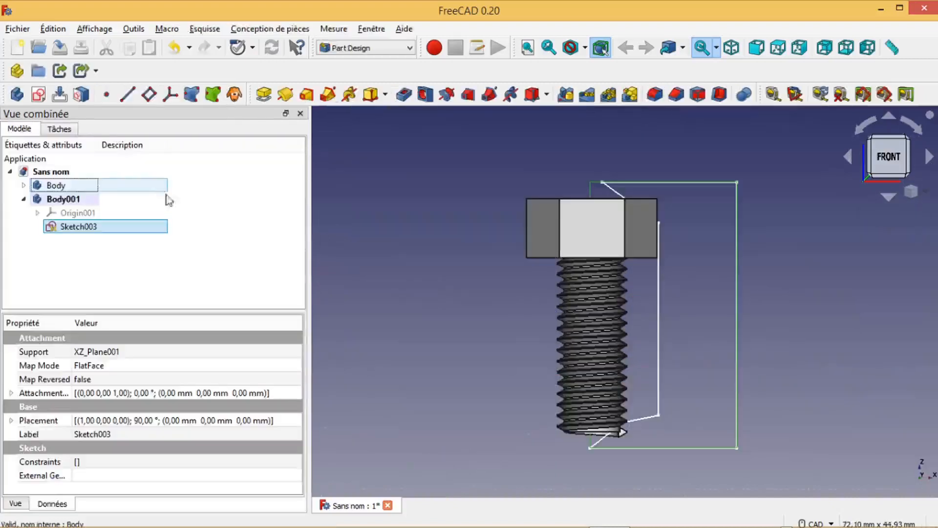
left_click(285, 94)
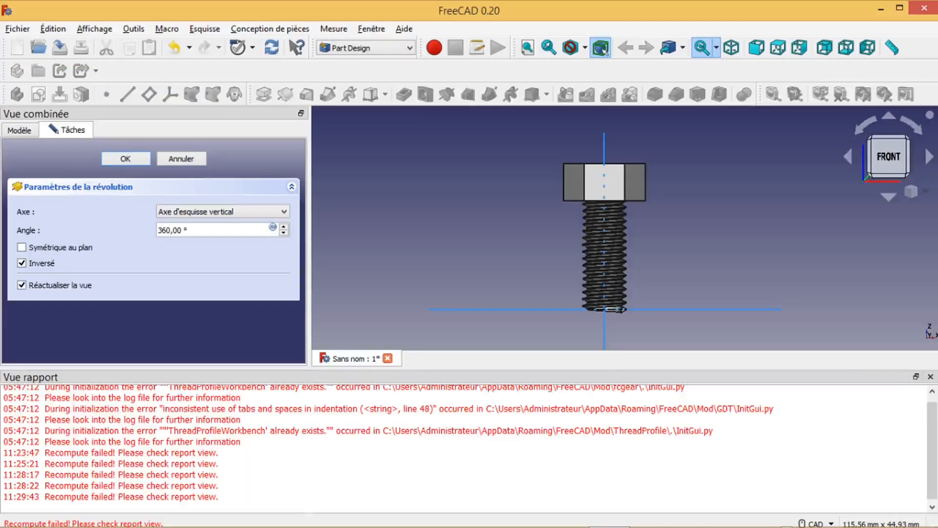
left_click(930, 376)
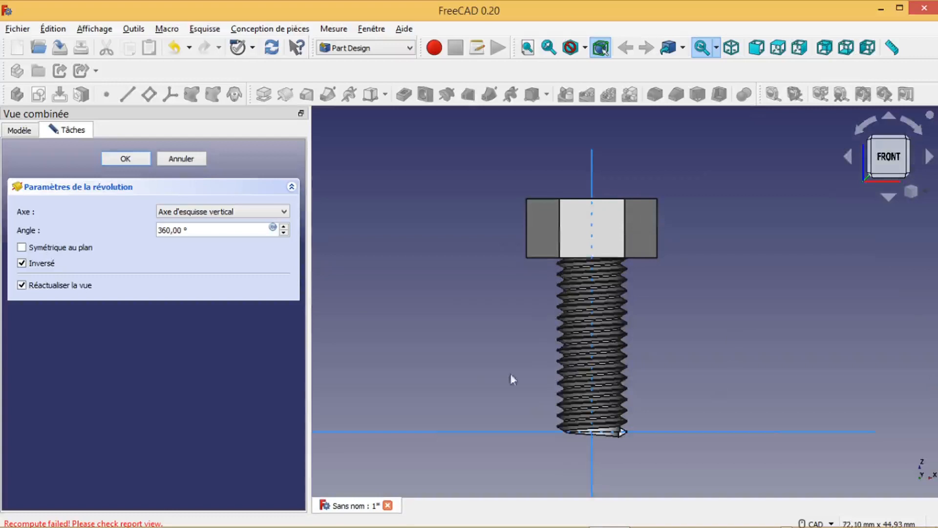
scroll(512, 374, "down", 2)
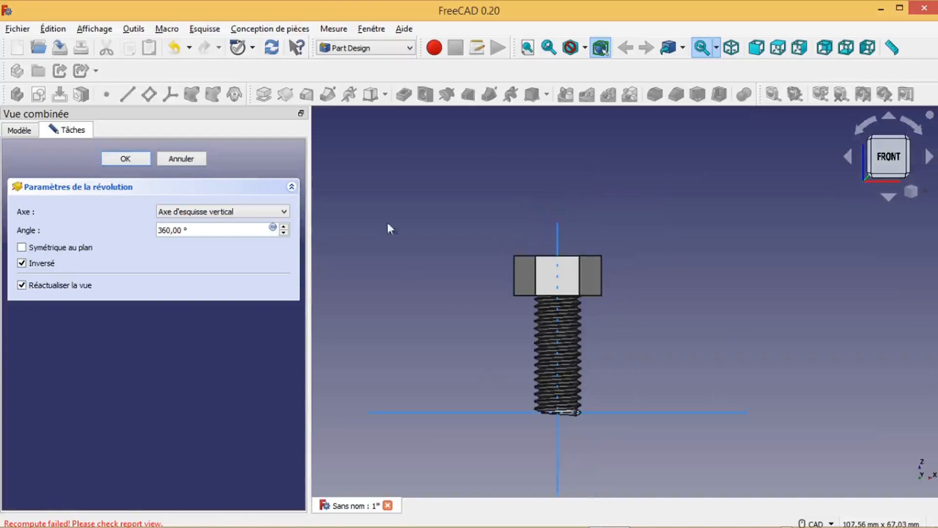
left_click(182, 159)
Step: Delete the second body's profile sketch and start a new sketch on its XZ plane
left_click(77, 230)
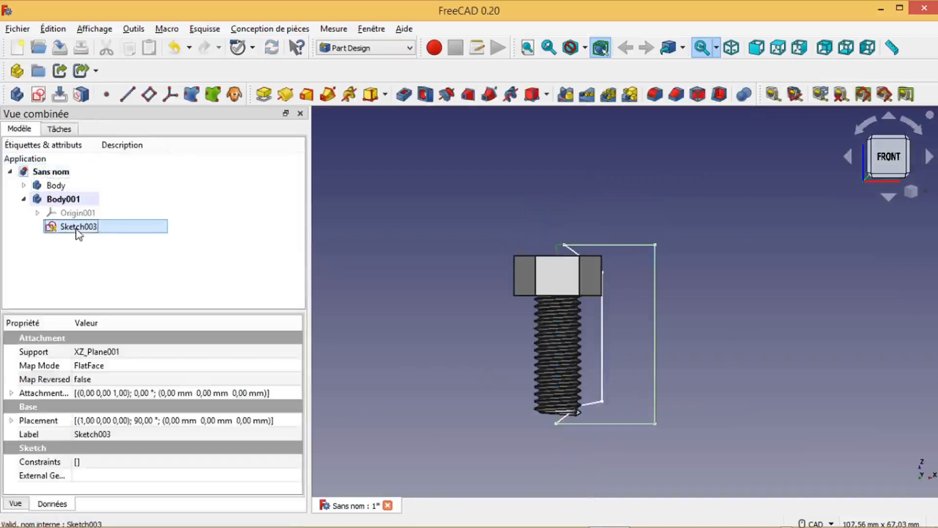
key("Delete")
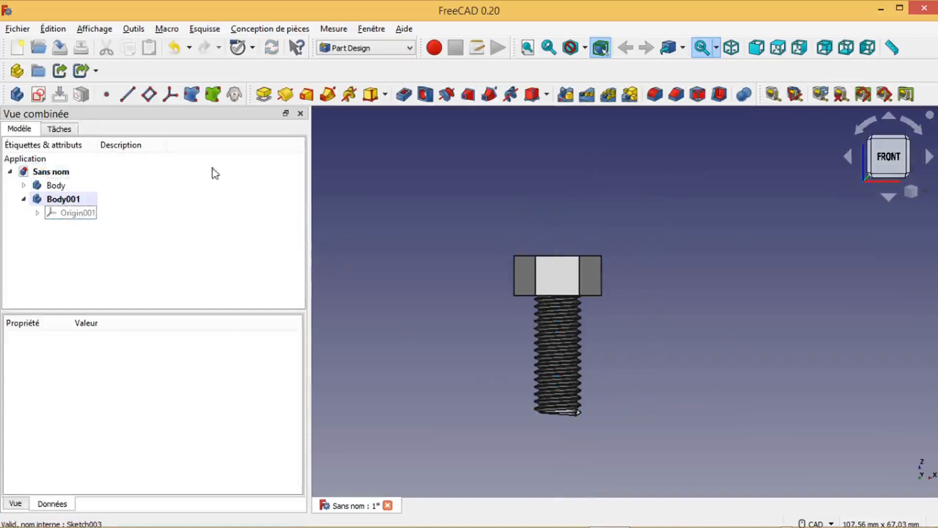
left_click(38, 94)
left_click(59, 223)
left_click(125, 158)
scroll(564, 356, "up", 2)
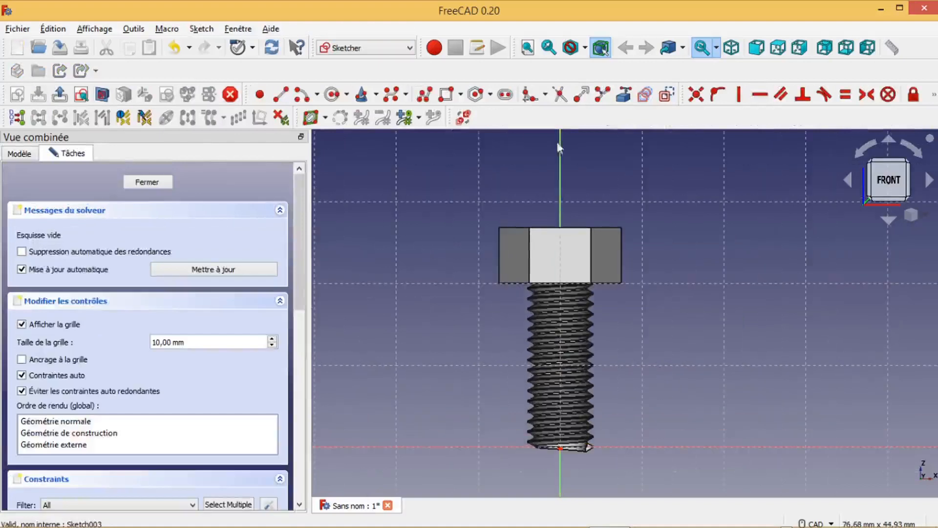
Step: Draw a closed polyline around the bolt with slanted upper and lower inner edges, verticals about 10 and 17 mm out and its lowest inner corner on the axis
left_click(424, 94)
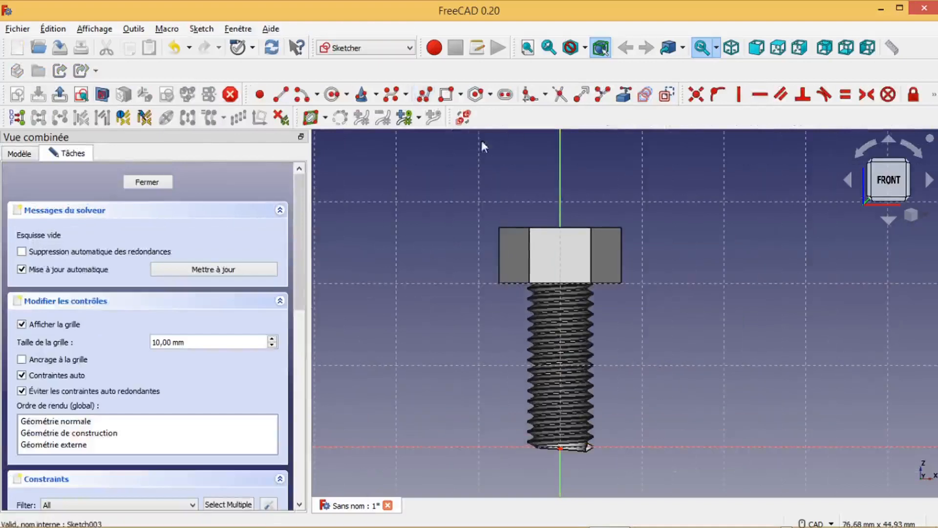
left_click(643, 260)
left_click(584, 213)
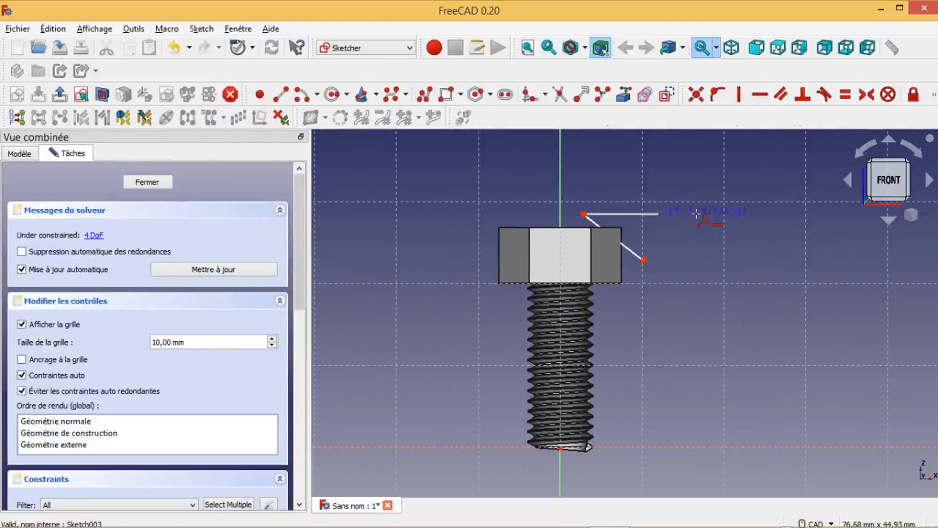
left_click(698, 214)
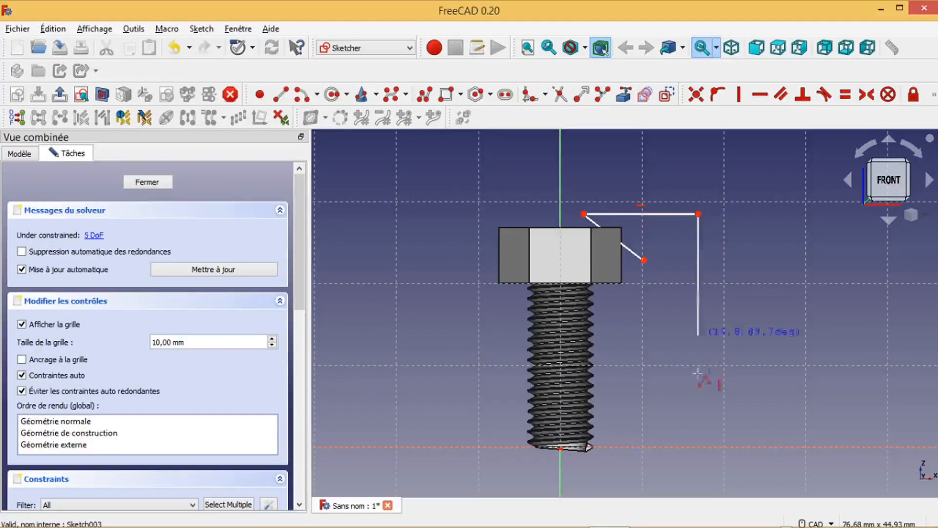
left_click(697, 472)
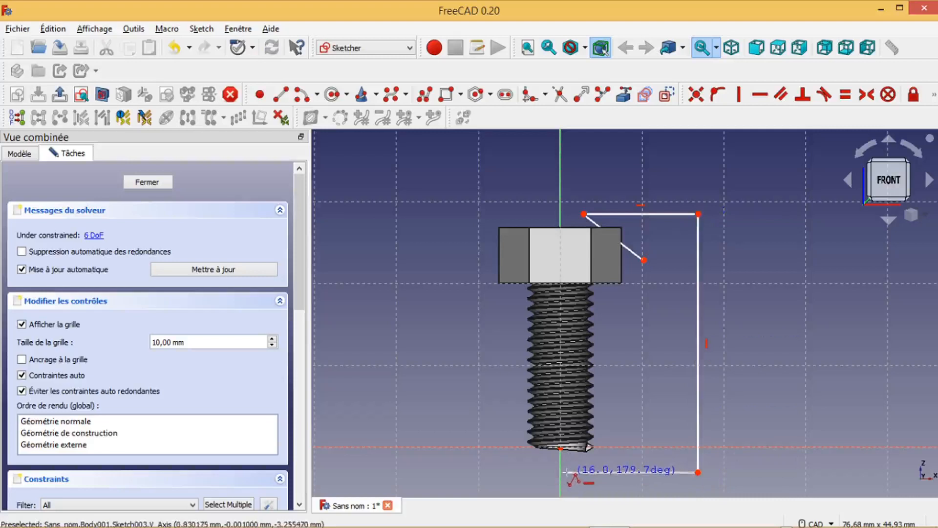
left_click(560, 473)
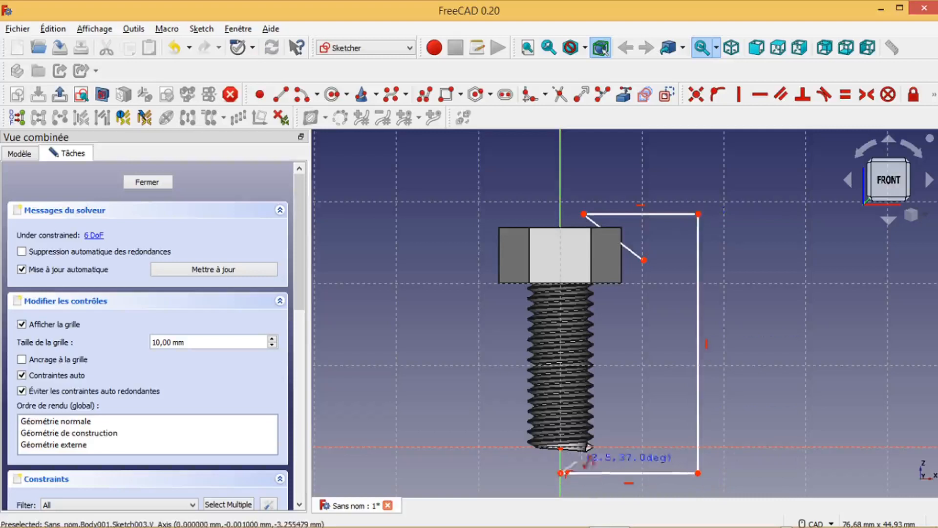
left_click(597, 436)
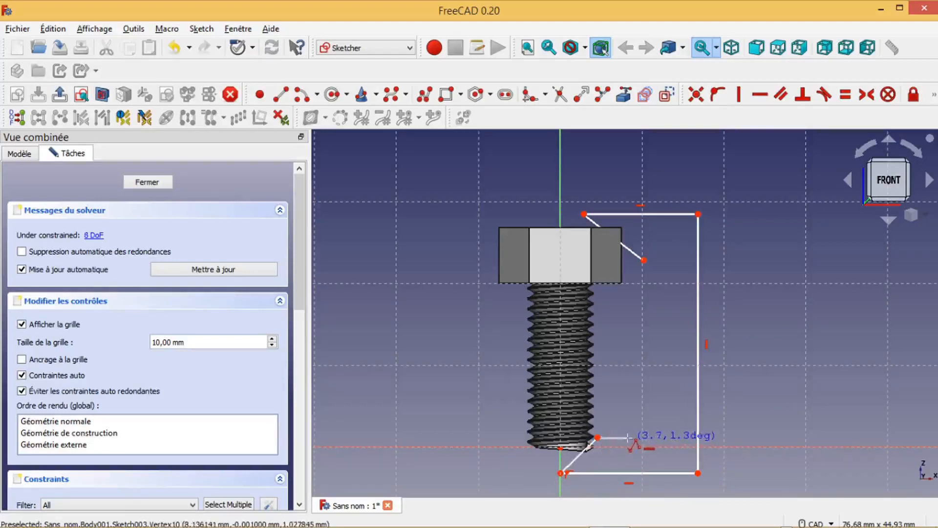
left_click(643, 437)
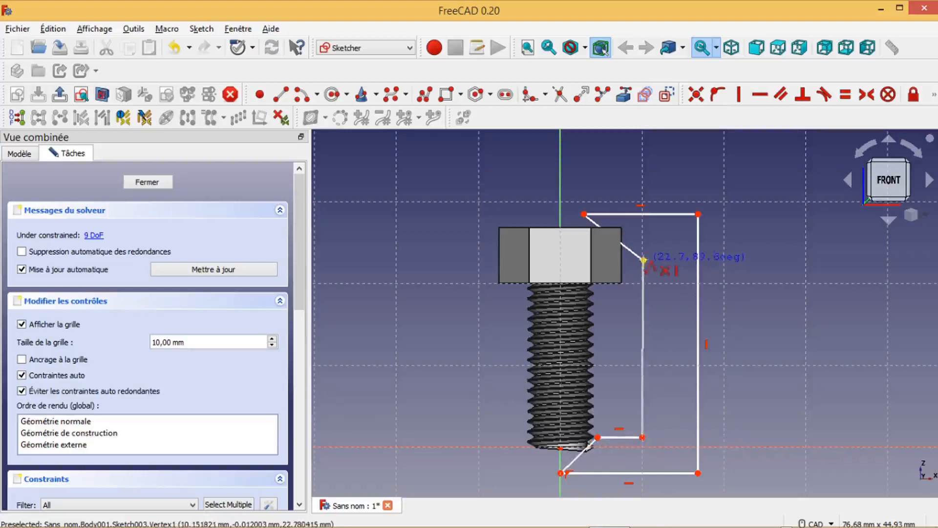
left_click(644, 259)
Step: Raise the profile's upper inner corner to a height of about 29 mm and constrain it onto the vertical axis
scroll(767, 366, "up", 5)
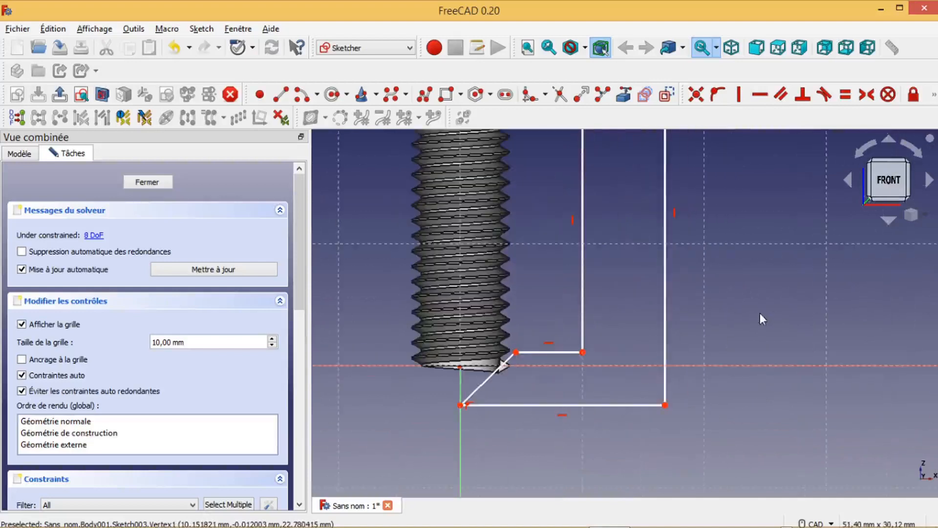
scroll(603, 358, "down", 3)
scroll(712, 254, "up", 1)
middle_click_drag(705, 237, 705, 305)
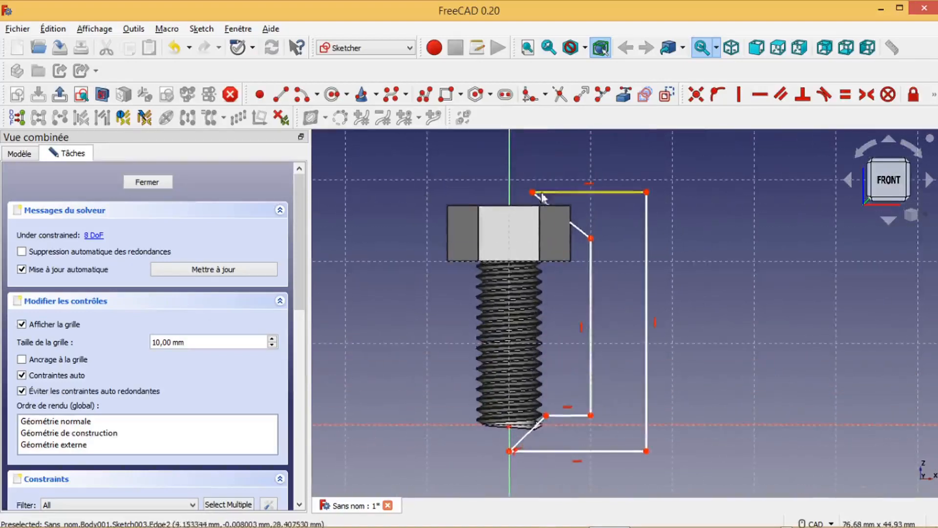
left_click_drag(533, 192, 522, 186)
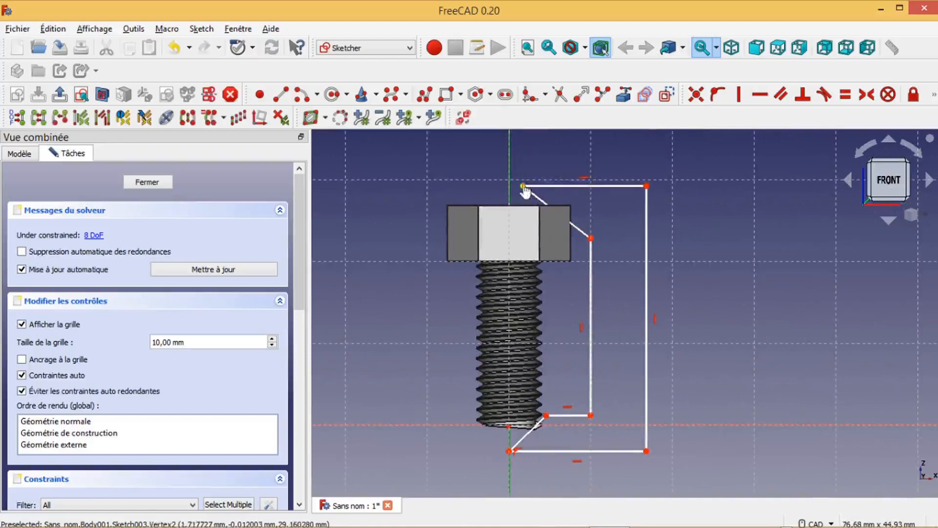
left_click(718, 94)
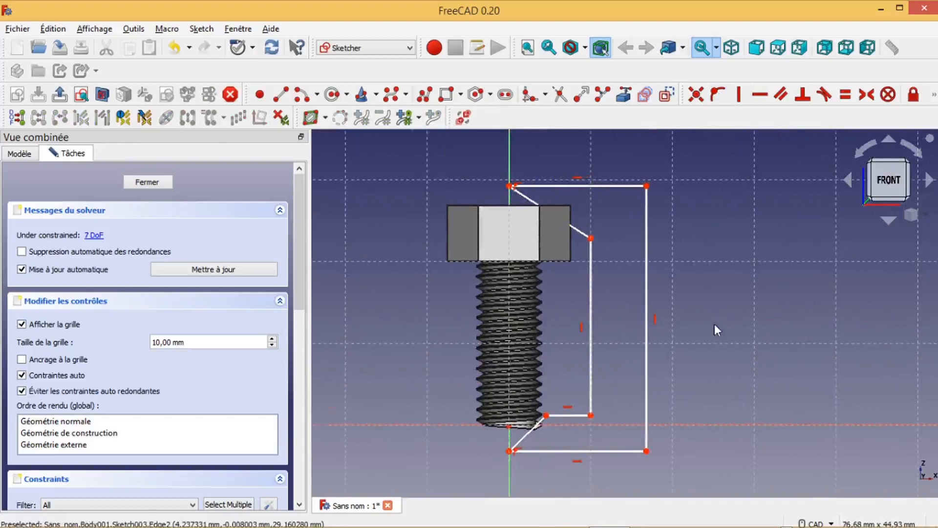
scroll(714, 325, "down", 2)
scroll(617, 394, "up", 1)
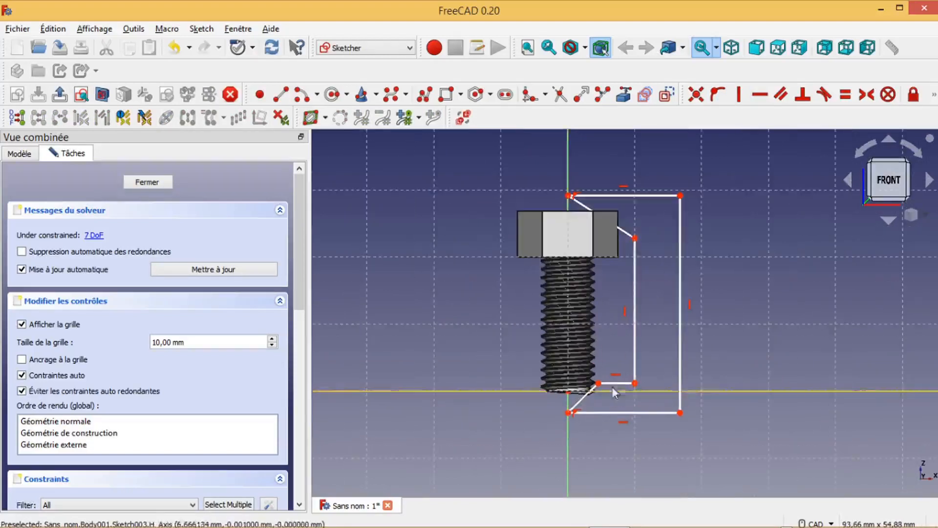
scroll(721, 419, "down", 1)
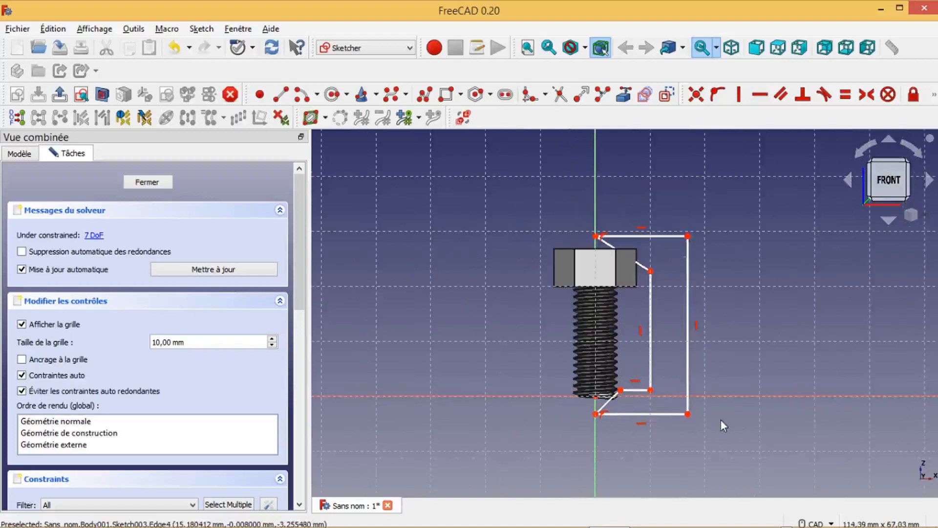
Step: Close the sketch and revolve the profile 360° about the vertical sketch axis
left_click(153, 183)
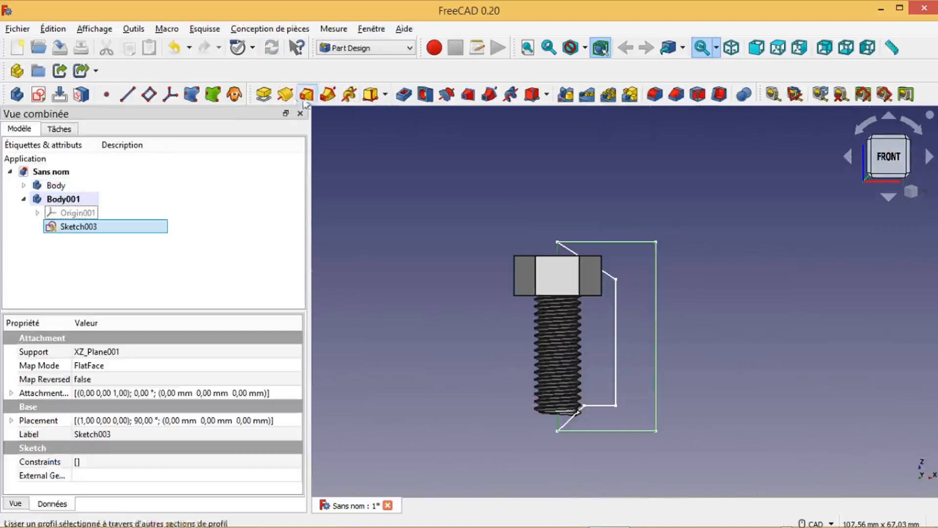
left_click(286, 95)
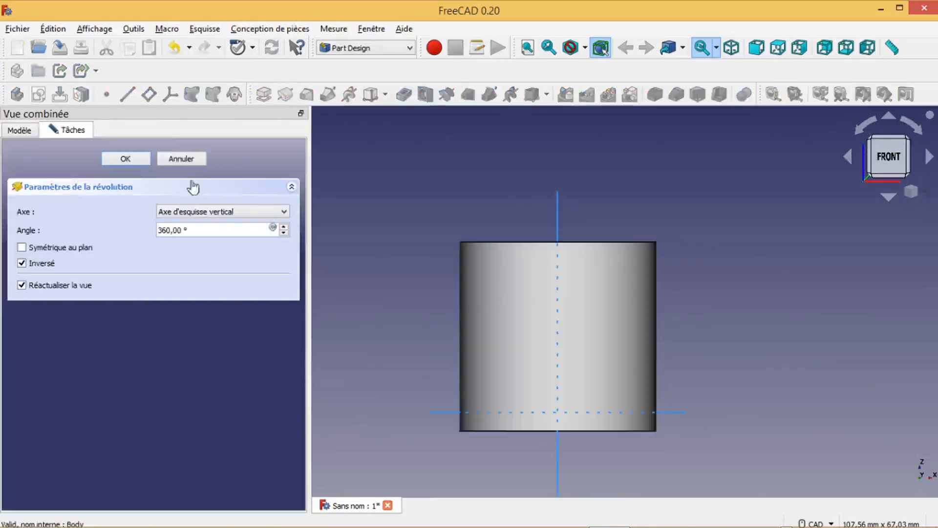
left_click(128, 160)
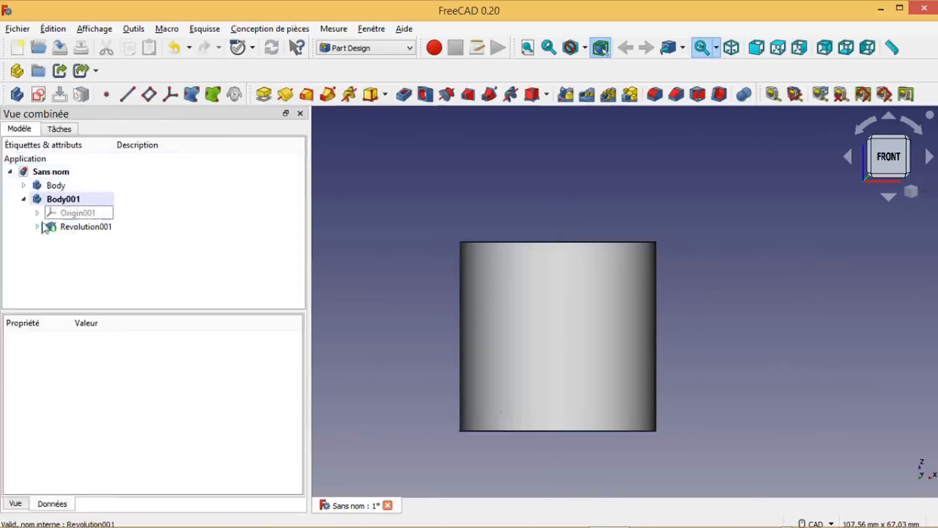
Step: Switch to the Part workbench and cut the revolved body Body001 from the bolt body
left_click(23, 200)
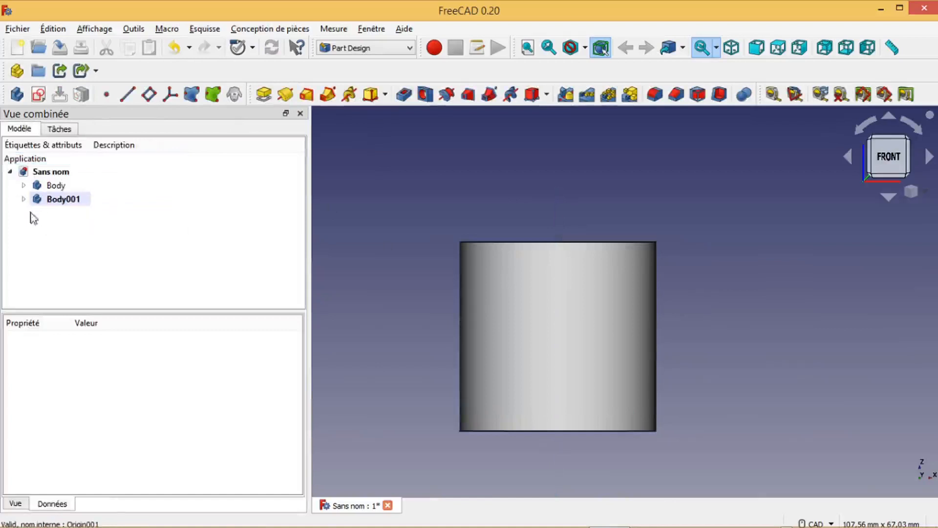
left_click(56, 186)
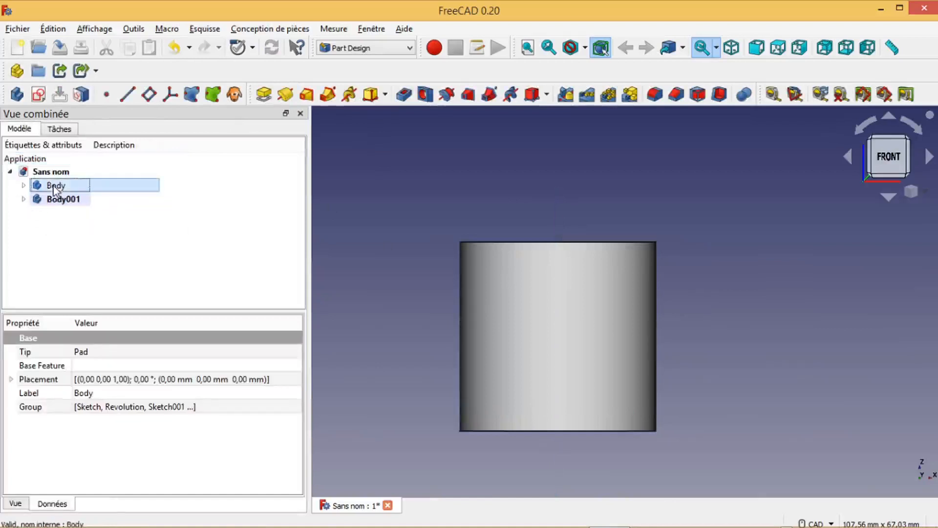
left_click(62, 201, "ctrl")
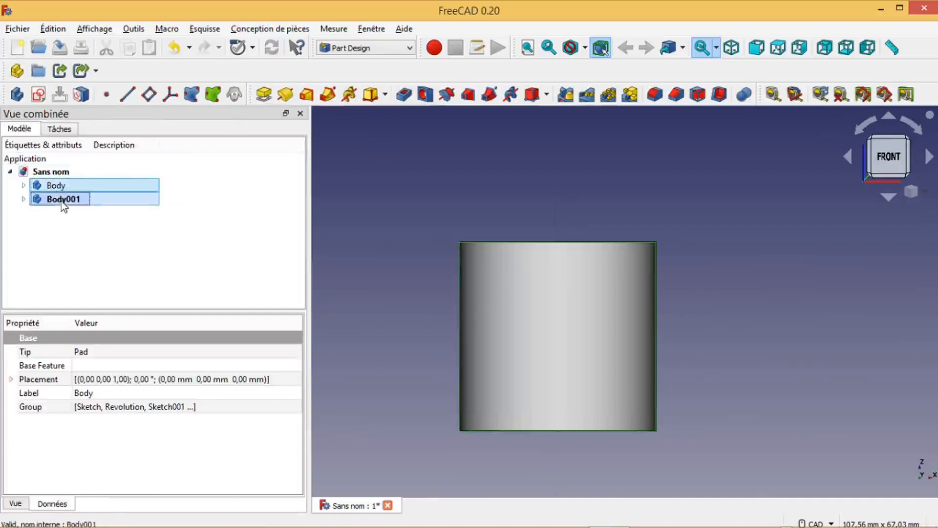
left_click(411, 48)
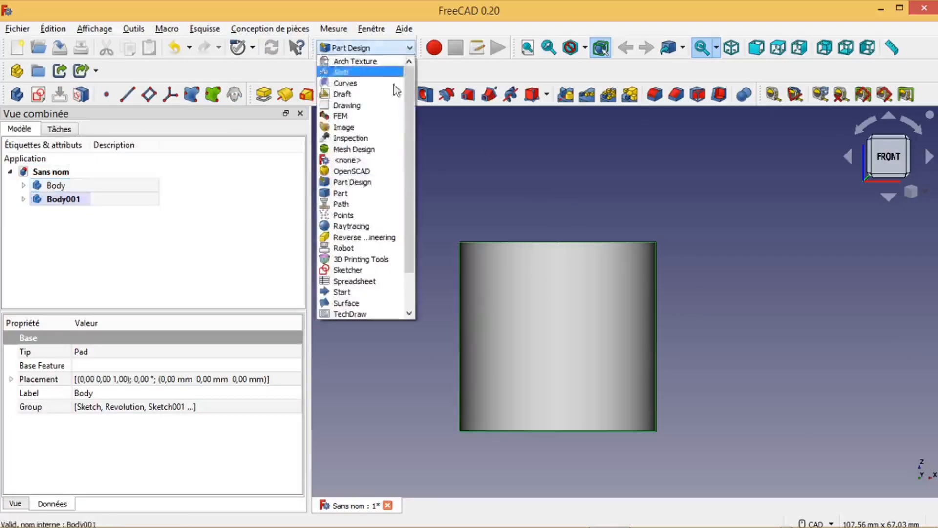
left_click(371, 192)
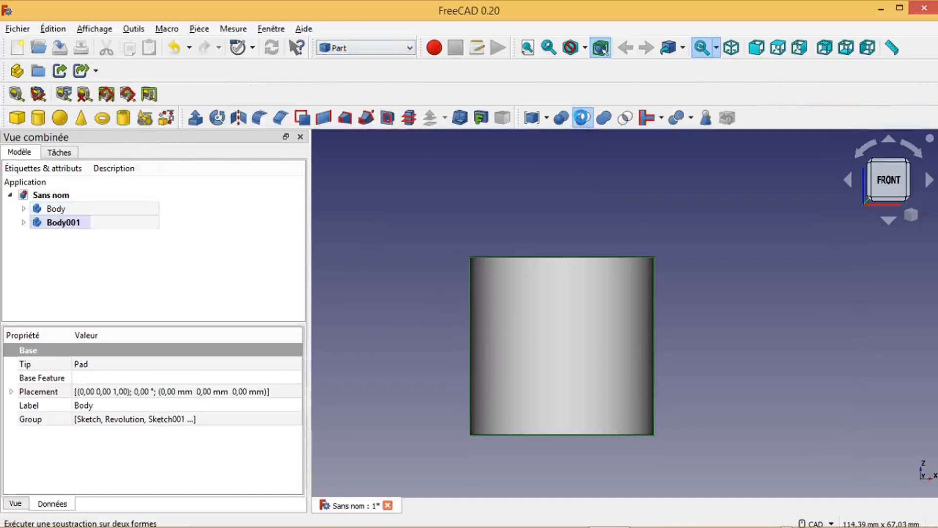
left_click(582, 118)
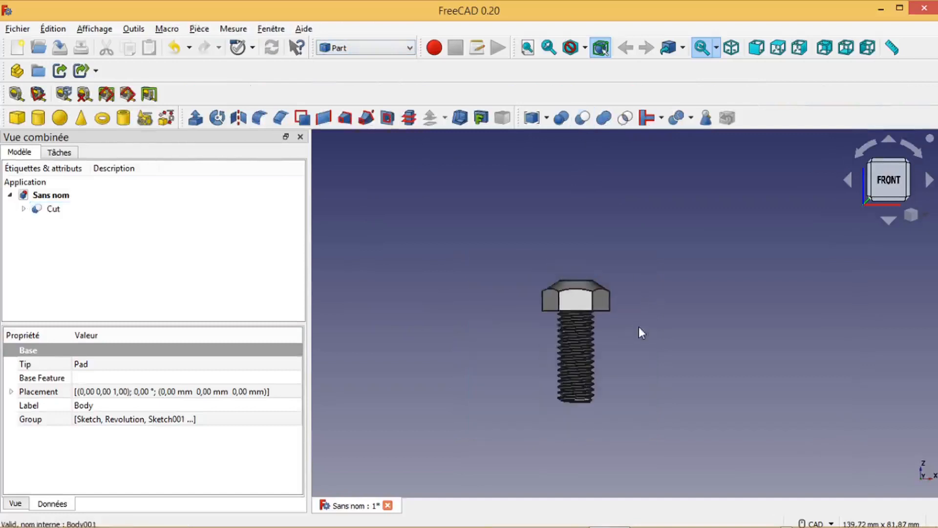
Step: Reopen the profile sketch of the revolved cutting body, raise its upper inner corner to reduce the head chamfer, and close the sketch
middle_click_drag(633, 298, 608, 339)
scroll(638, 316, "up", 5)
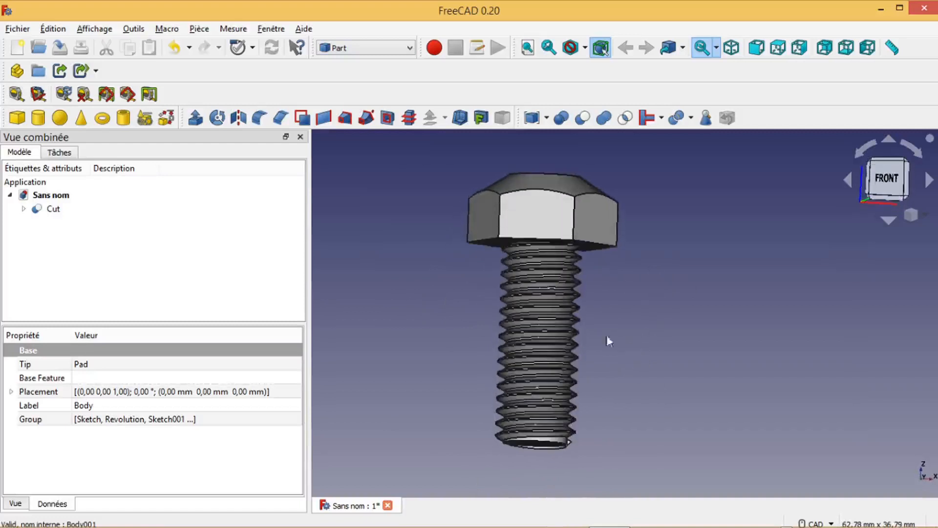
left_click(24, 209)
left_click(37, 236)
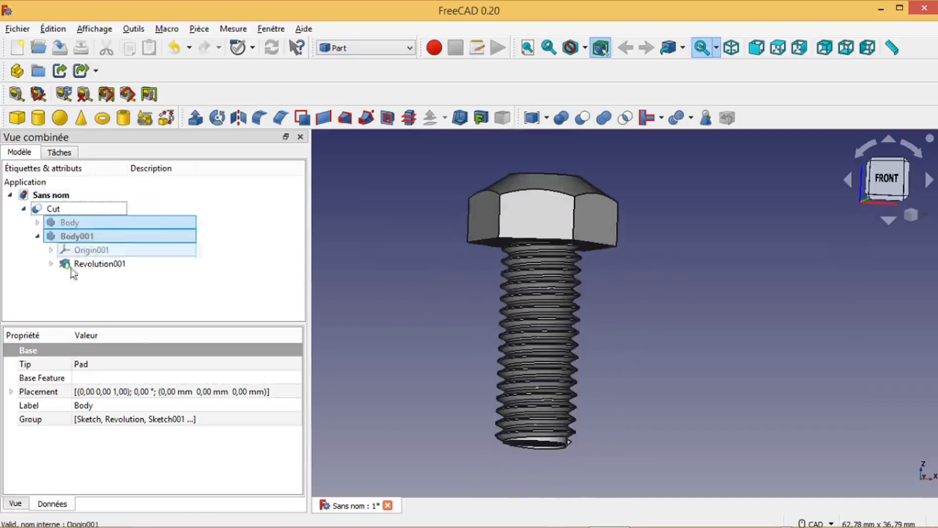
left_click(50, 264)
left_click(106, 277)
double_click(105, 277)
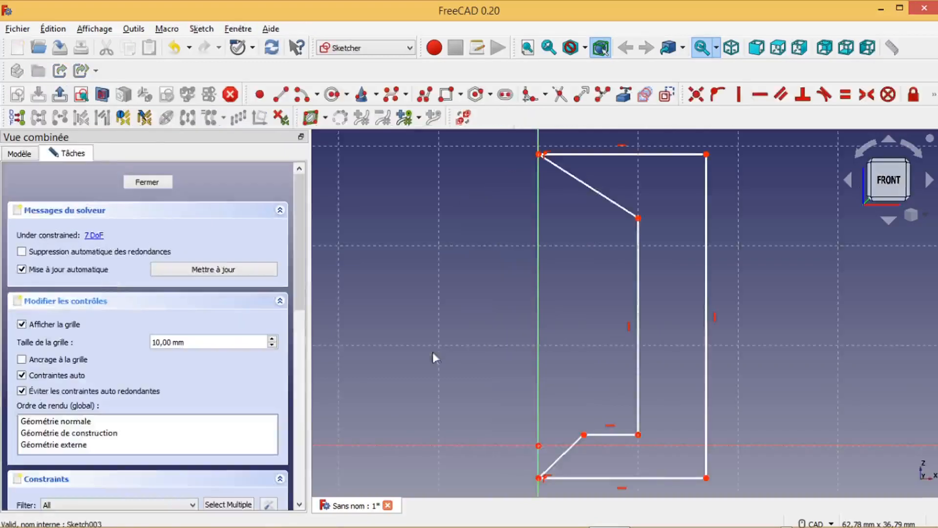
scroll(576, 299, "up", 2)
left_click_drag(626, 262, 628, 240)
left_click(155, 183)
mouse_move(450, 276)
middle_mouse_down()
mouse_move(450, 268)
mouse_move(443, 309)
mouse_move(473, 282)
mouse_move(477, 308)
mouse_move(529, 229)
mouse_move(476, 295)
mouse_move(450, 266)
mouse_move(473, 278)
middle_mouse_up()
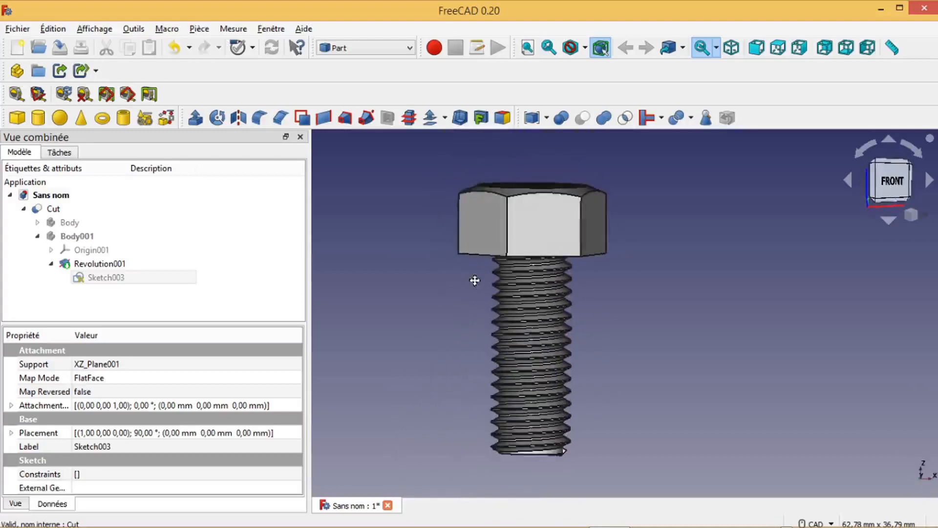
left_click(25, 210)
Step: Switch to the Part Design workbench and create a clone of the finished Cut bolt
scroll(582, 355, "down", 3)
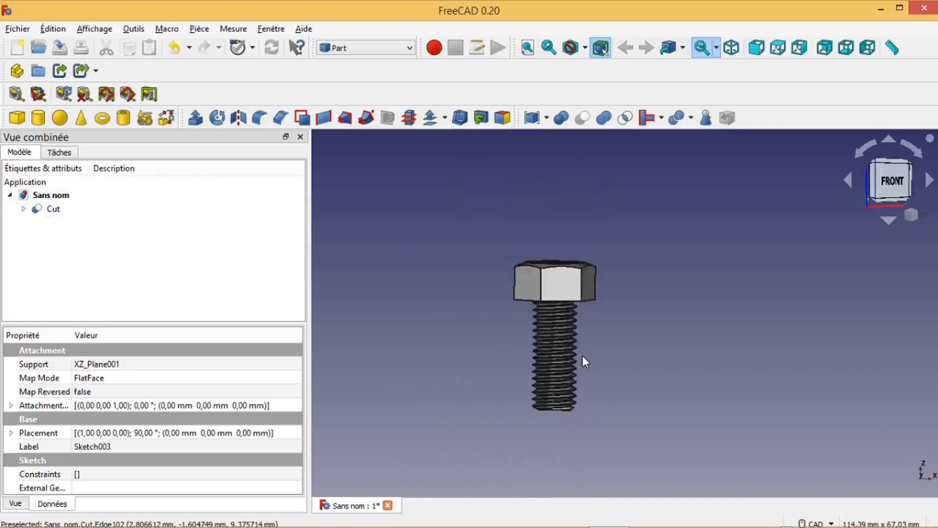
scroll(652, 350, "up", 2)
scroll(652, 350, "down", 2)
middle_click_drag(661, 365, 667, 341)
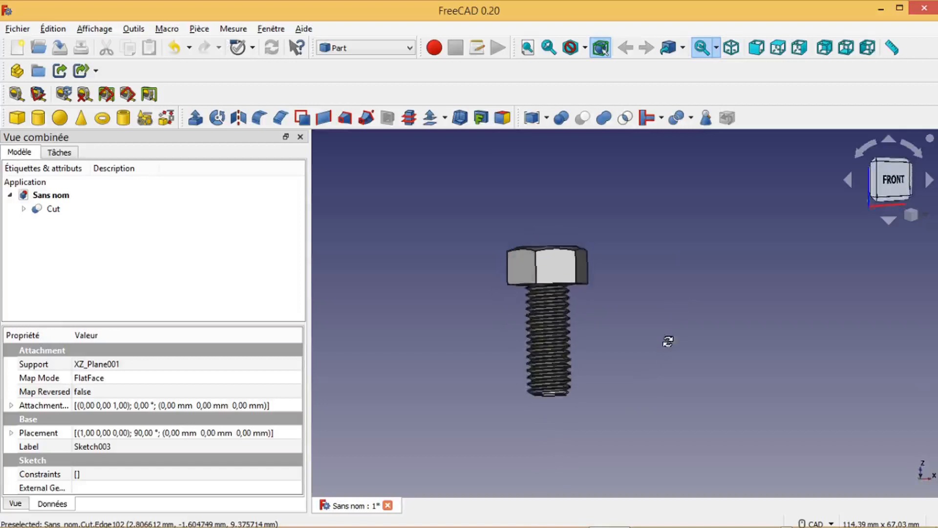
left_click(410, 47)
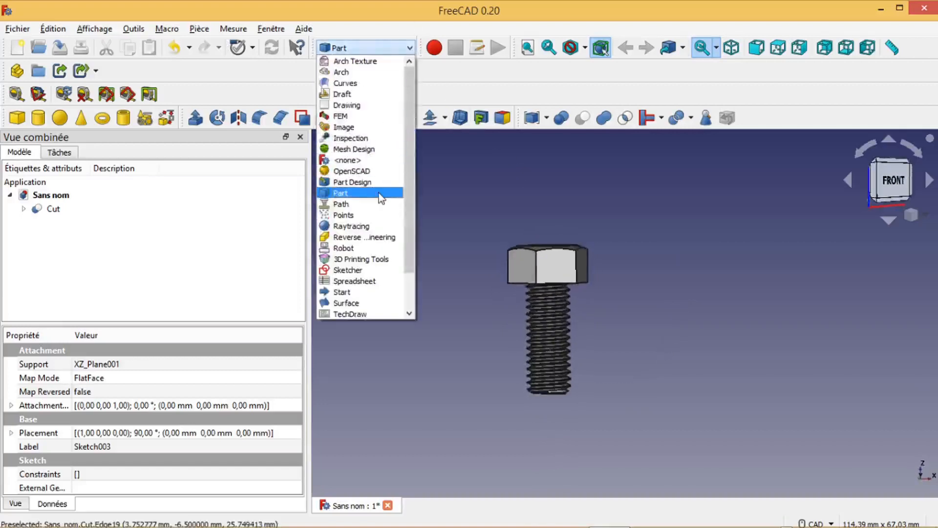
left_click(355, 183)
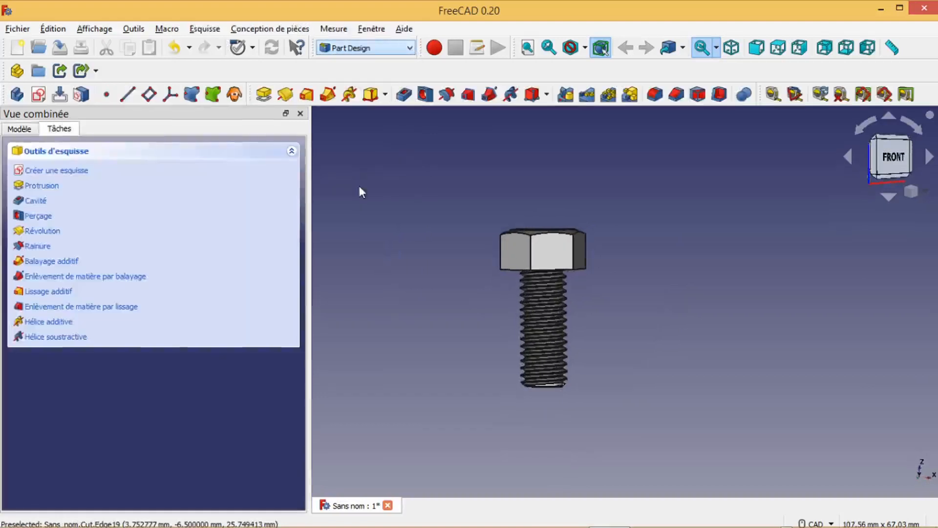
left_click(23, 130)
left_click(53, 186)
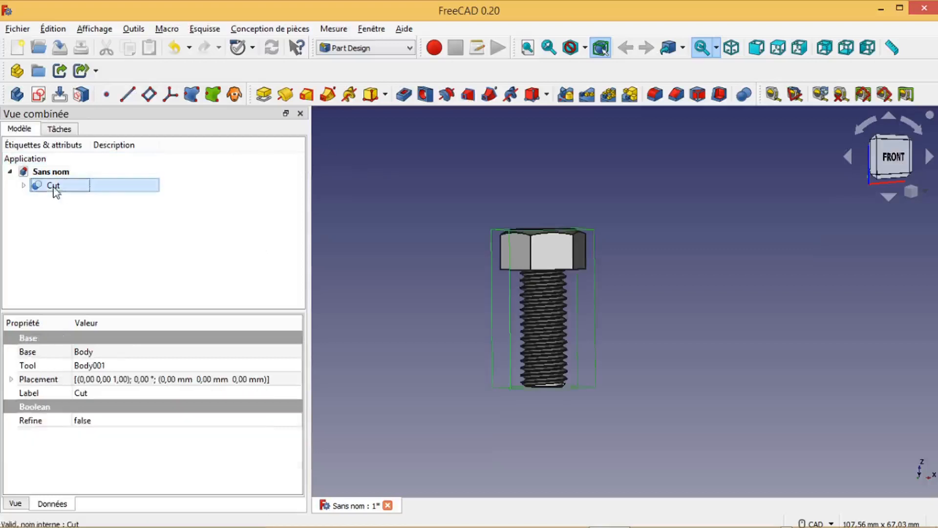
left_click(235, 94)
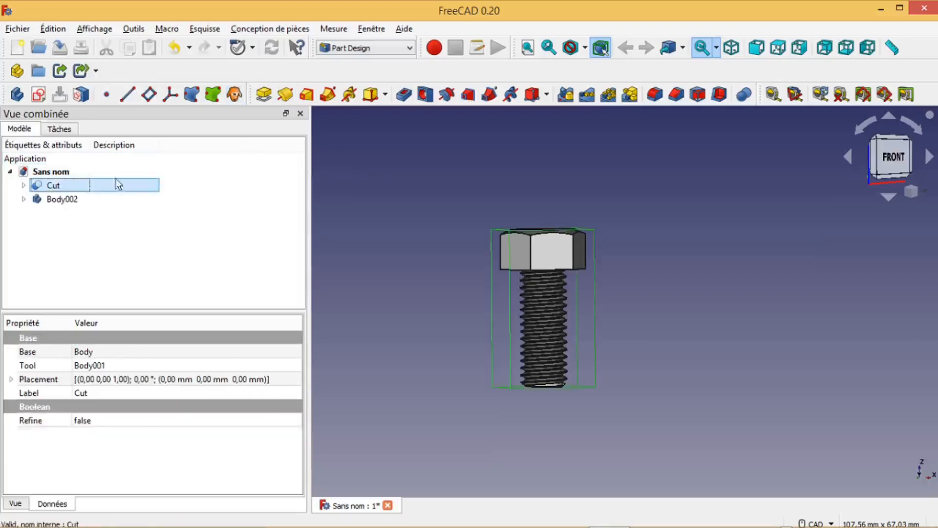
Step: Move the original Cut bolt 43 mm along the X axis, away from its clone
right_click(56, 188)
left_click(88, 192)
left_click_drag(643, 387, 887, 384)
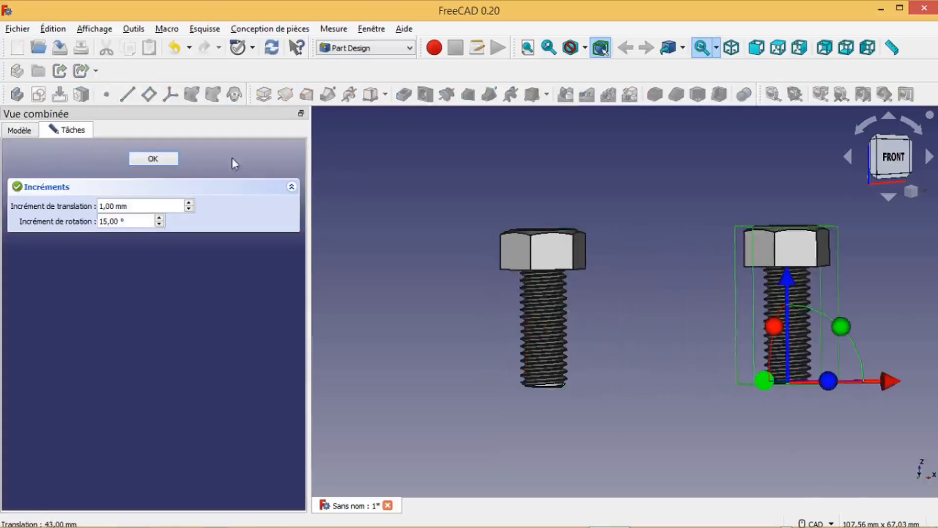
left_click(147, 159)
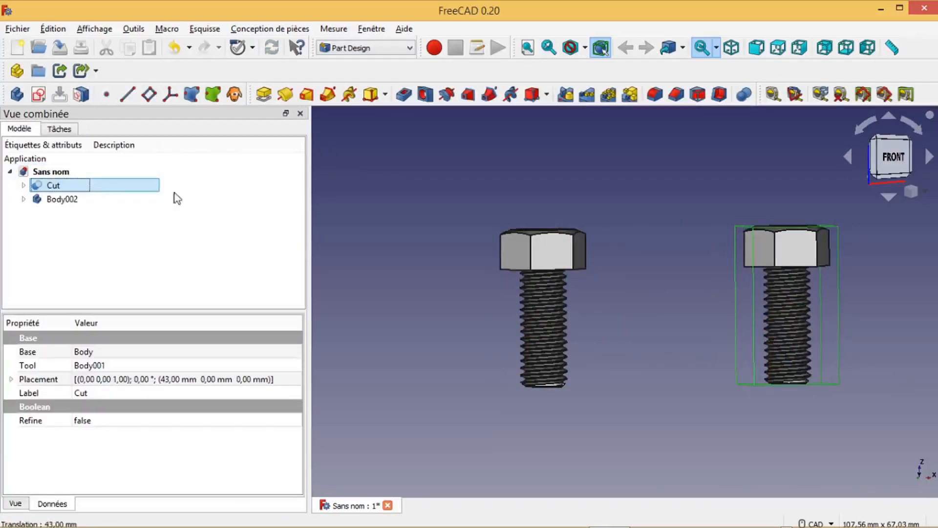
Step: Create a new body for the nut and start a sketch on its XY plane
left_click(57, 203)
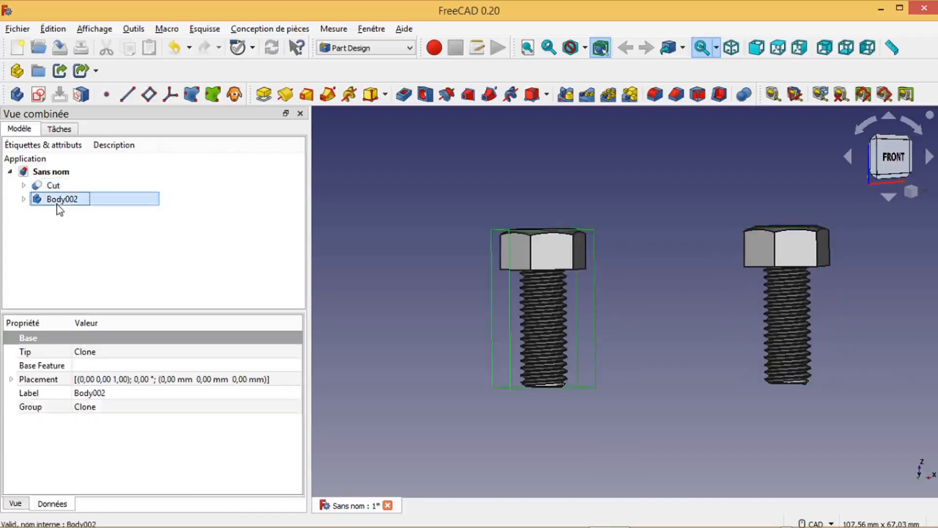
left_click(17, 98)
left_click(38, 93)
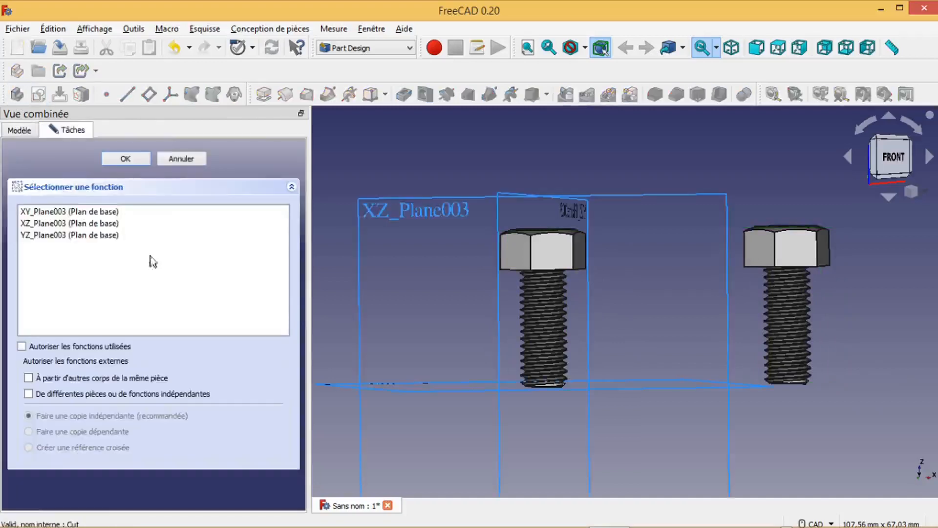
left_click(68, 211)
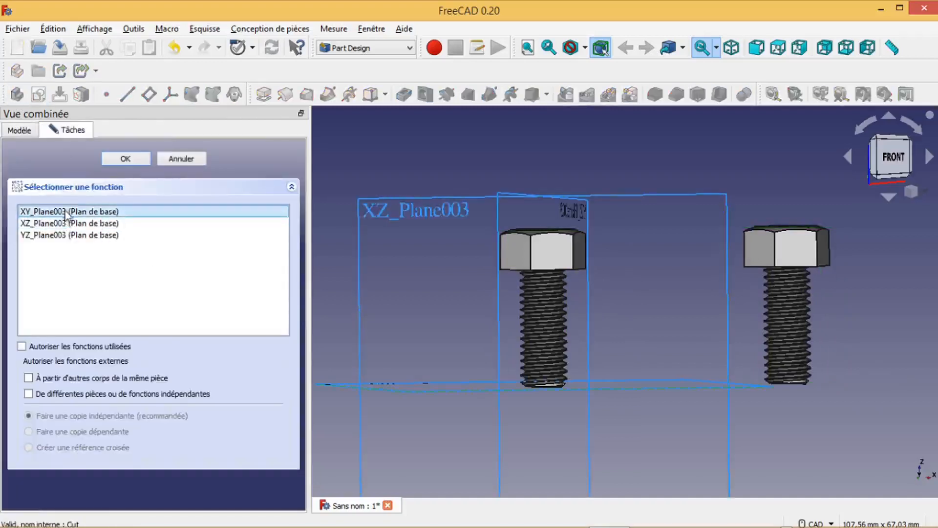
left_click(125, 159)
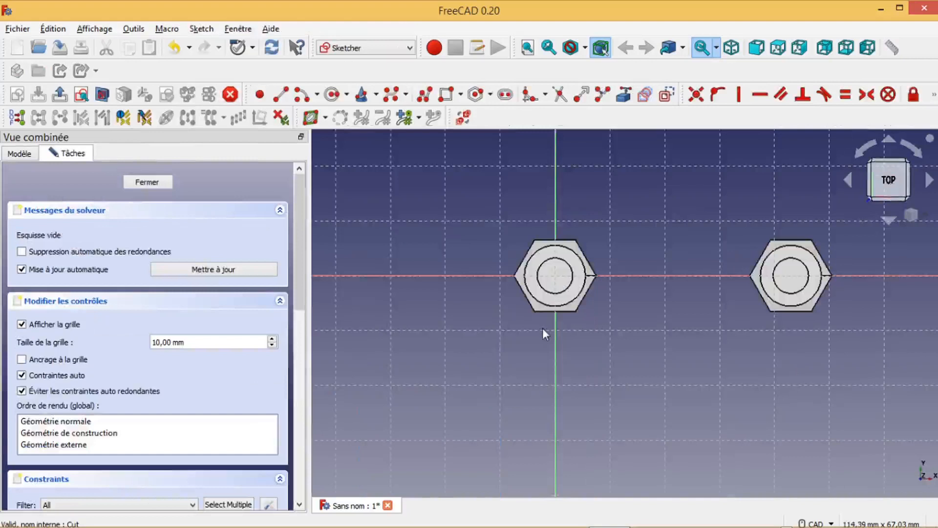
Step: Hide the cloned bolt Body002 and sketch a hexagon centred on the origin with a corner radius of about 8.6 mm
scroll(542, 327, "up", 3)
middle_click_drag(543, 329, 523, 380)
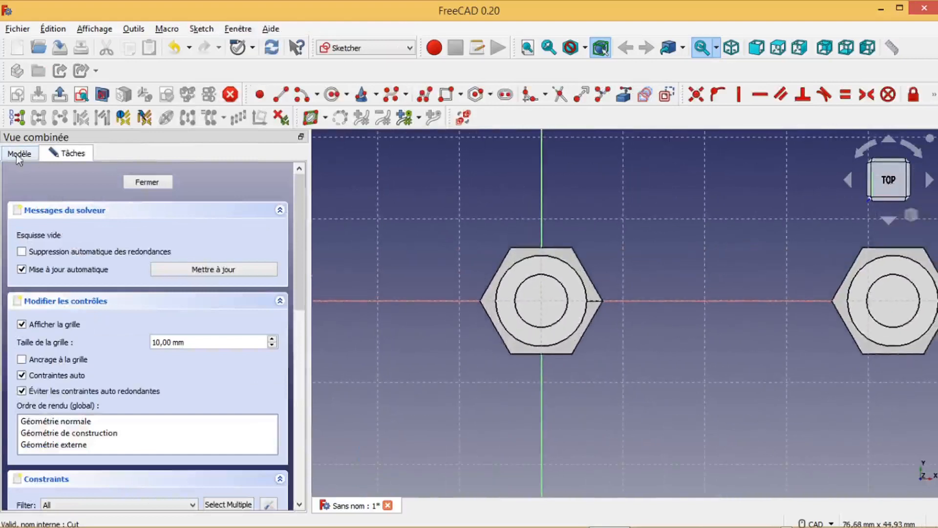
left_click(19, 155)
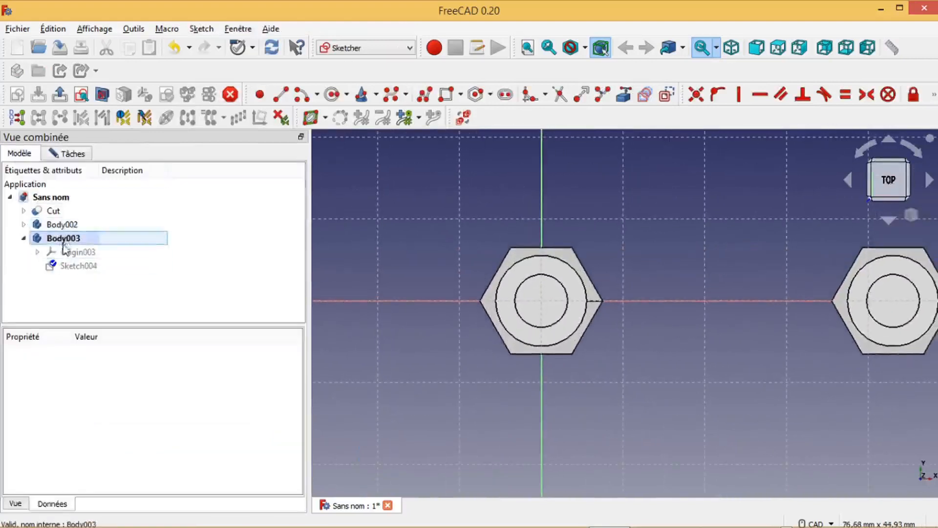
left_click(67, 225)
key("space")
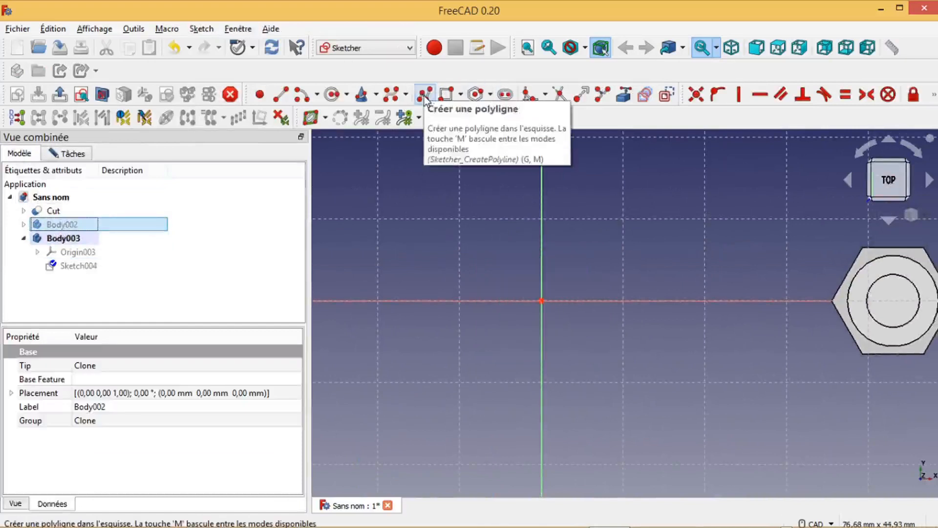
left_click(476, 95)
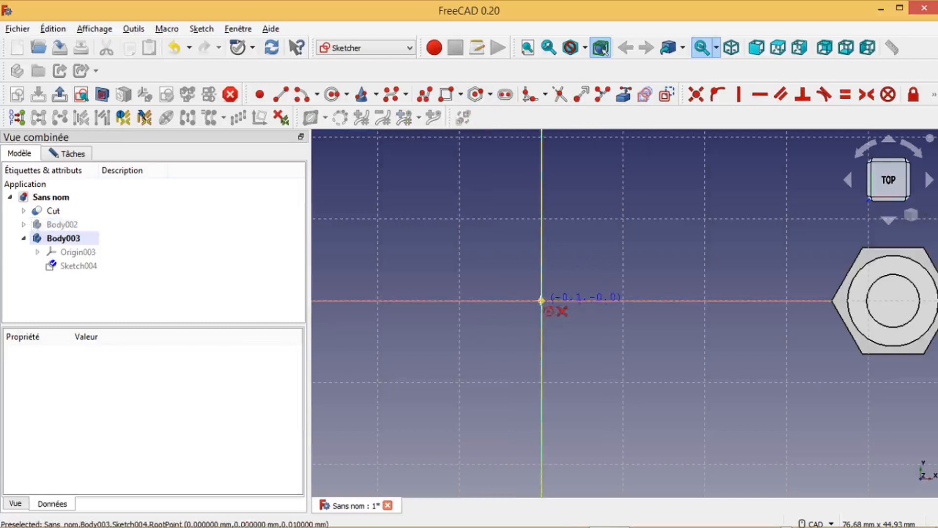
left_click(541, 300)
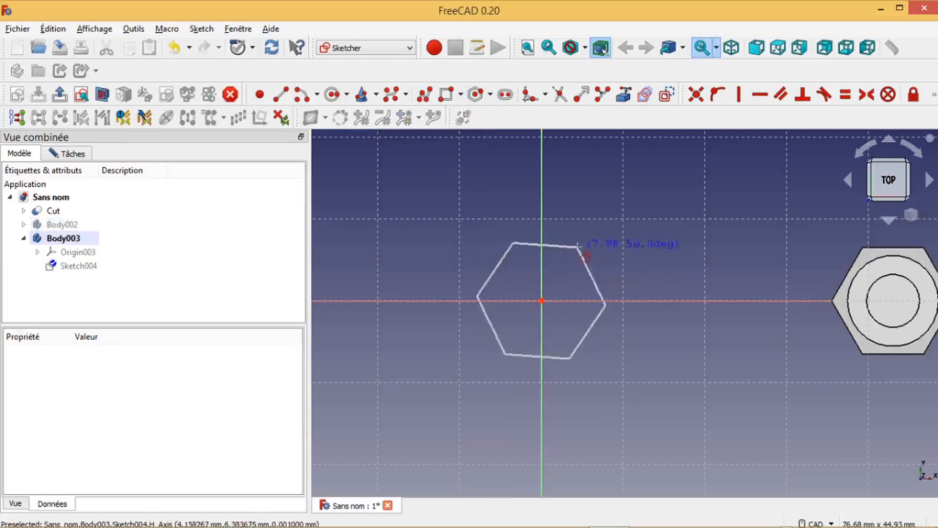
left_click(576, 239)
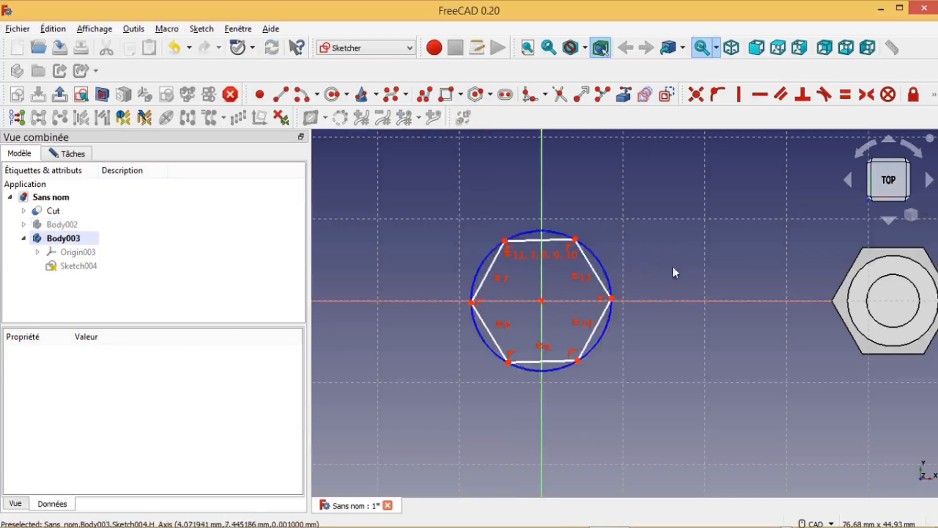
Step: Constrain the hexagon's upper edge horizontal and set its across-flats distance between two corners to 13 mm
left_click(553, 249)
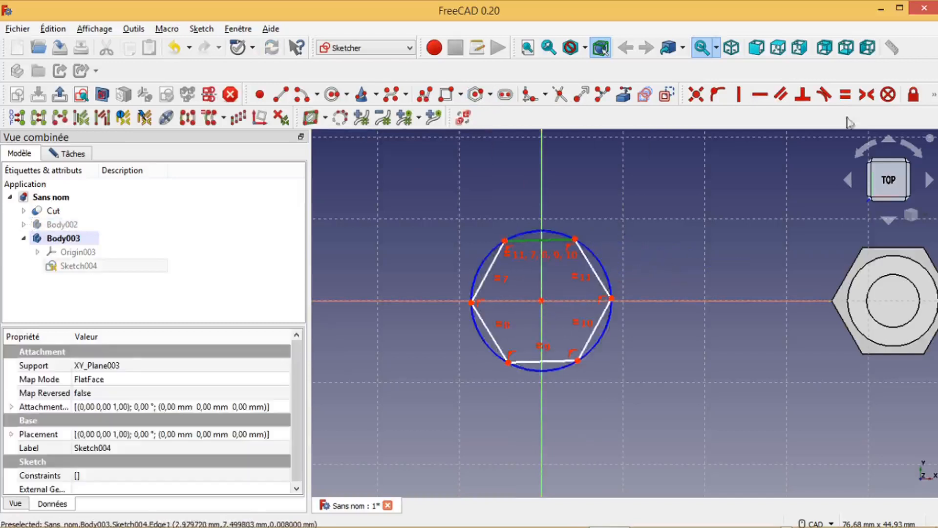
left_click(760, 96)
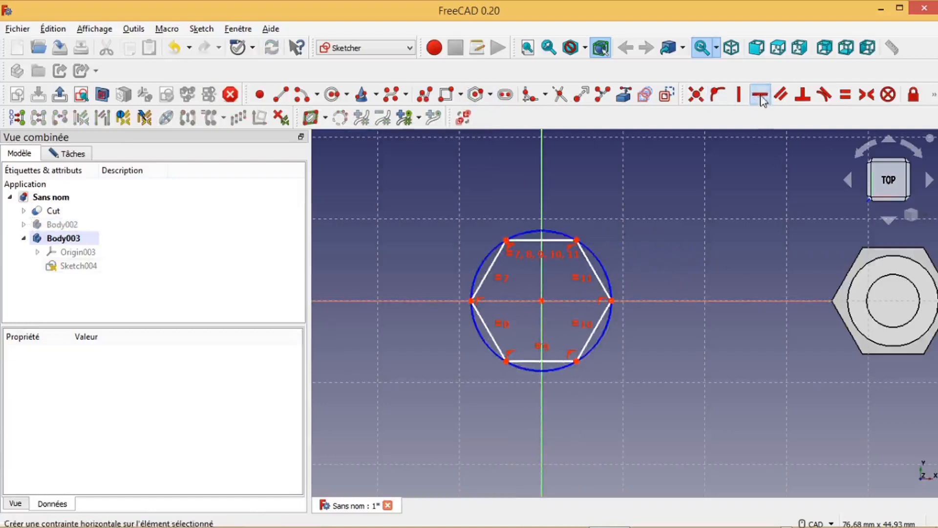
left_click(506, 239)
left_click(612, 301)
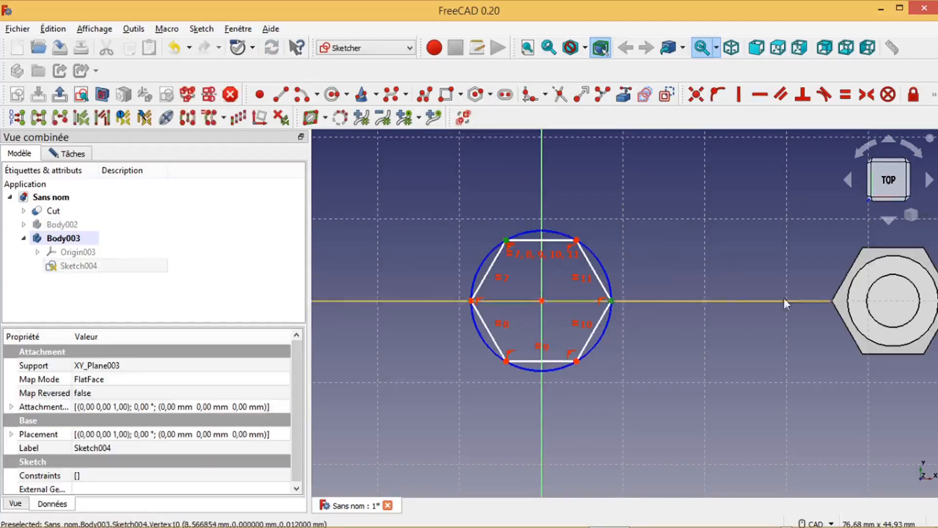
left_click(935, 97)
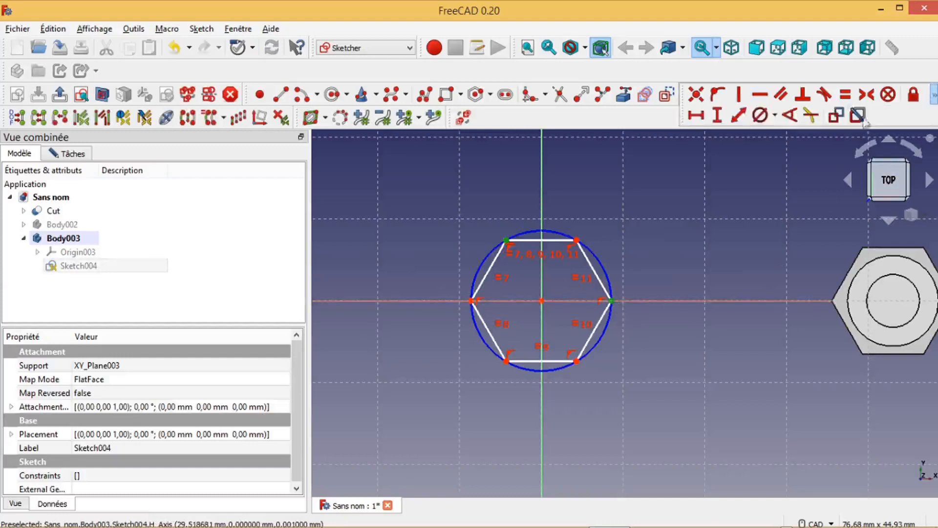
left_click(739, 118)
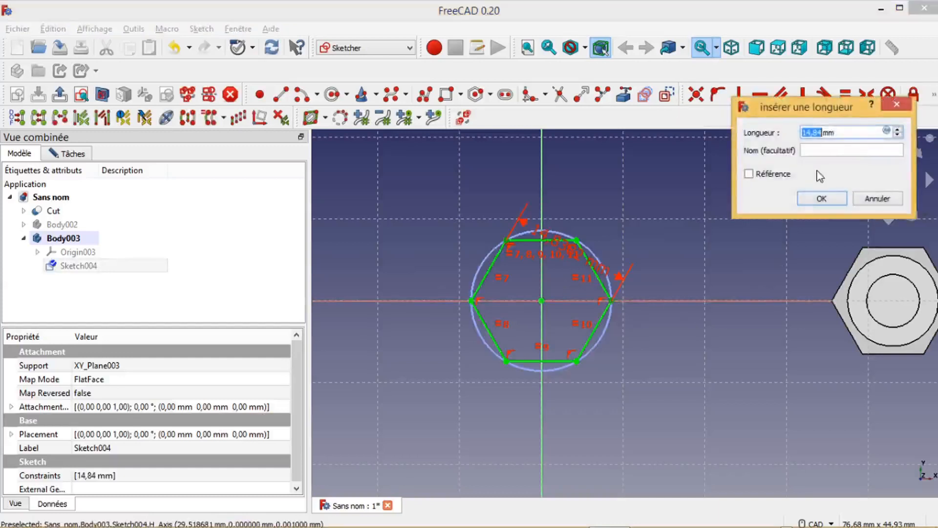
key("Return")
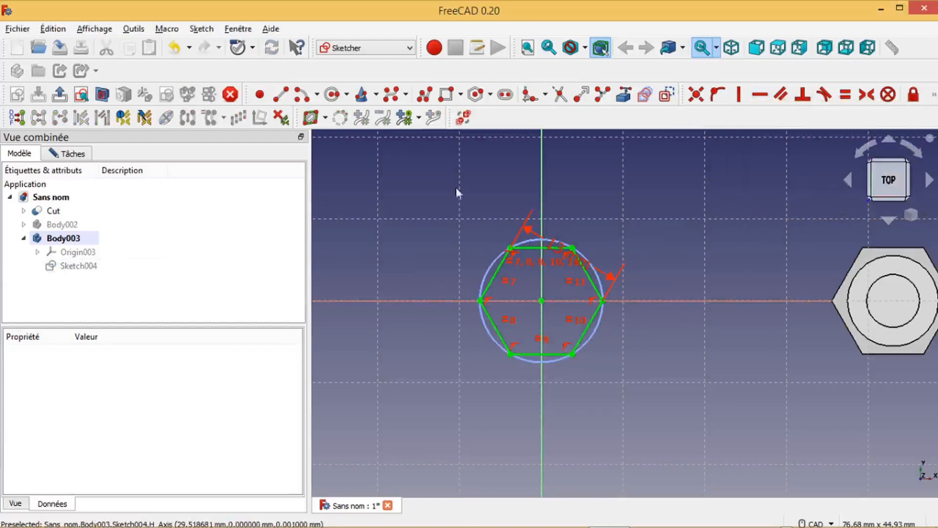
Step: Close the hexagon sketch and show the cloned bolt Body002 again
left_click(68, 153)
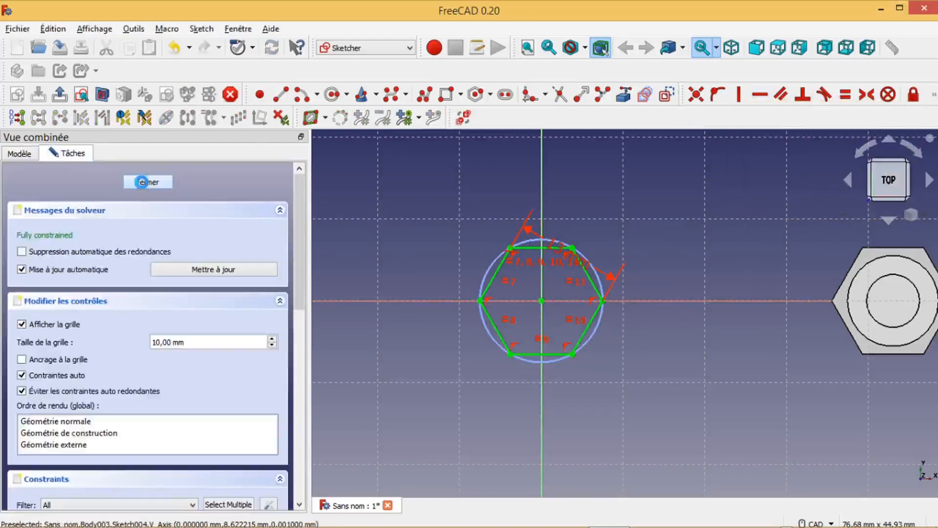
left_click(142, 182)
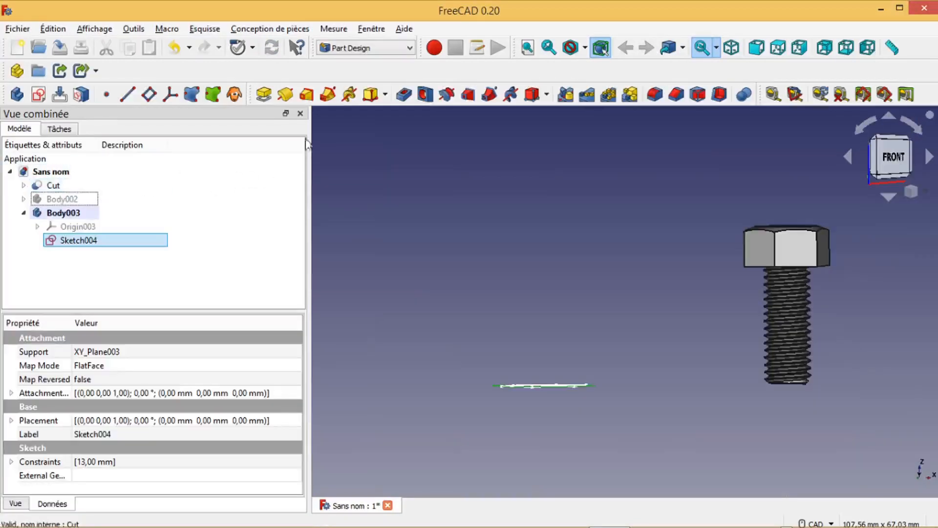
left_click(61, 198)
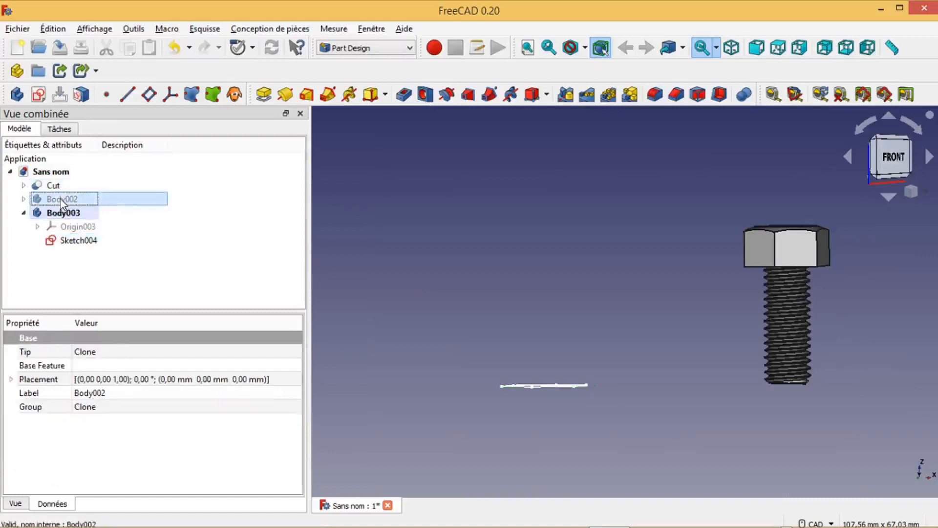
key("space")
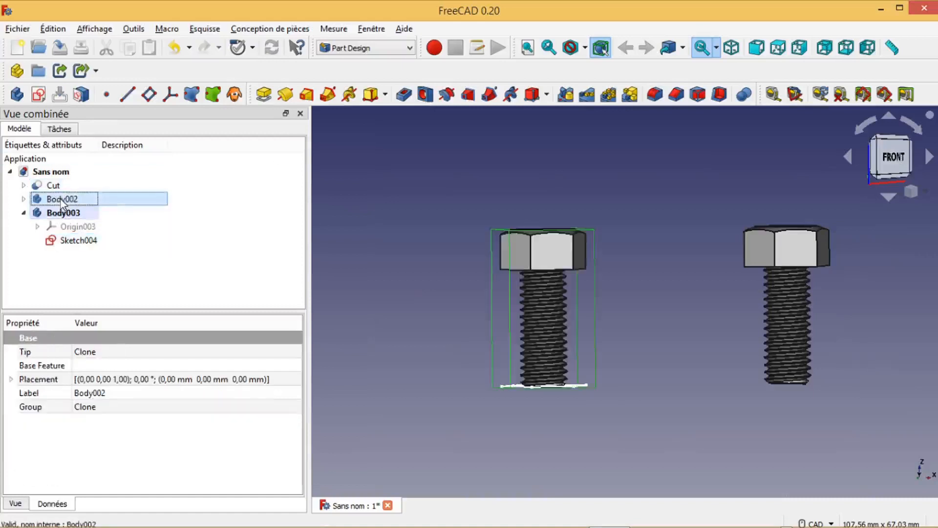
Step: Pad the hexagon sketch along its normal to form the nut blank
left_click(263, 95)
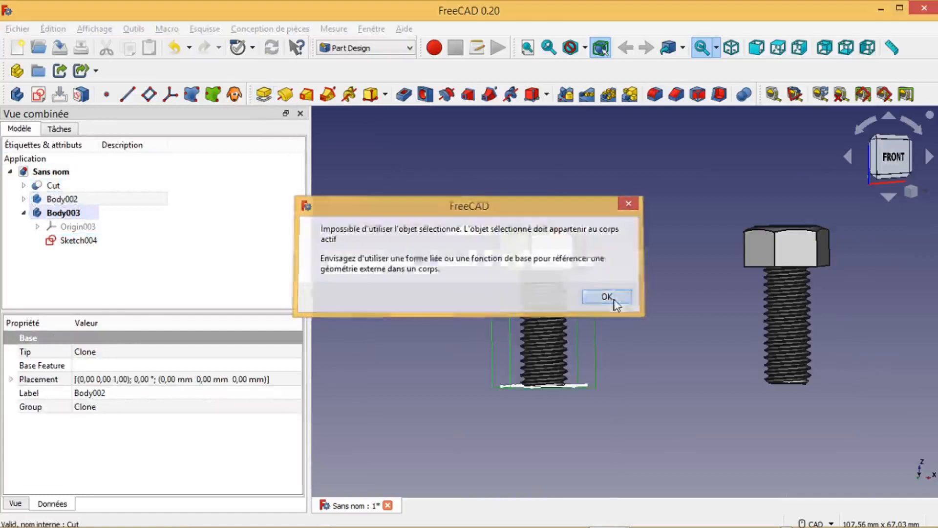
left_click(604, 296)
left_click(97, 241)
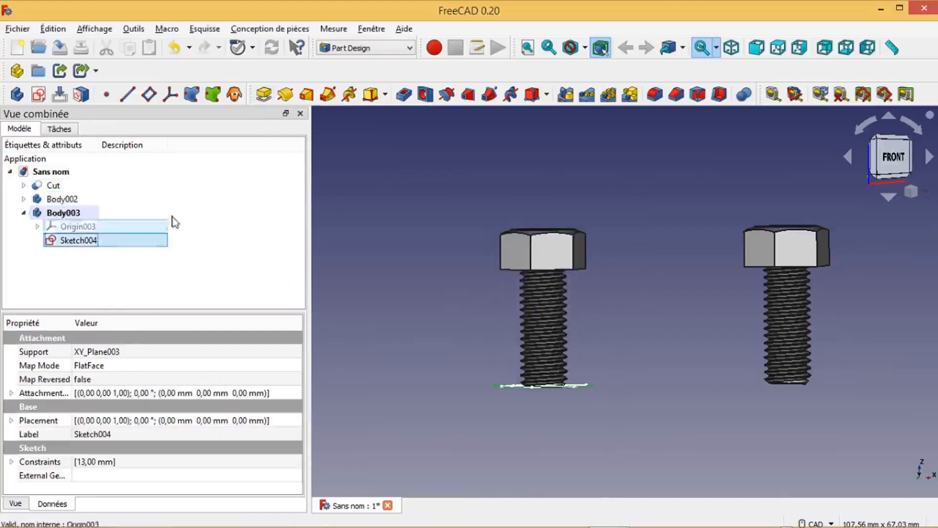
left_click(263, 94)
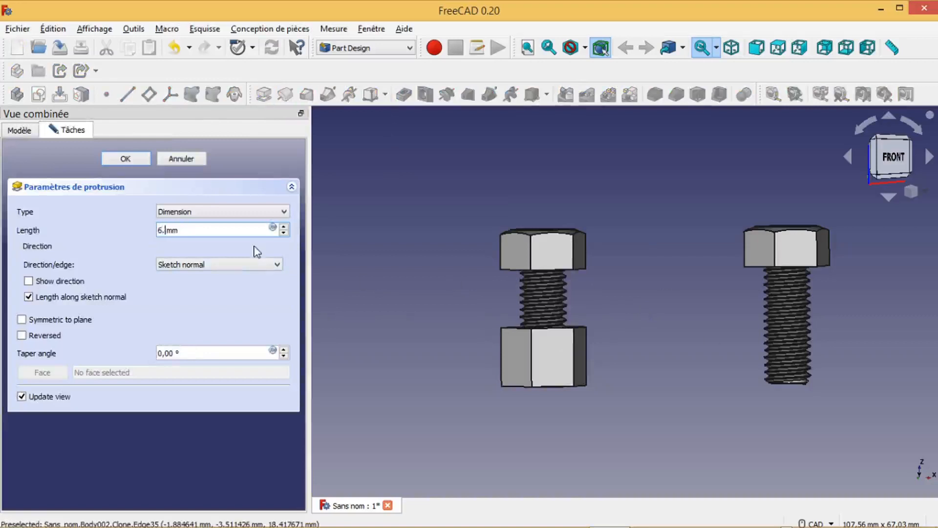
left_click(128, 157)
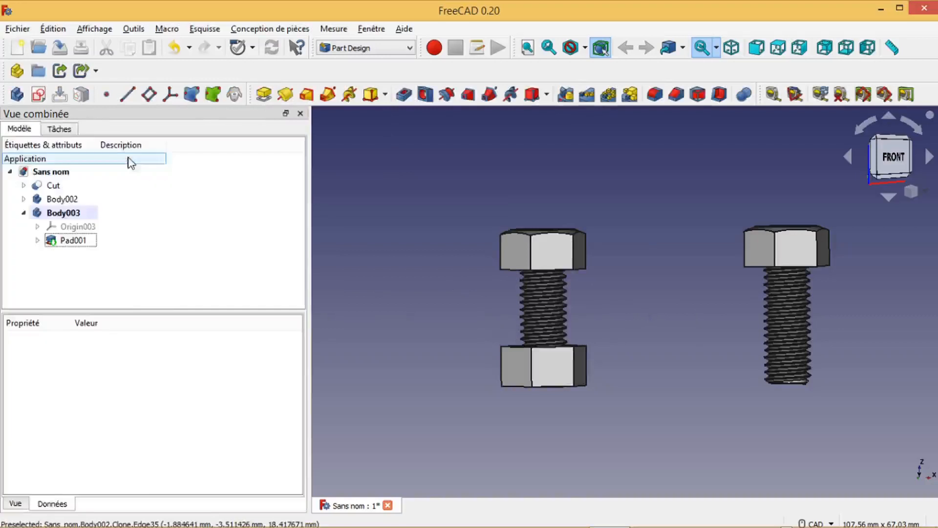
Step: Move the nut body Body003 up 7 mm along the Z axis onto the threaded shank
left_click(142, 240)
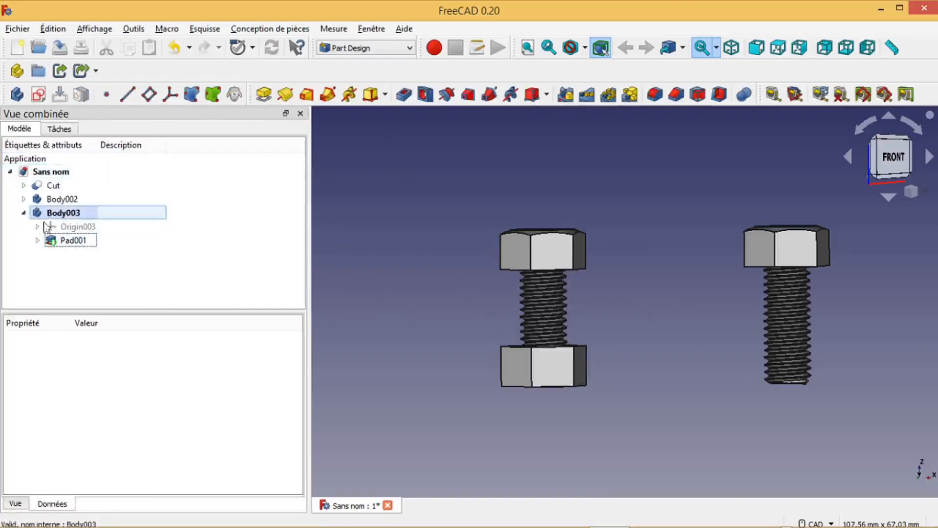
left_click(23, 213)
left_click(64, 213)
right_click(78, 215)
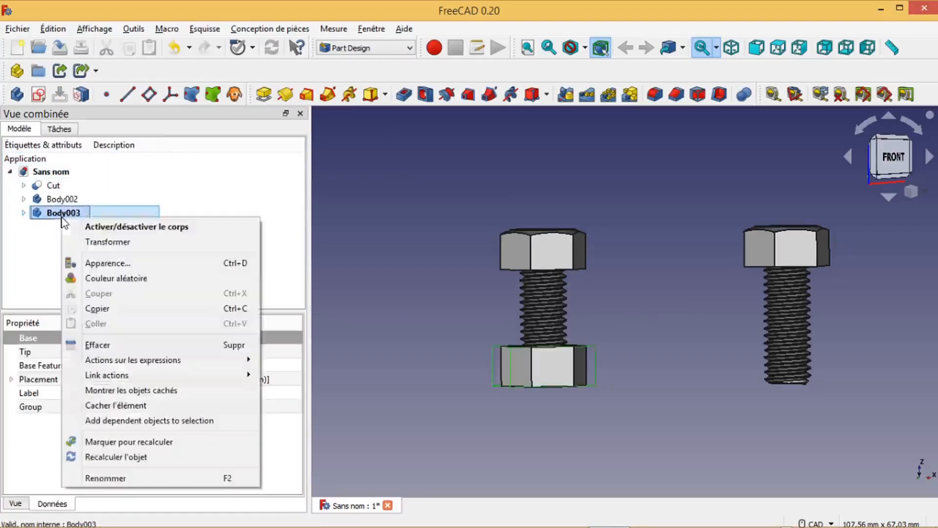
left_click(103, 244)
left_click_drag(544, 280, 563, 253)
left_click(151, 158)
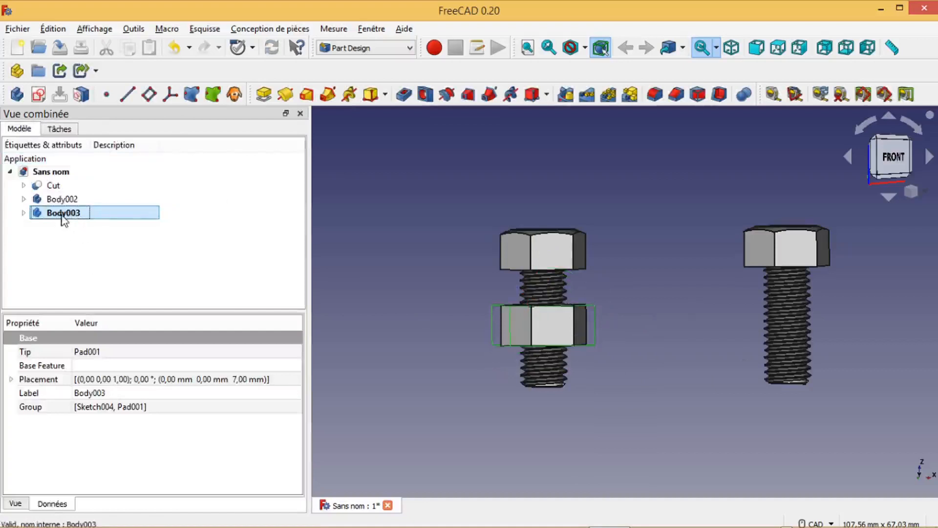
Step: Subtract the cloned bolt Body002 from the nut blank Body003 with a Part Boolean cut to create the internal thread
left_click(67, 200, "ctrl")
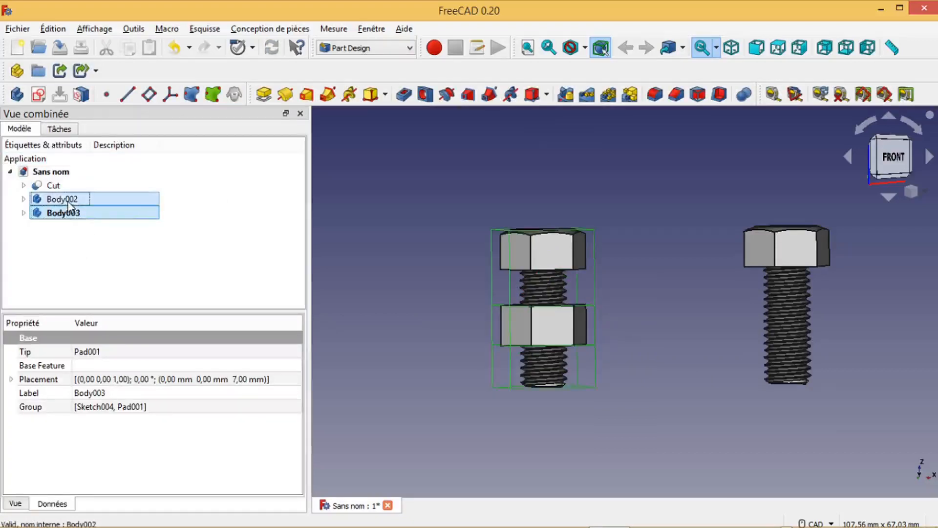
left_click(411, 50)
left_click(384, 196)
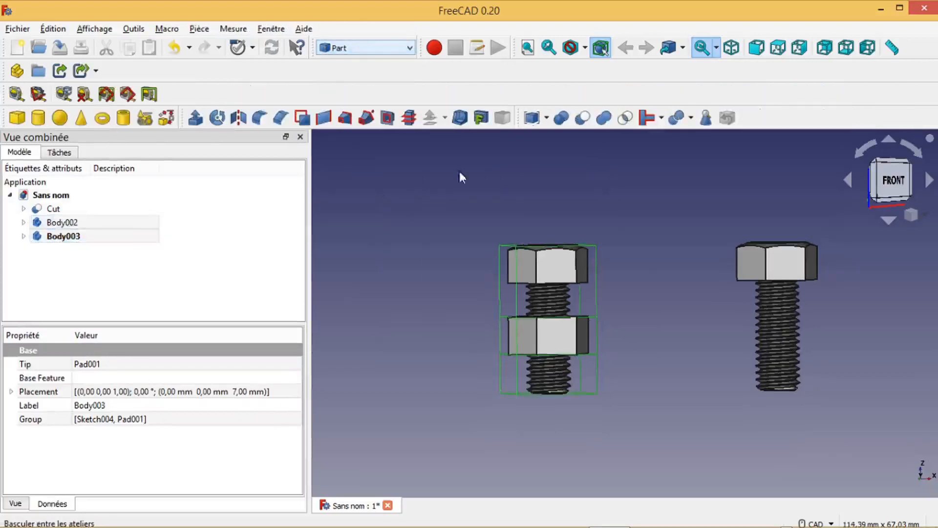
left_click(584, 121)
middle_click_drag(585, 248, 565, 318)
scroll(565, 318, "up", 3)
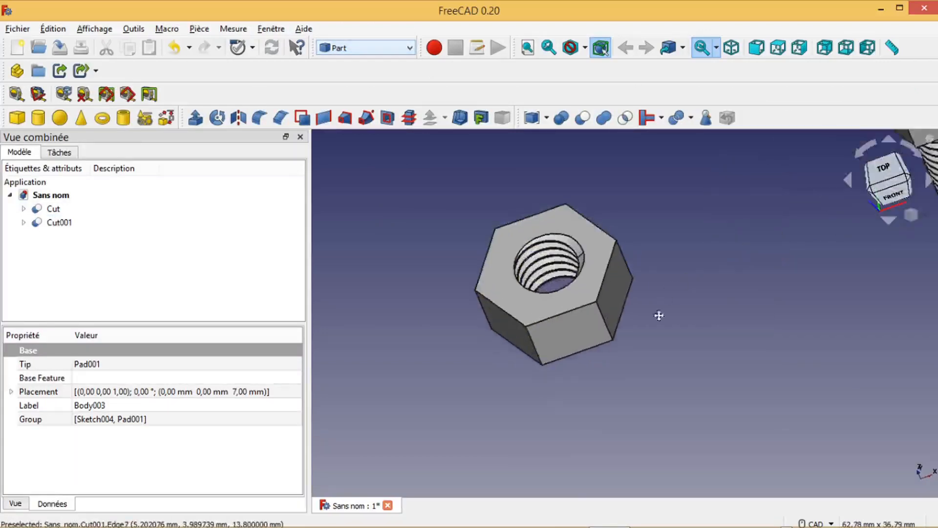
scroll(518, 373, "down", 4)
scroll(594, 308, "up", 1)
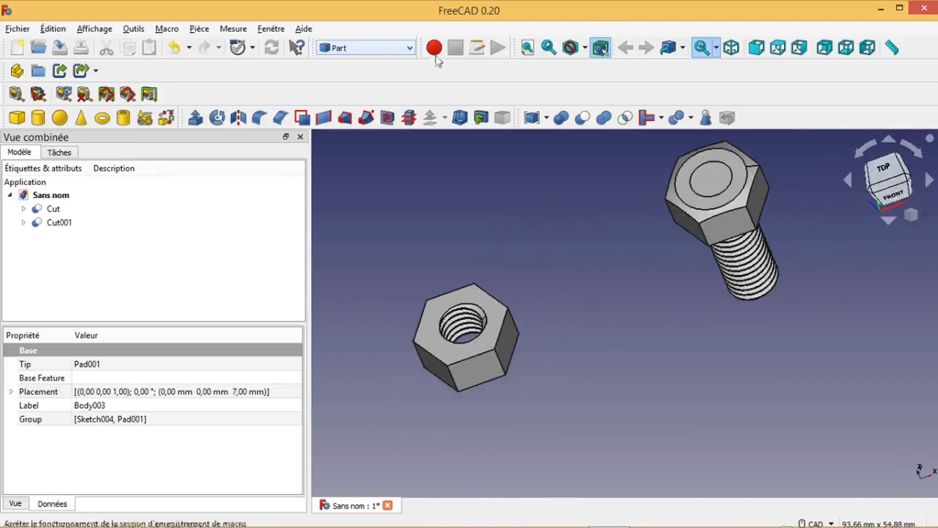
Step: Switch back to the Part Design workbench
left_click(411, 48)
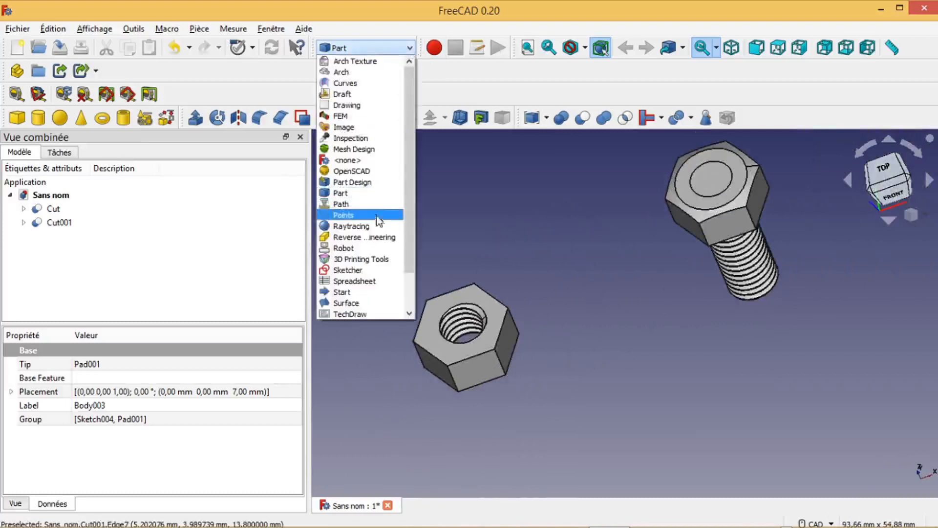
left_click(371, 182)
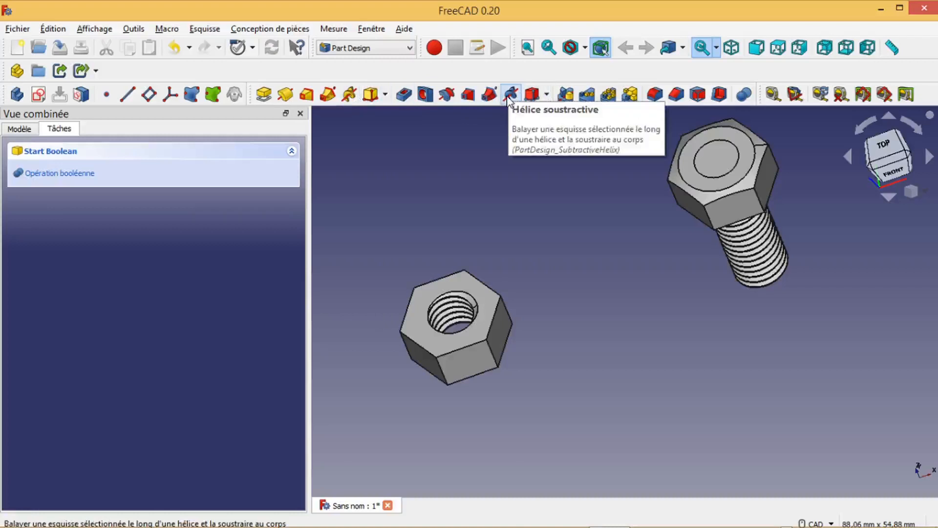
Step: Examine the threaded nut and the bolt from different distances and angles, and bring back the model tree
scroll(576, 340, "down", 3)
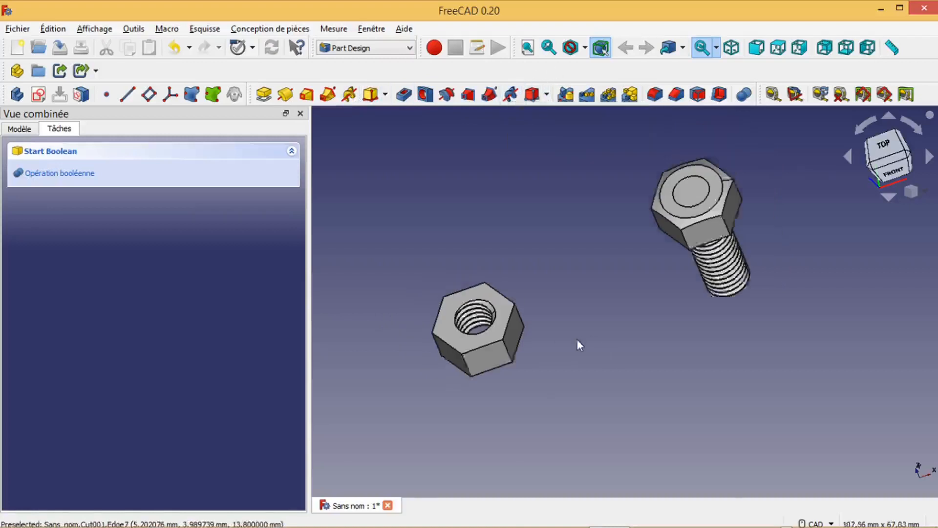
scroll(541, 379, "up", 3)
middle_click_drag(540, 379, 576, 381)
scroll(601, 327, "down", 2)
scroll(569, 321, "up", 3)
scroll(569, 321, "down", 3)
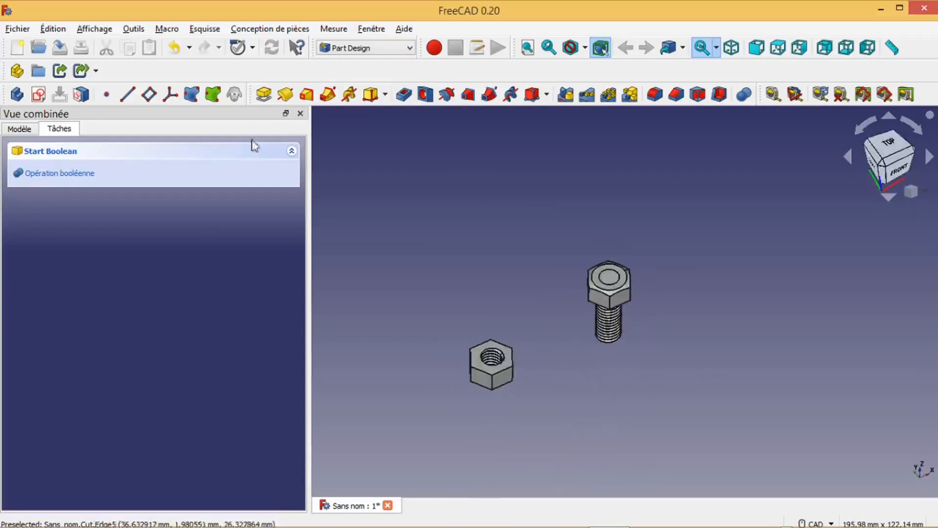
left_click(25, 131)
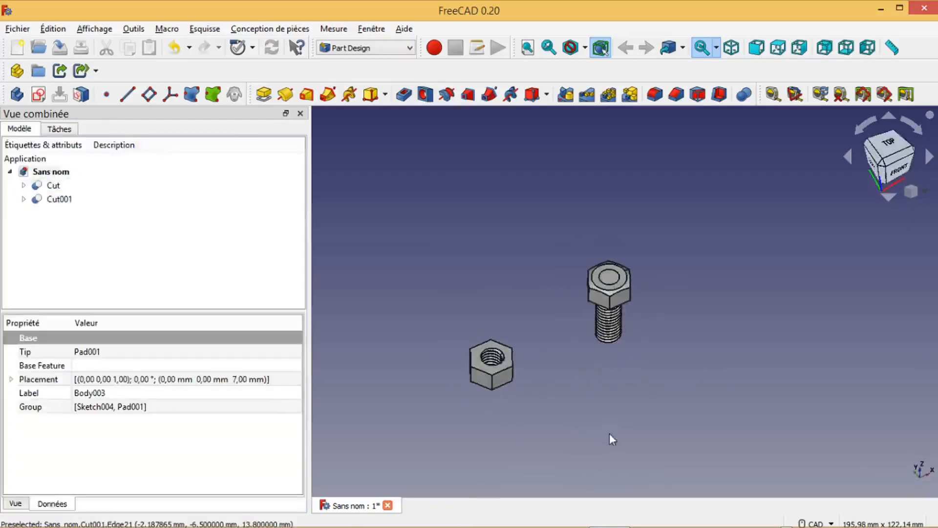
scroll(562, 401, "up", 3)
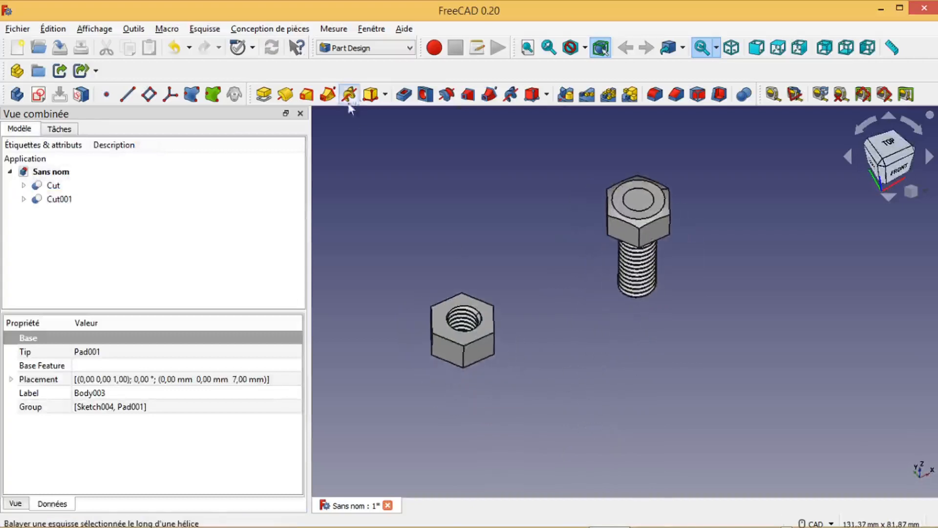